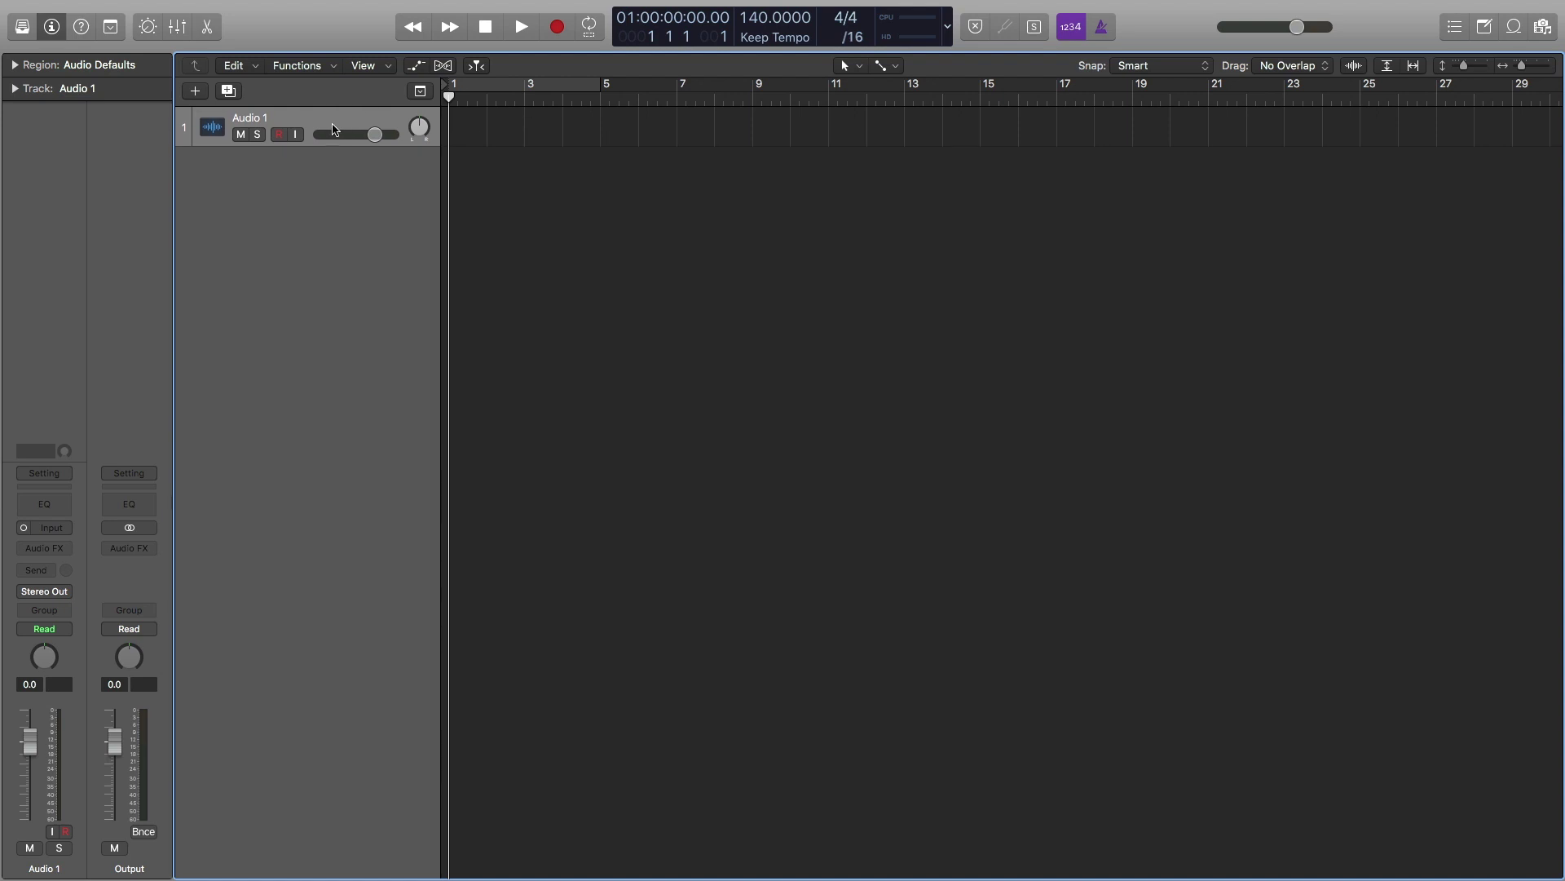
- Add a new software instrument track with ES2 (Stereo) as its instrument
{"action": "left_click", "coordinate": [196, 91]}
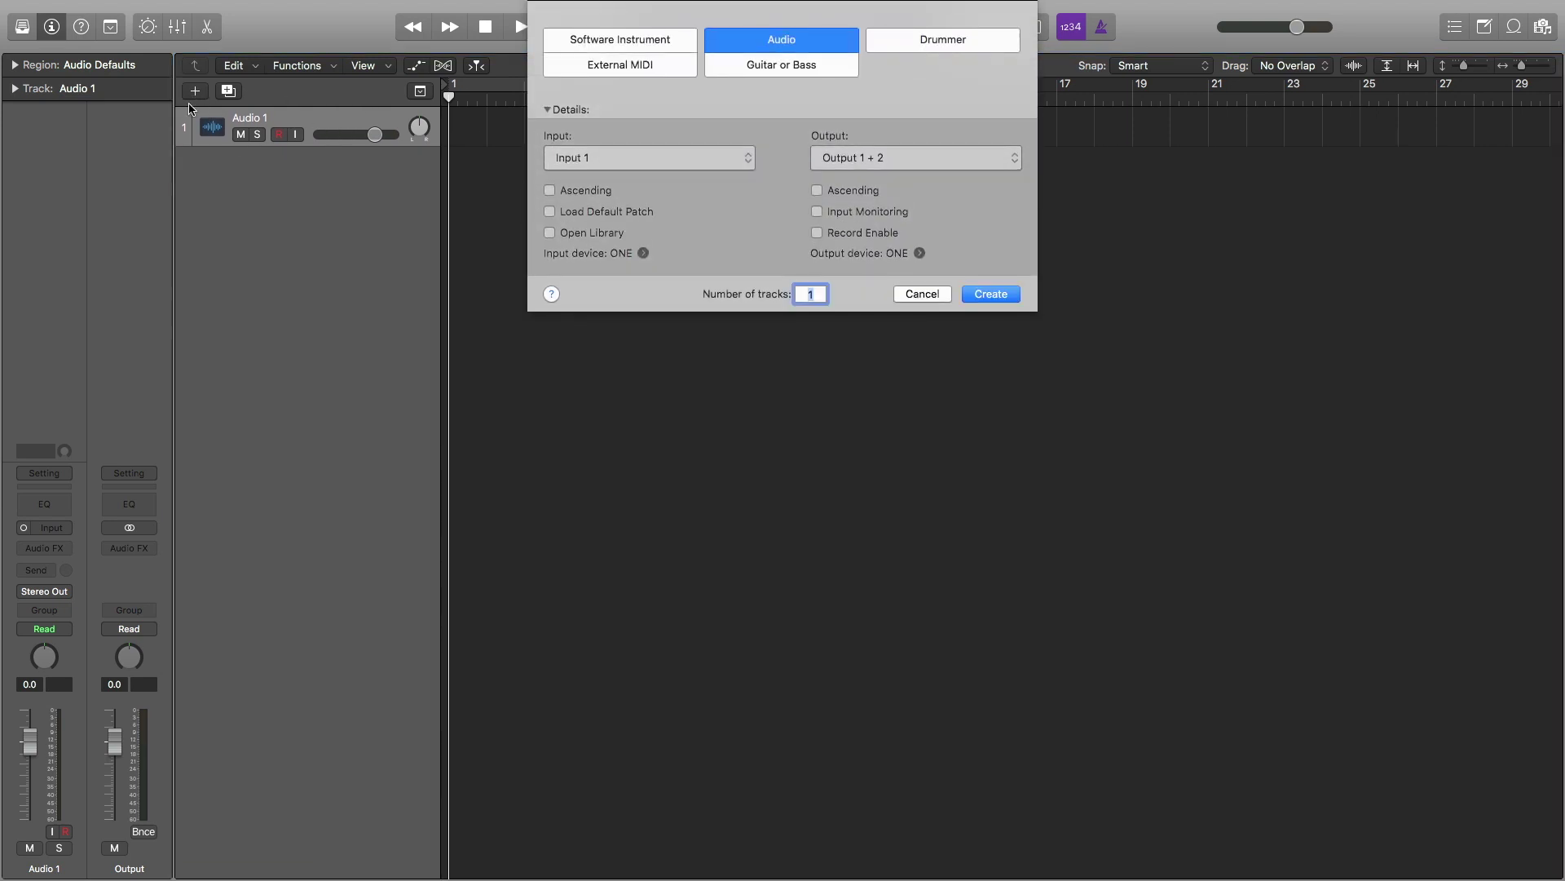
{"action": "left_click", "coordinate": [618, 40]}
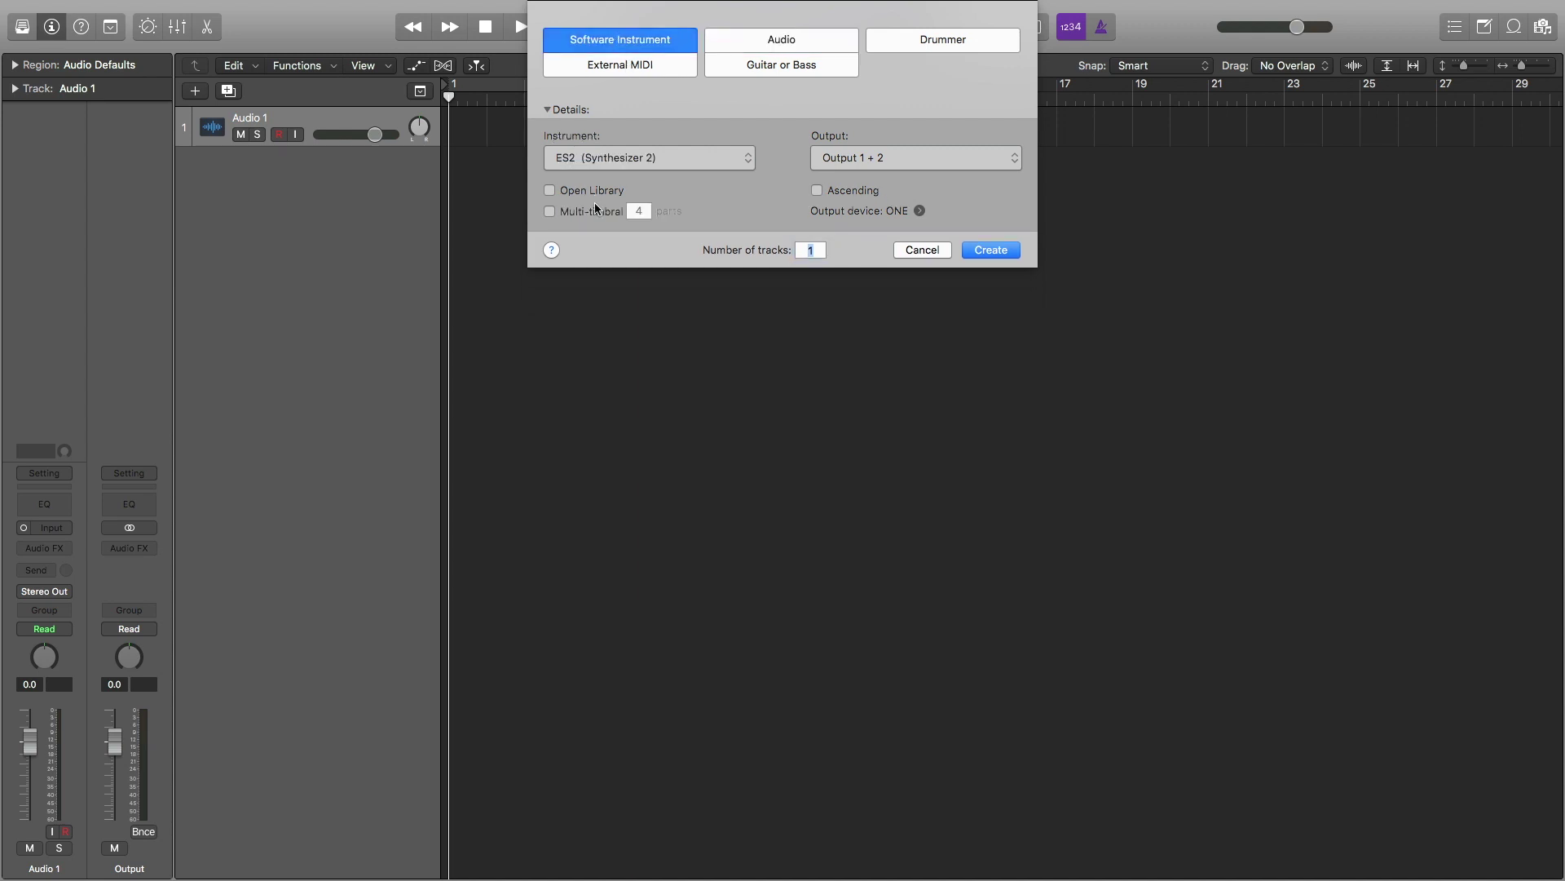
{"action": "left_click", "coordinate": [631, 161]}
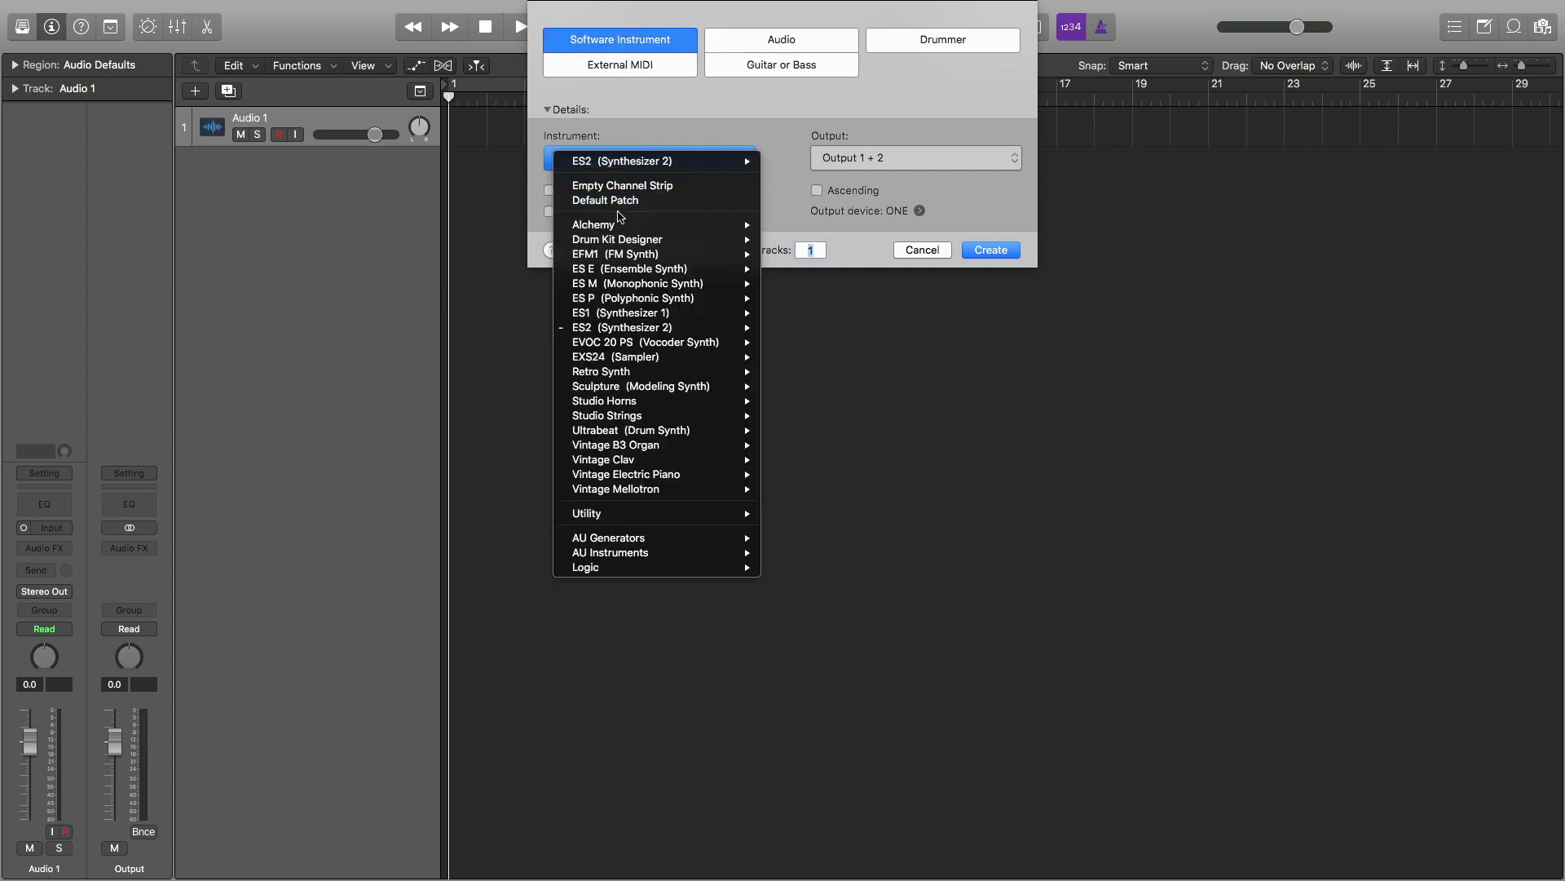
{"action": "mouse_move", "coordinate": [613, 330]}
{"action": "left_click", "coordinate": [799, 329]}
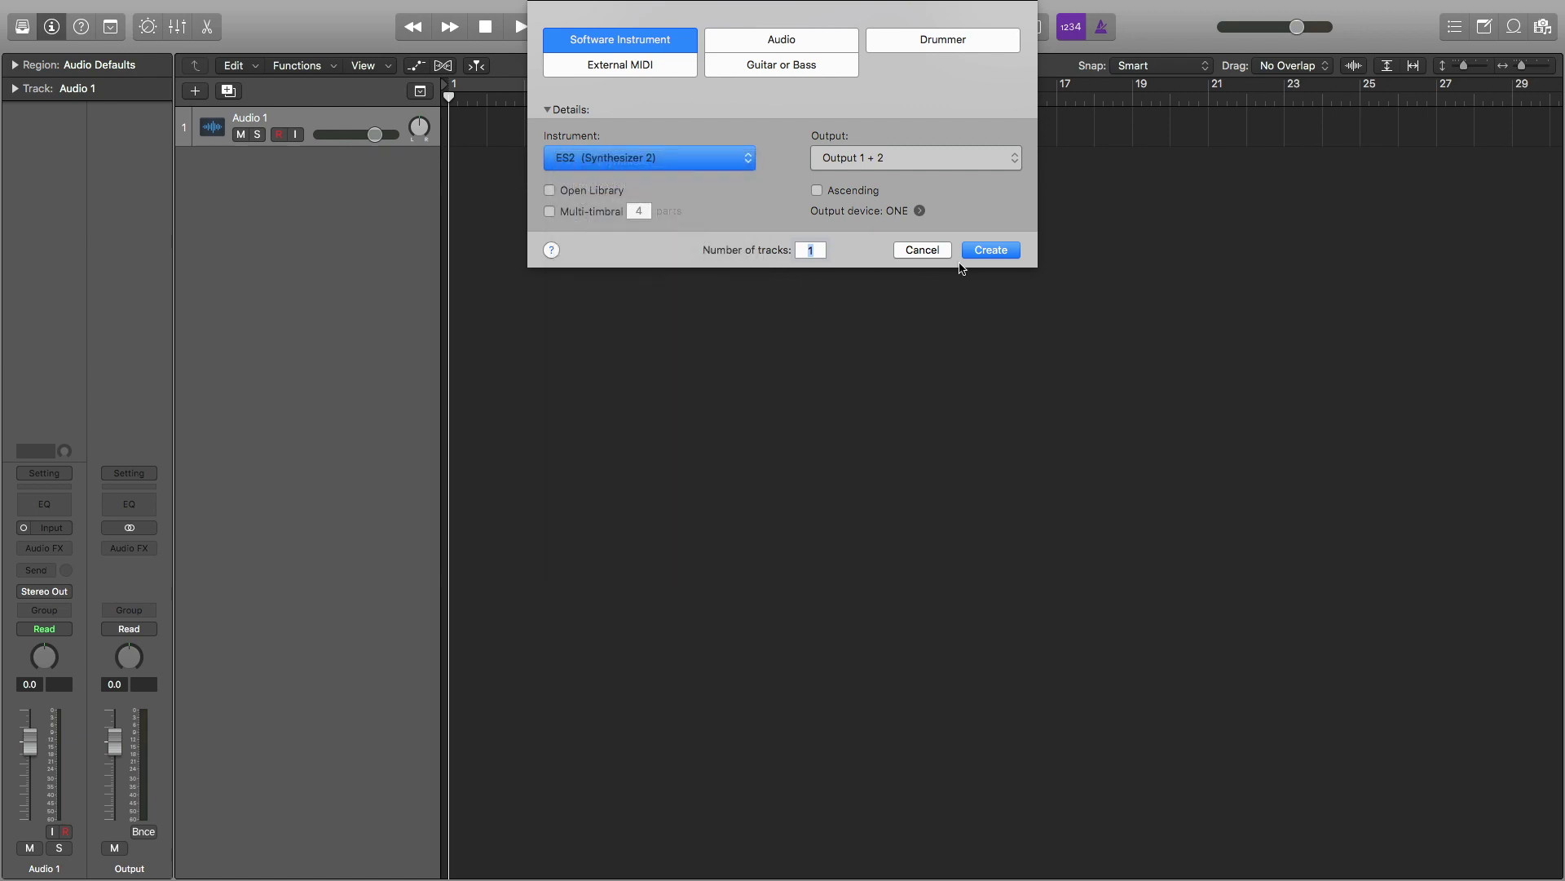
- Create the ES2 track and load the Analog Saw Init preset from 12 Tutorial Settings
{"action": "left_click", "coordinate": [988, 250]}
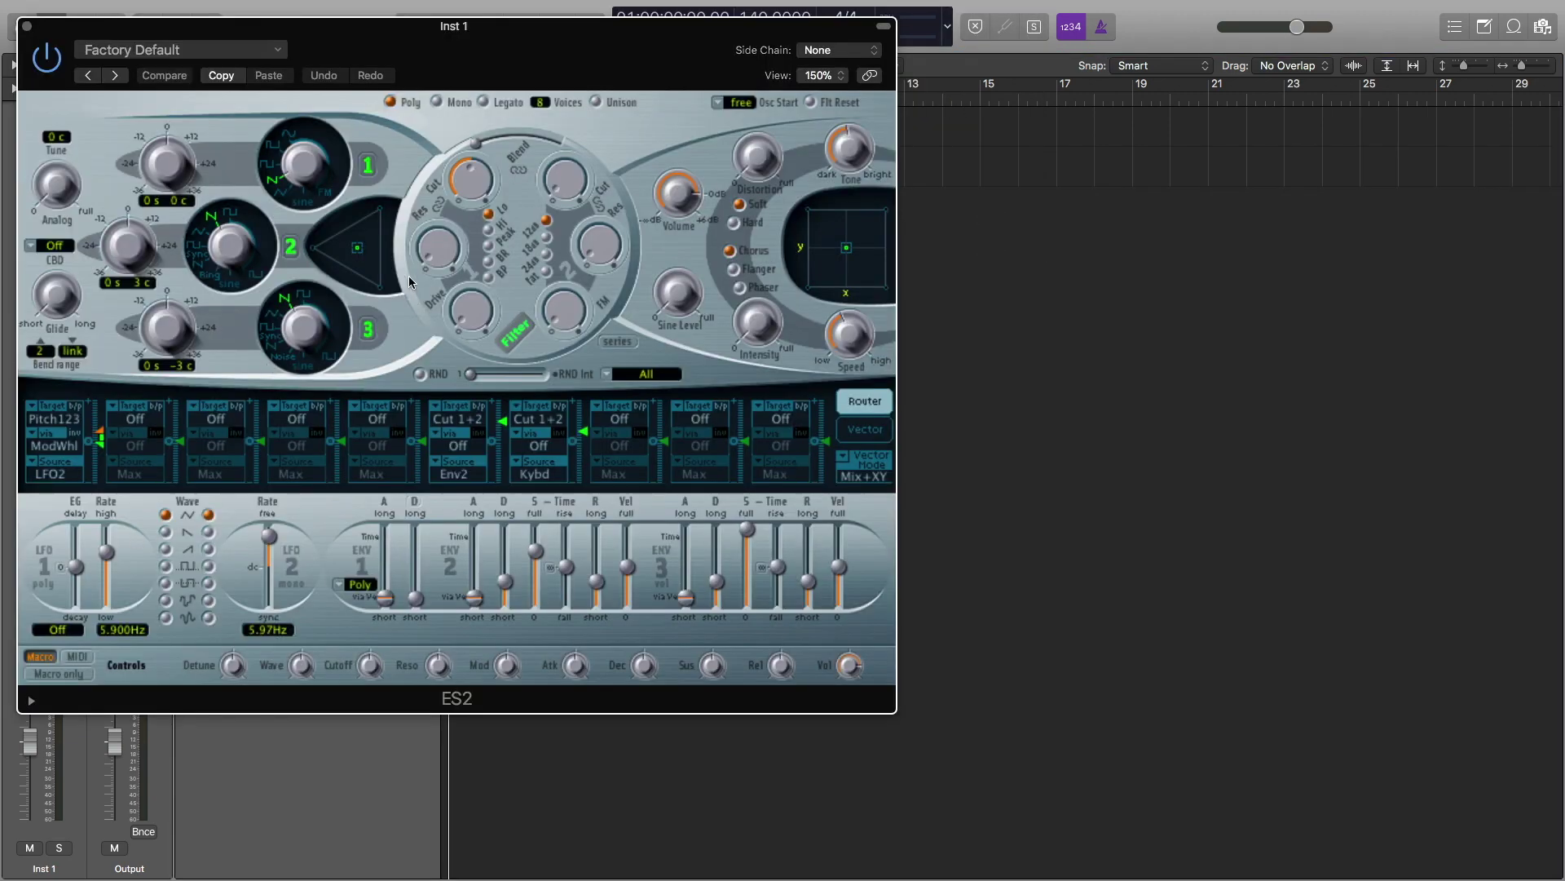
{"action": "left_click", "coordinate": [240, 56]}
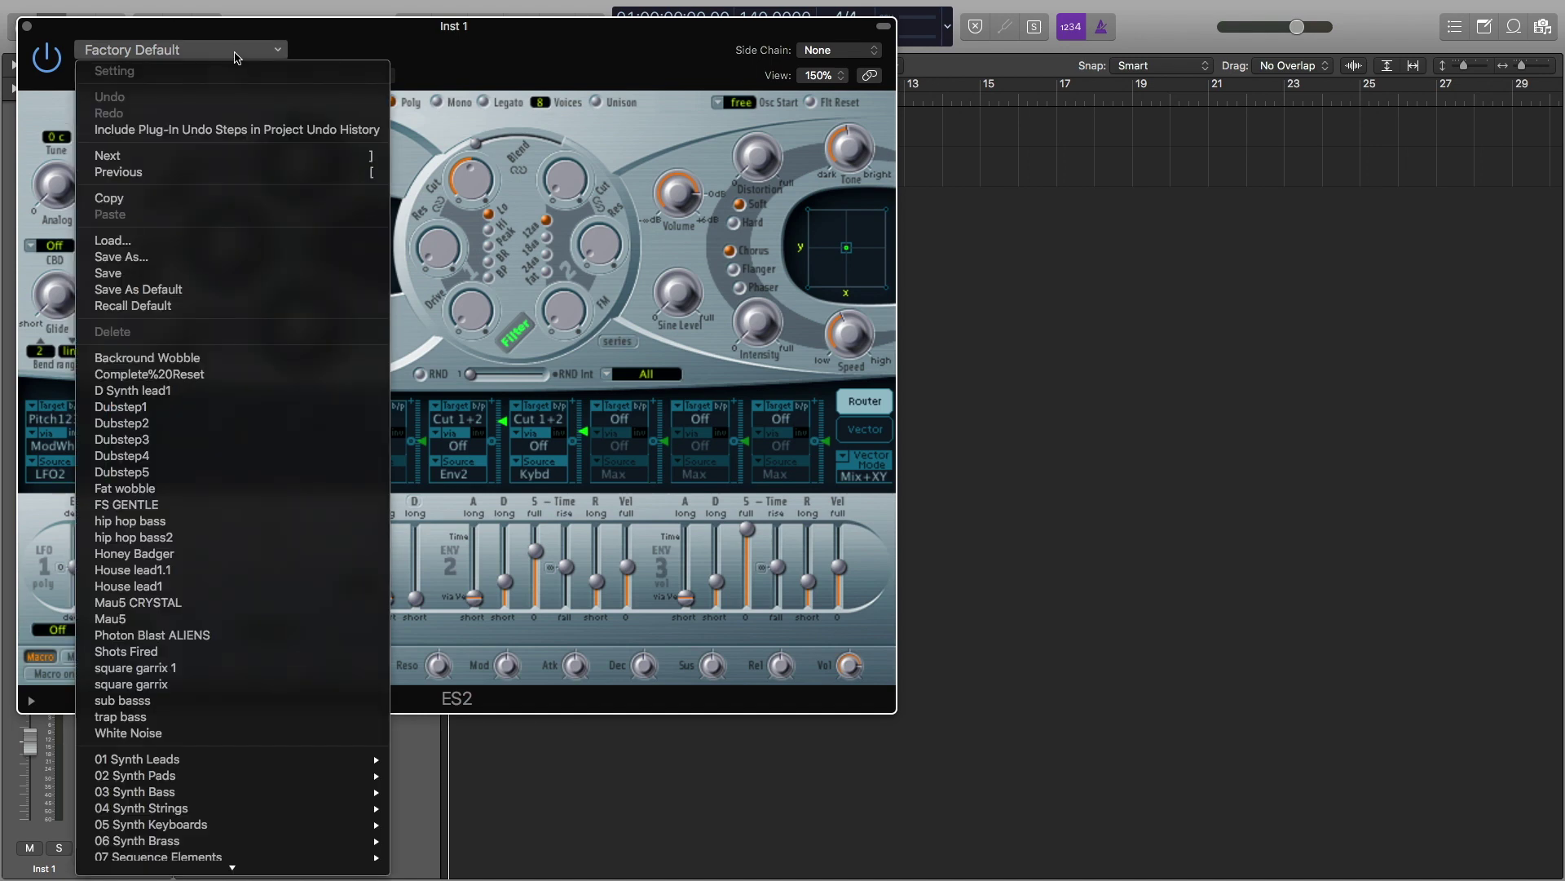
{"action": "scroll", "coordinate": [172, 636], "scroll_direction": "down", "scroll_amount": 3}
{"action": "mouse_move", "coordinate": [187, 848]}
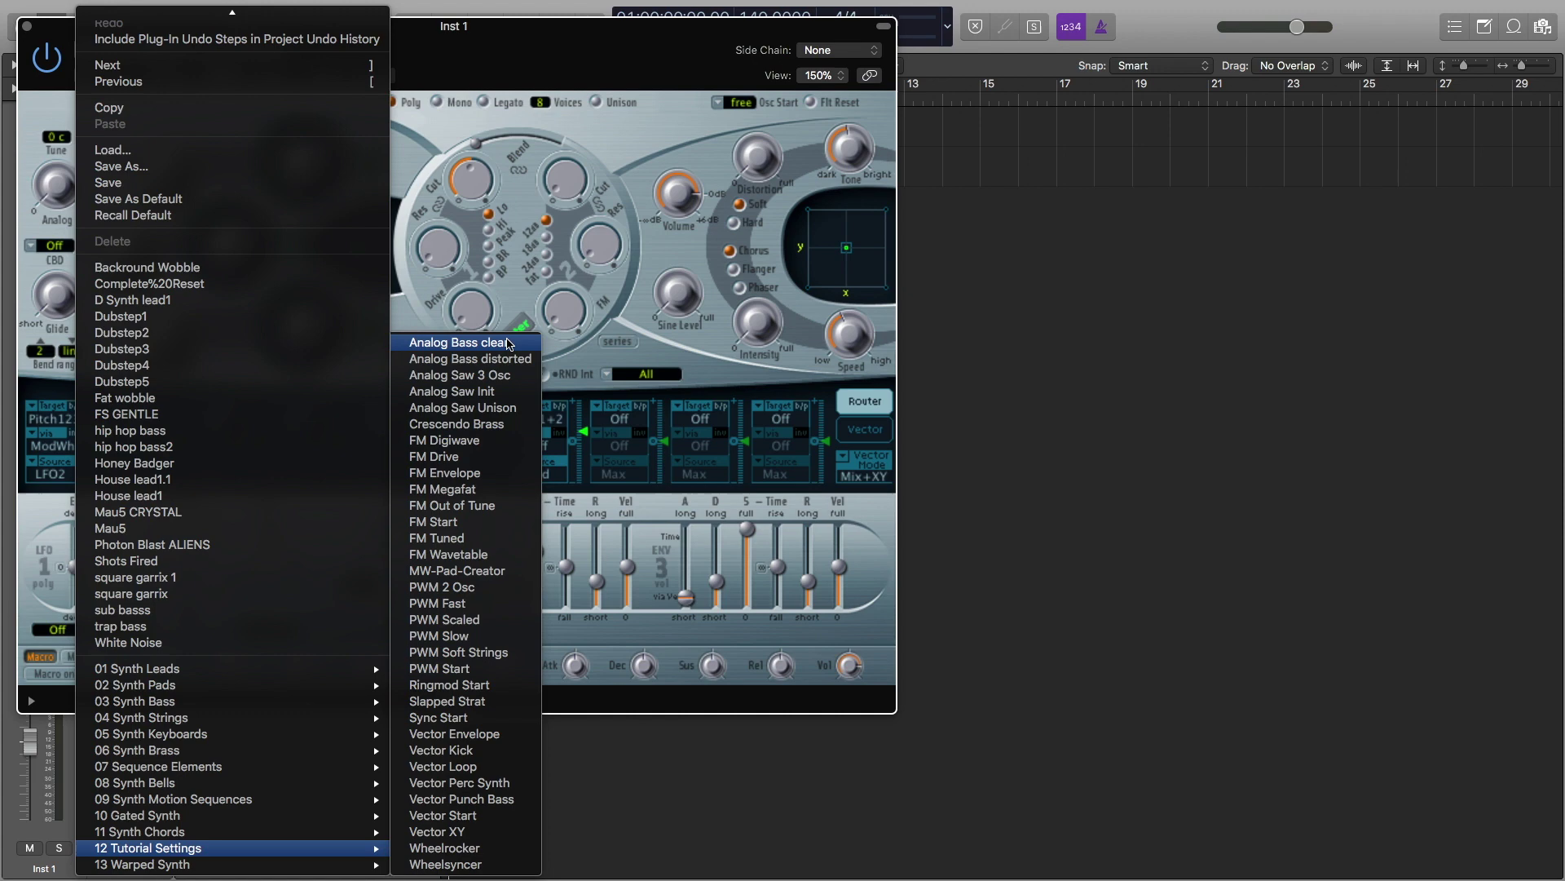
{"action": "left_click", "coordinate": [499, 393]}
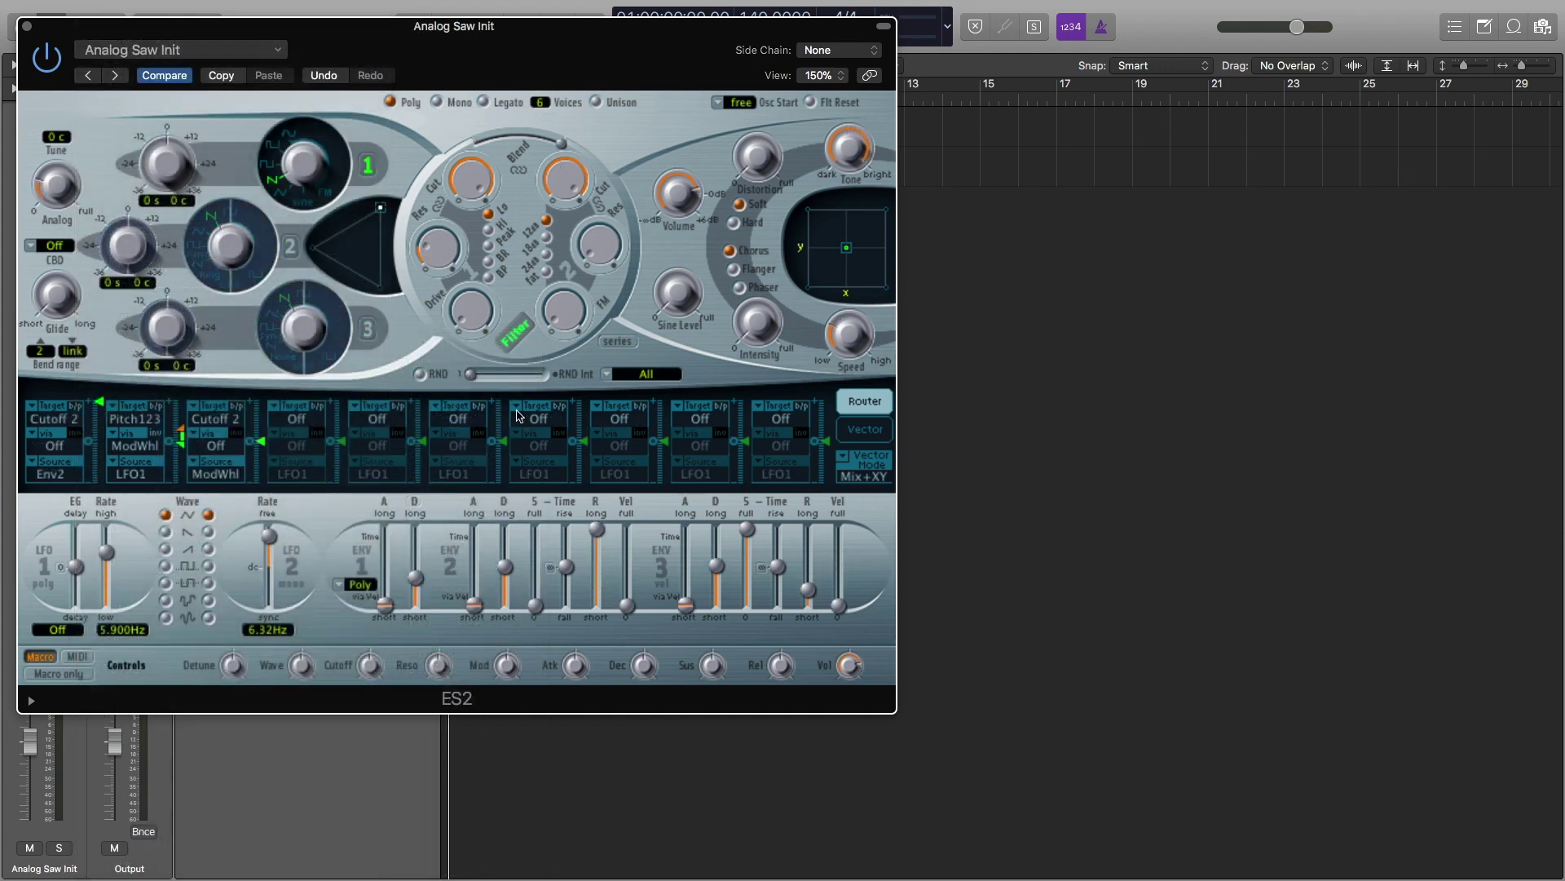
- Show Musical Typing, switch oscillator 3 to Noise, shift the mix toward it, and test a note
{"action": "key", "text": "cmd+k"}
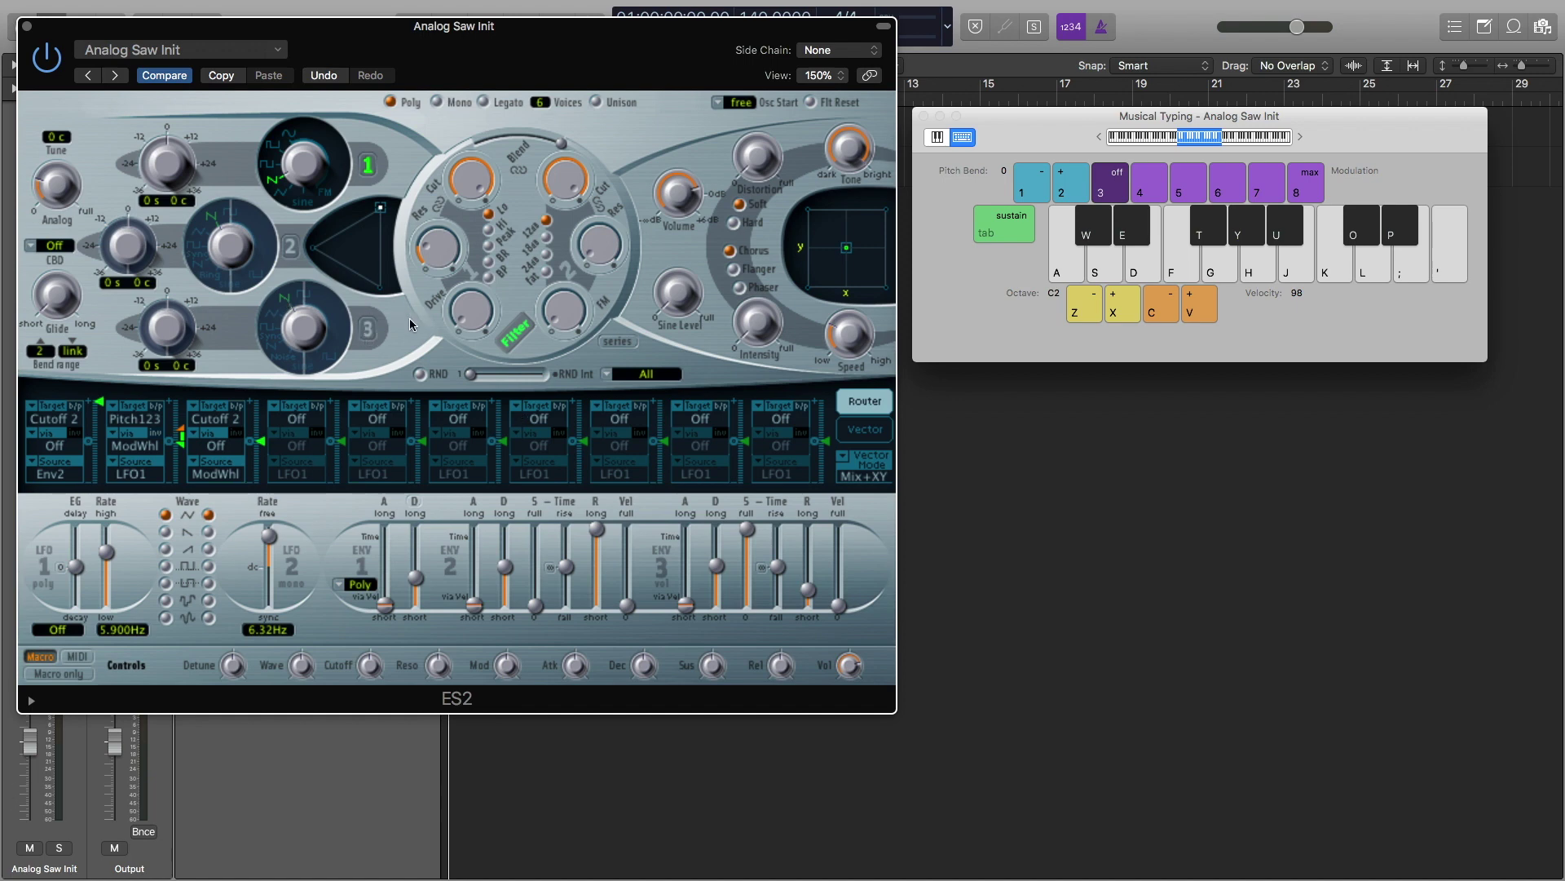
{"action": "left_click", "coordinate": [368, 330]}
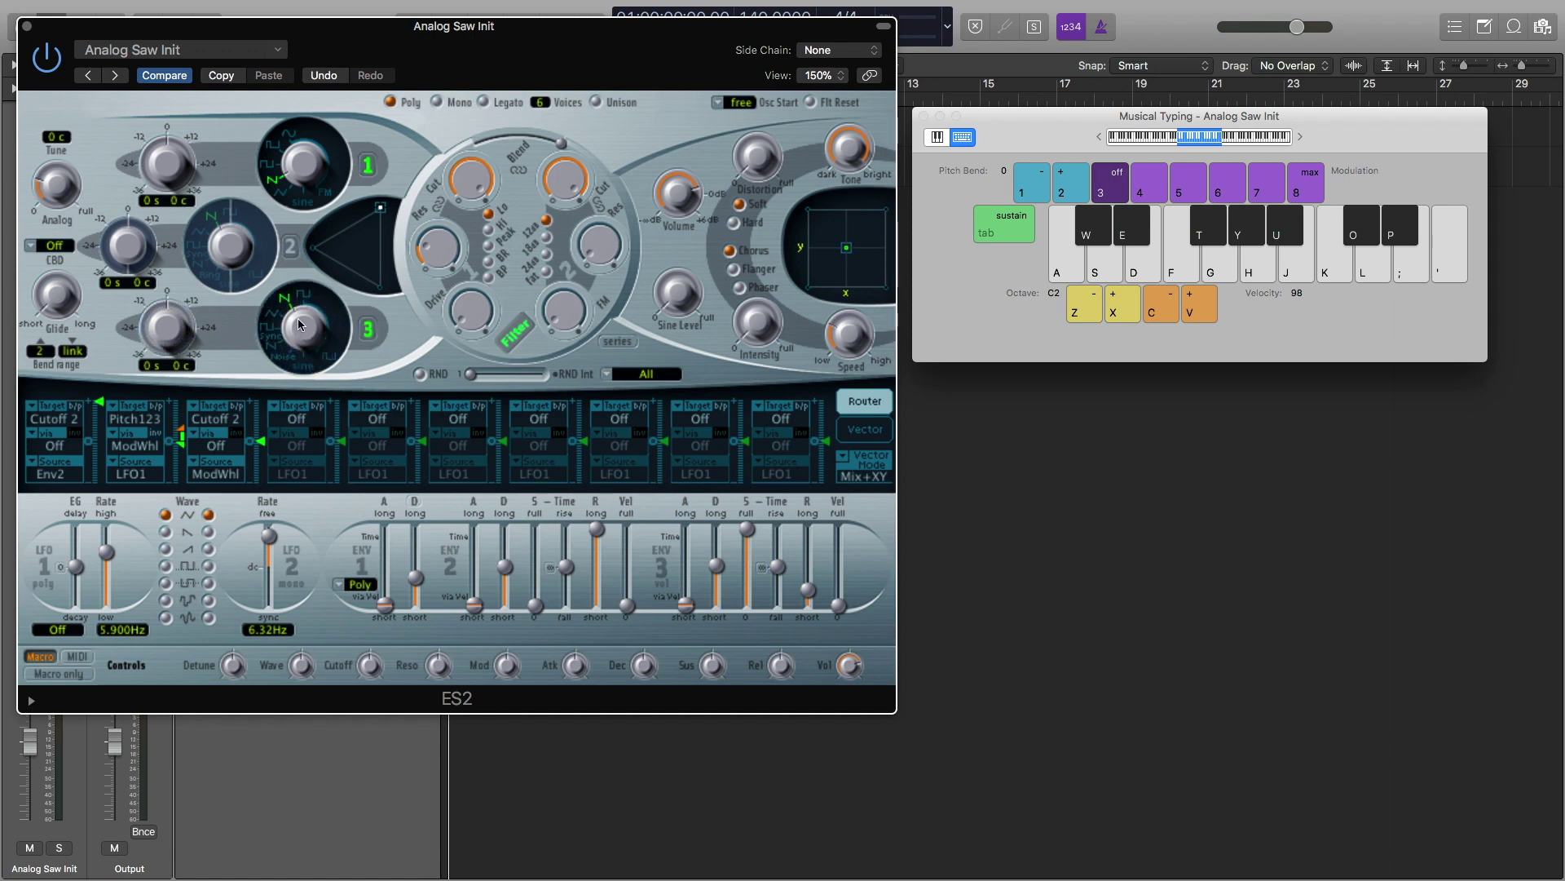
{"action": "left_click_drag", "start_coordinate": [298, 326], "coordinate": [301, 400]}
{"action": "left_click_drag", "start_coordinate": [381, 209], "coordinate": [438, 347]}
{"action": "key", "text": "h"}
- Enable Legato, lower the Env2-to-Cutoff 2 router intensity, and set Filter 2 Cutoff to 0.700
{"action": "left_click", "coordinate": [483, 101]}
{"action": "left_click_drag", "start_coordinate": [100, 403], "coordinate": [104, 484]}
{"action": "mouse_move", "coordinate": [567, 181]}
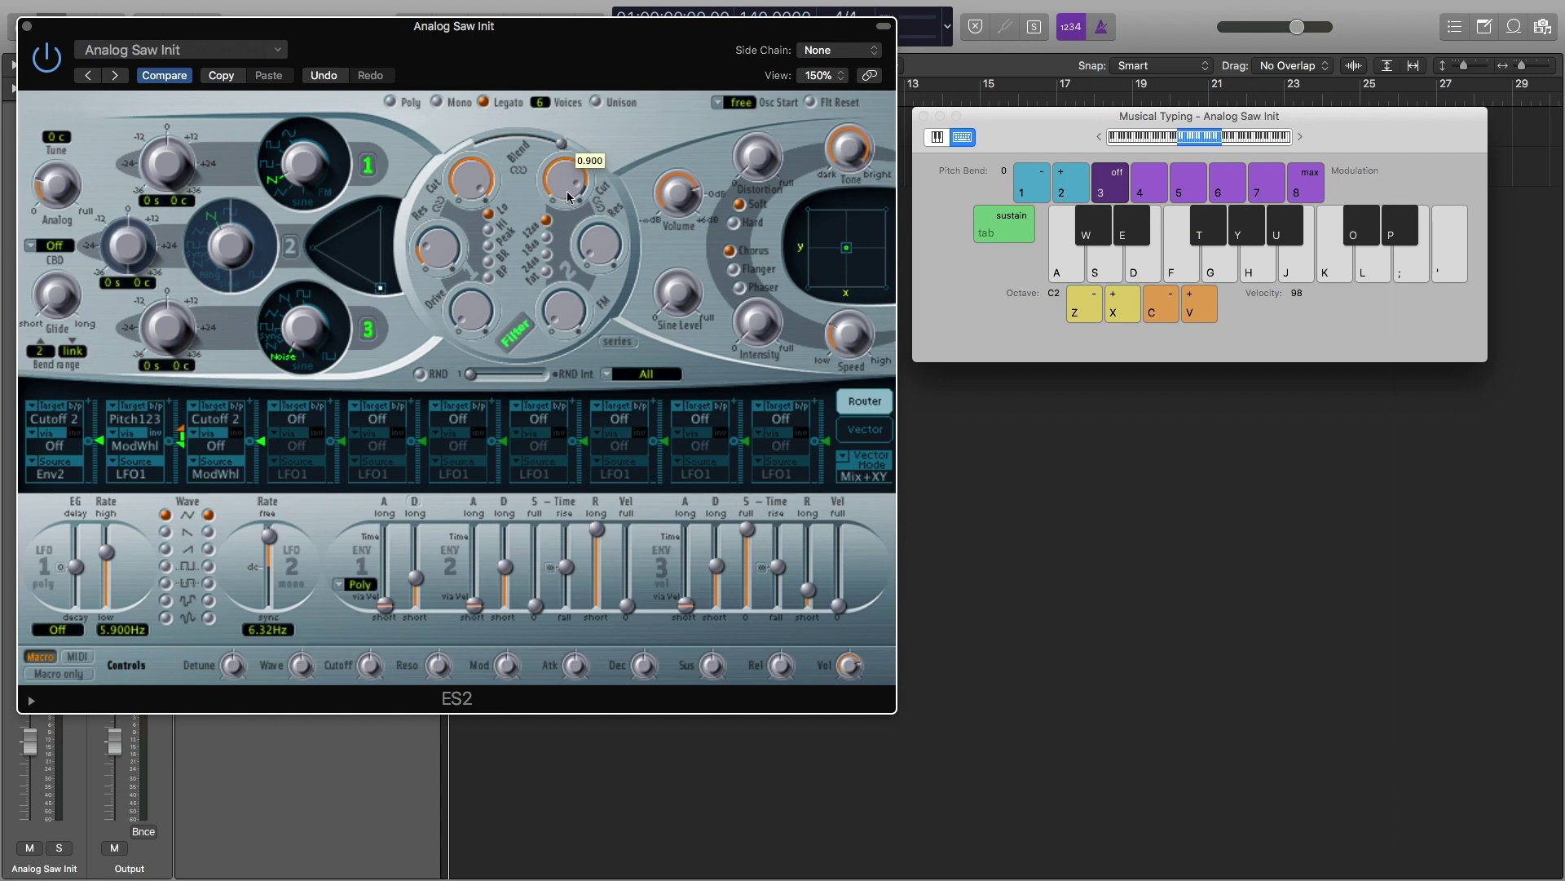
{"action": "left_click_drag", "start_coordinate": [568, 197], "coordinate": [567, 233]}
- Raise the Atk and Rel macro knobs, auditioning with the F key after each change
{"action": "key", "text": "f"}
{"action": "left_click_drag", "start_coordinate": [575, 670], "coordinate": [578, 661]}
{"action": "key", "text": "f"}
{"action": "key", "text": "f"}
{"action": "key", "text": "f"}
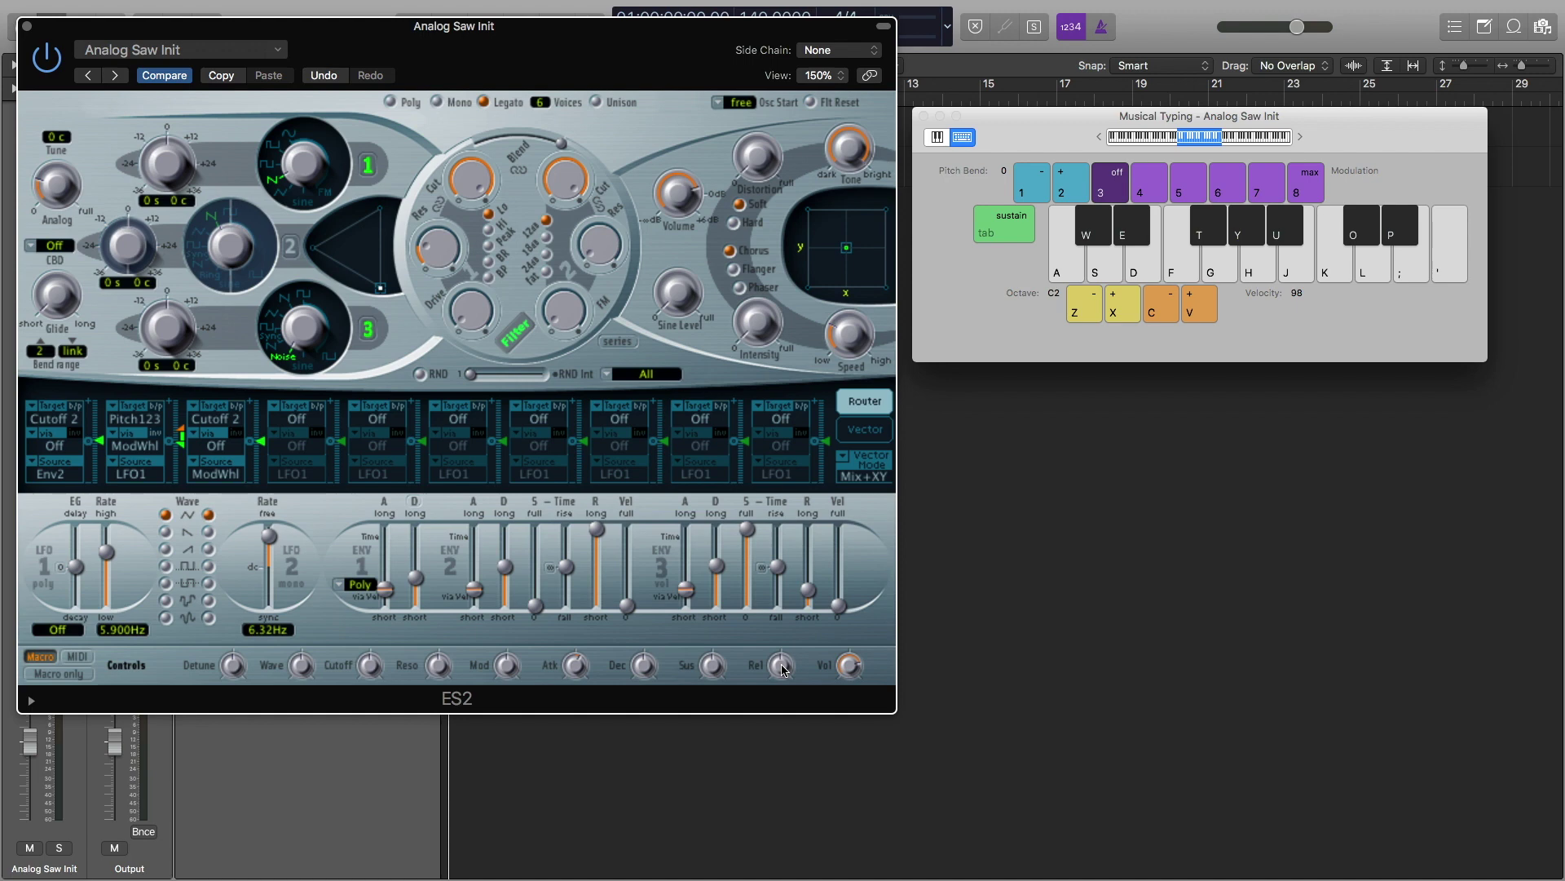
{"action": "mouse_move", "coordinate": [782, 672]}
{"action": "left_mouse_down"}
{"action": "mouse_move", "coordinate": [782, 634]}
{"action": "mouse_move", "coordinate": [788, 666]}
{"action": "left_mouse_up"}
{"action": "key", "text": "f"}
{"action": "key", "text": "f"}
{"action": "key", "text": "f"}
{"action": "key", "text": "f"}
- Raise Filter 2 resonance and sweep its cutoff during a held note, leaving it at 0.380
{"action": "mouse_move", "coordinate": [576, 188]}
{"action": "left_mouse_down"}
{"action": "mouse_move", "coordinate": [577, 331]}
{"action": "mouse_move", "coordinate": [574, 177]}
{"action": "left_mouse_up"}
{"action": "left_click_drag", "start_coordinate": [612, 247], "coordinate": [573, 194]}
{"action": "key", "text": "f"}
{"action": "left_click_drag", "start_coordinate": [575, 182], "coordinate": [581, 225]}
{"action": "key", "text": "f"}
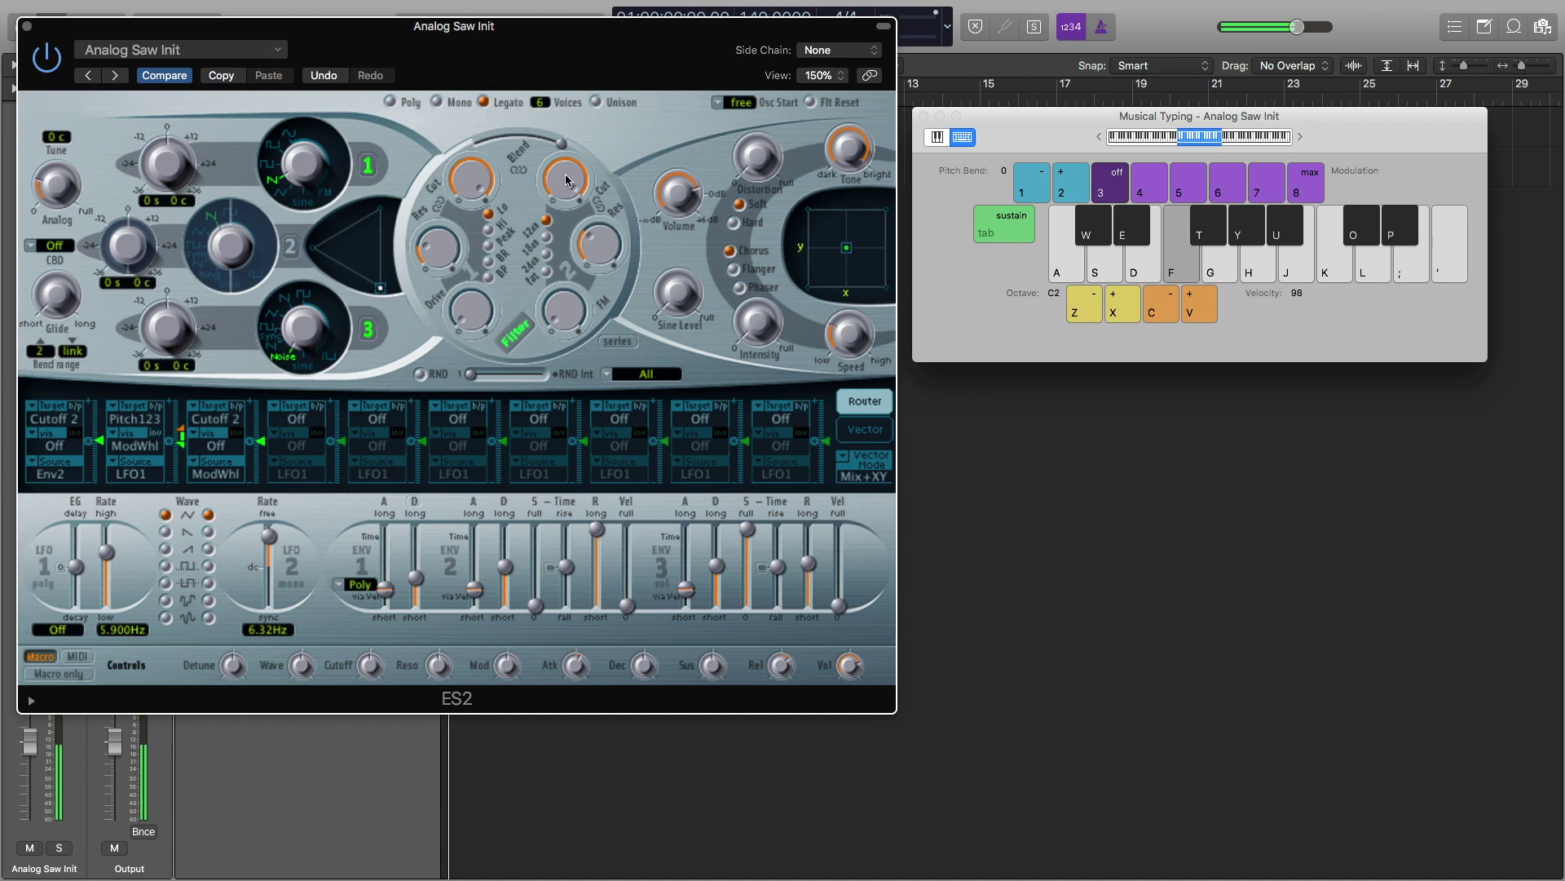
{"action": "mouse_move", "coordinate": [568, 186]}
{"action": "left_mouse_down"}
{"action": "mouse_move", "coordinate": [583, 263]}
{"action": "mouse_move", "coordinate": [574, 202]}
{"action": "left_mouse_up"}
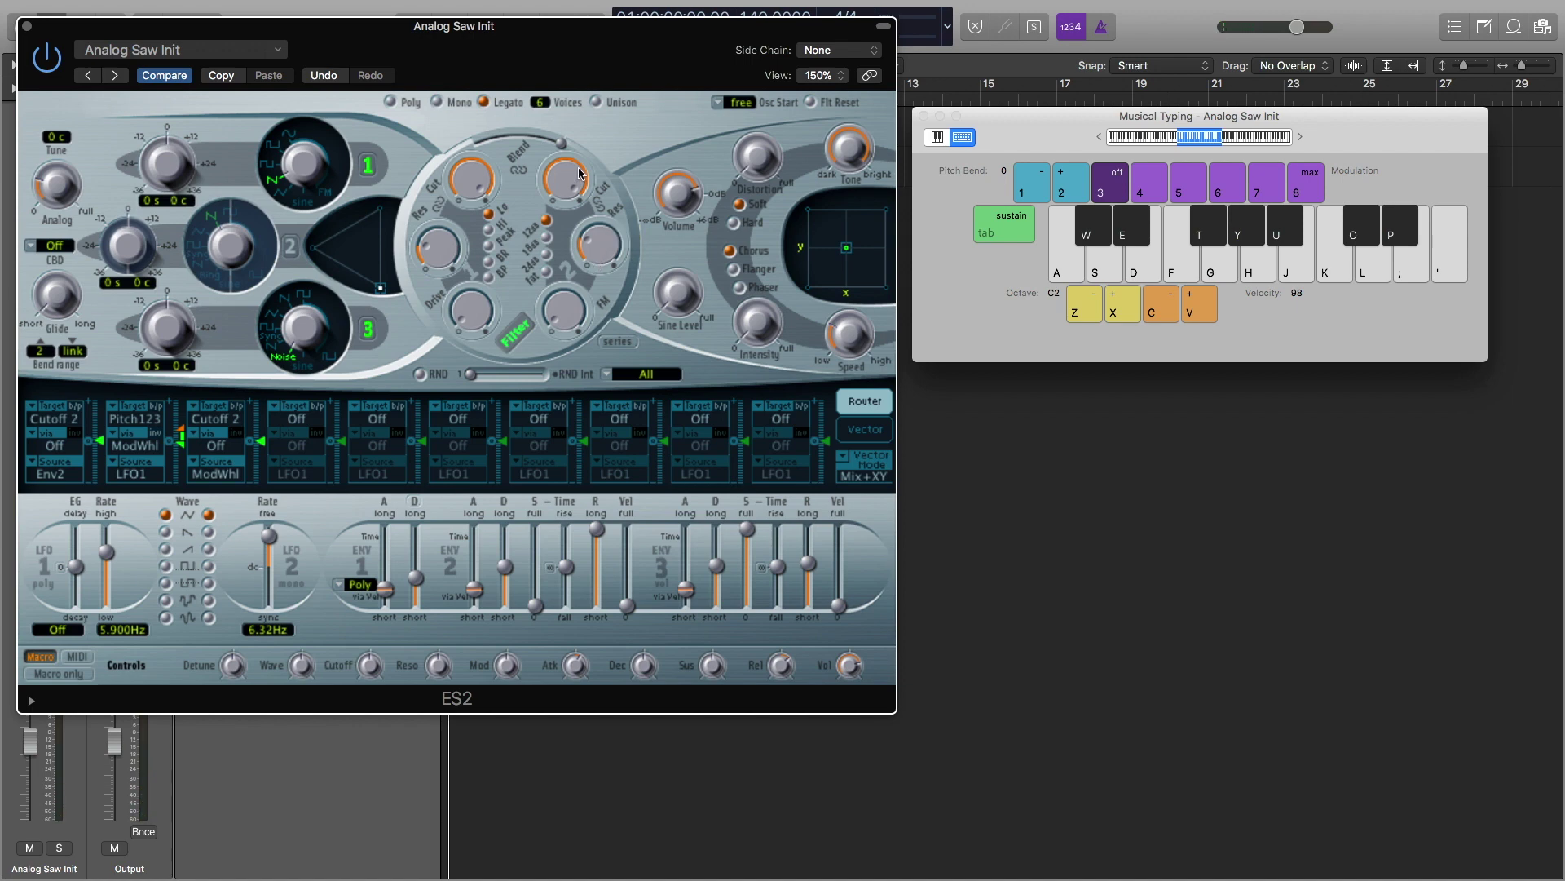
{"action": "key", "text": "f"}
{"action": "left_click_drag", "start_coordinate": [578, 210], "coordinate": [574, 167]}
- Close the ES2 plug-in window
{"action": "left_click", "coordinate": [28, 27]}
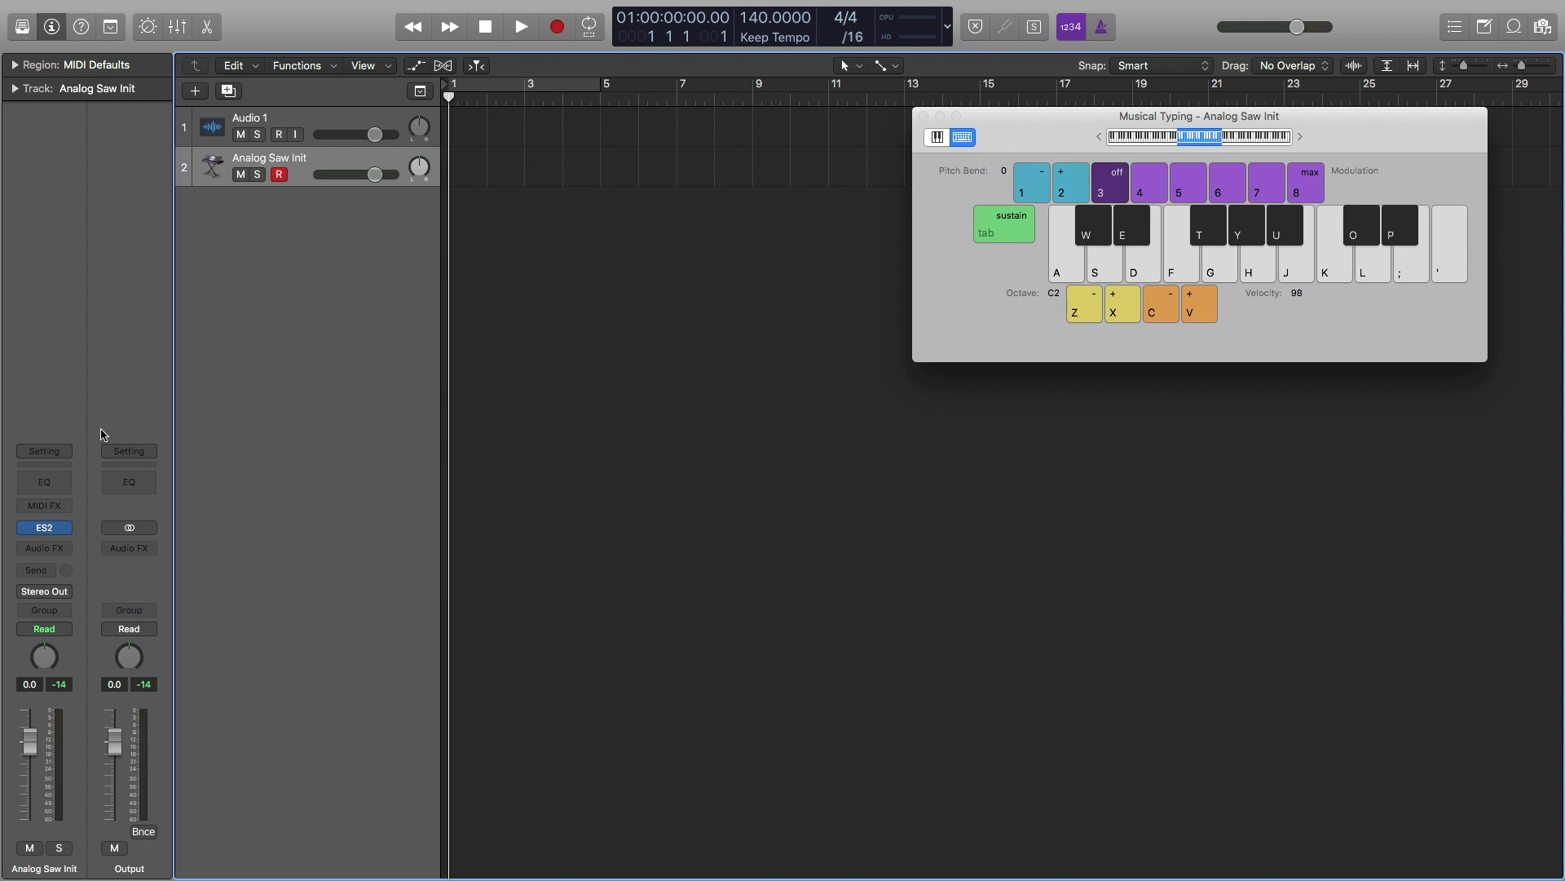
- Add a Channel EQ with a 6dB/Oct high cut lowered to about 10000 Hz
{"action": "left_click", "coordinate": [49, 486]}
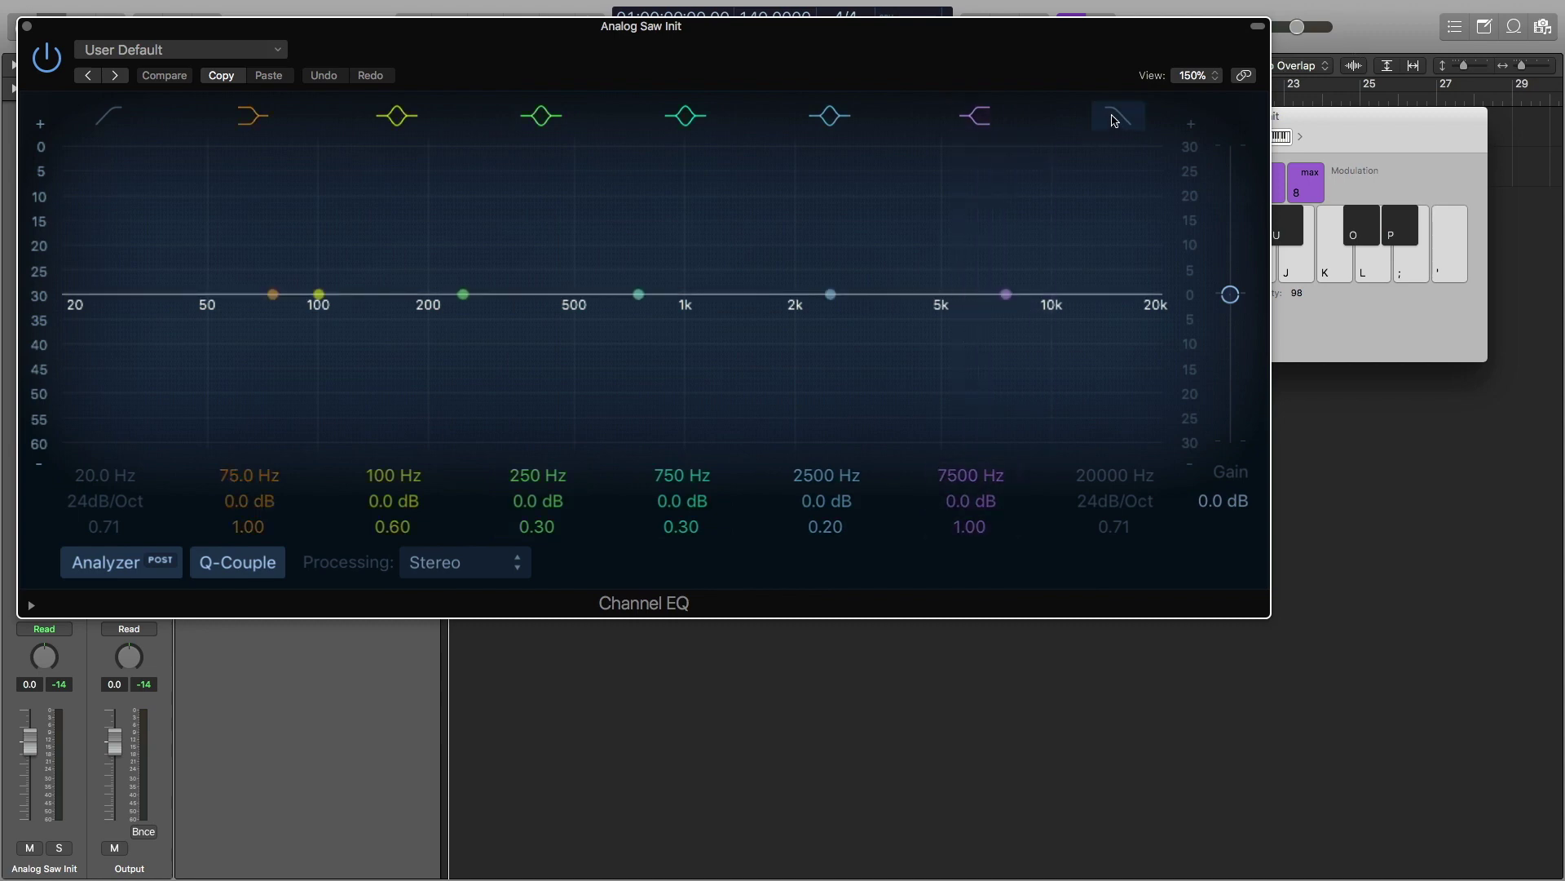
{"action": "left_click", "coordinate": [1115, 119]}
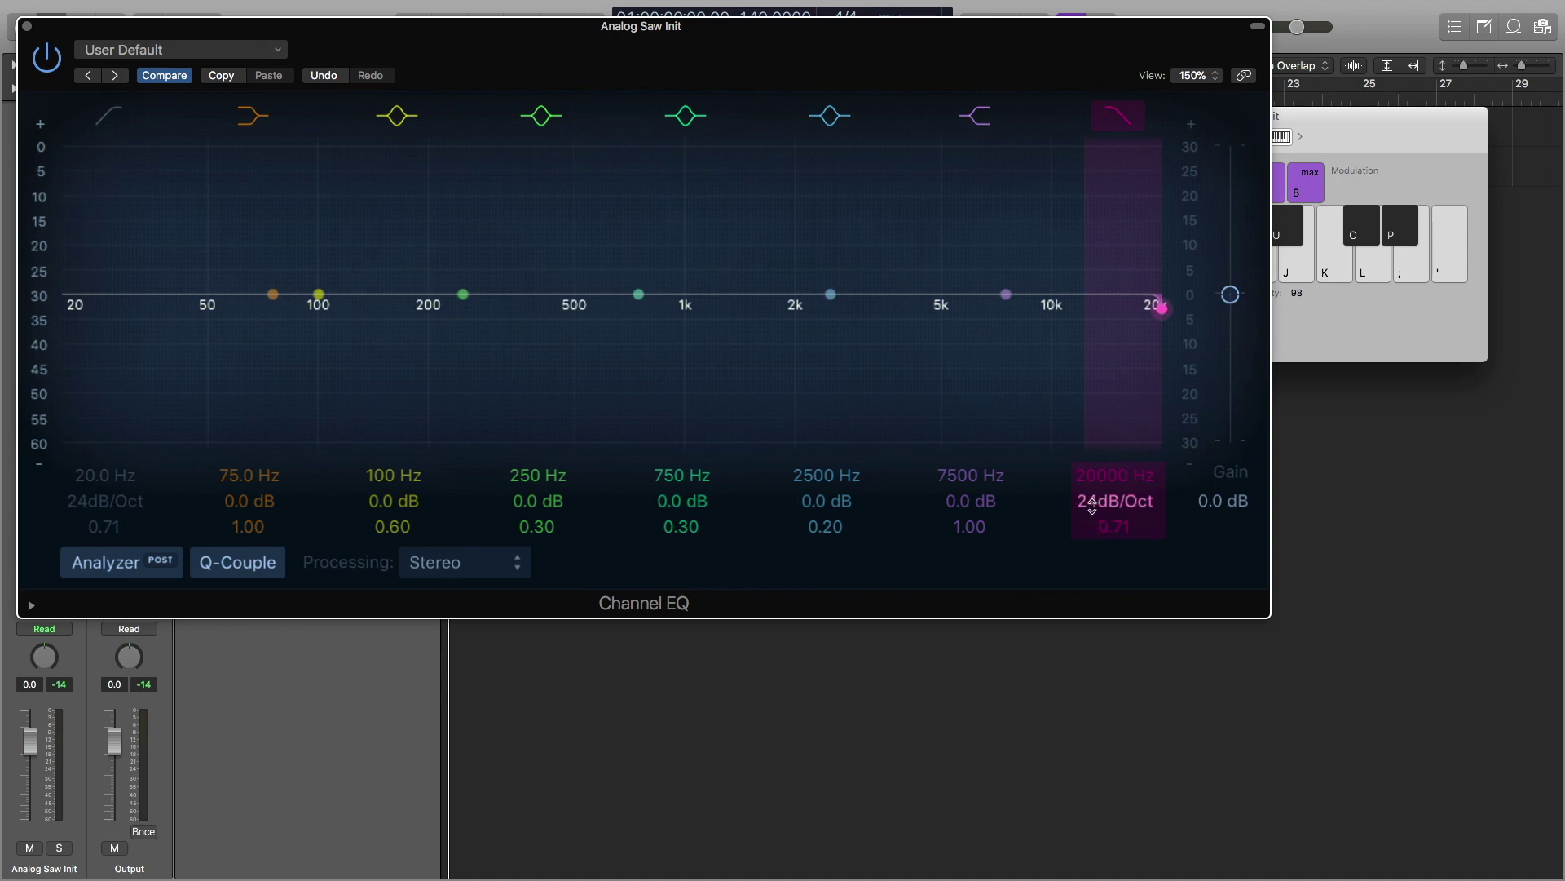
{"action": "left_click_drag", "start_coordinate": [1091, 505], "coordinate": [1091, 526]}
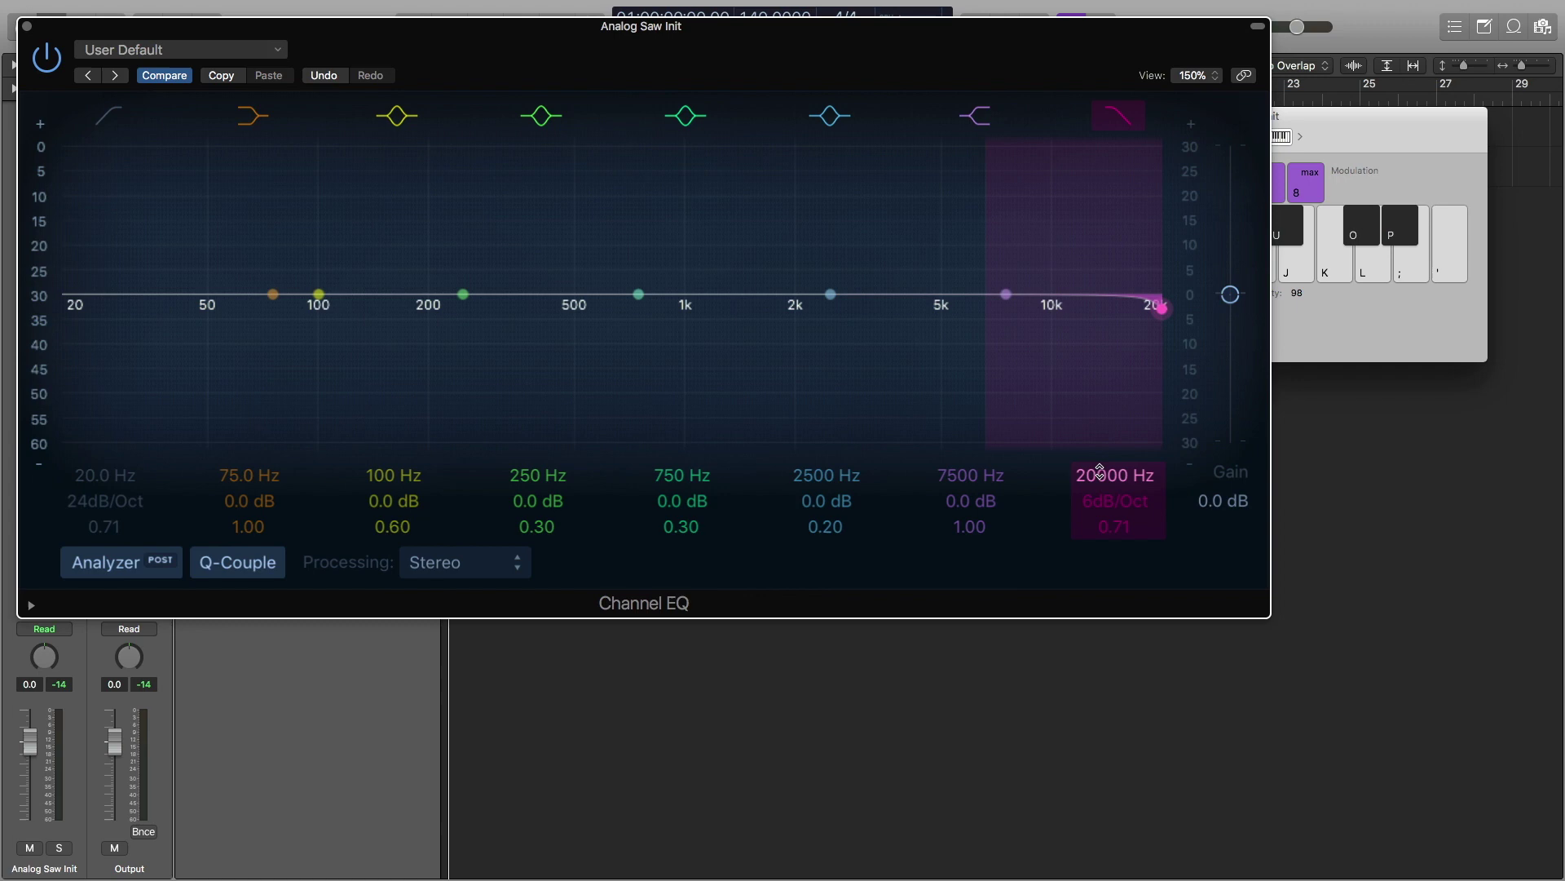
{"action": "left_click_drag", "start_coordinate": [1097, 473], "coordinate": [1097, 531]}
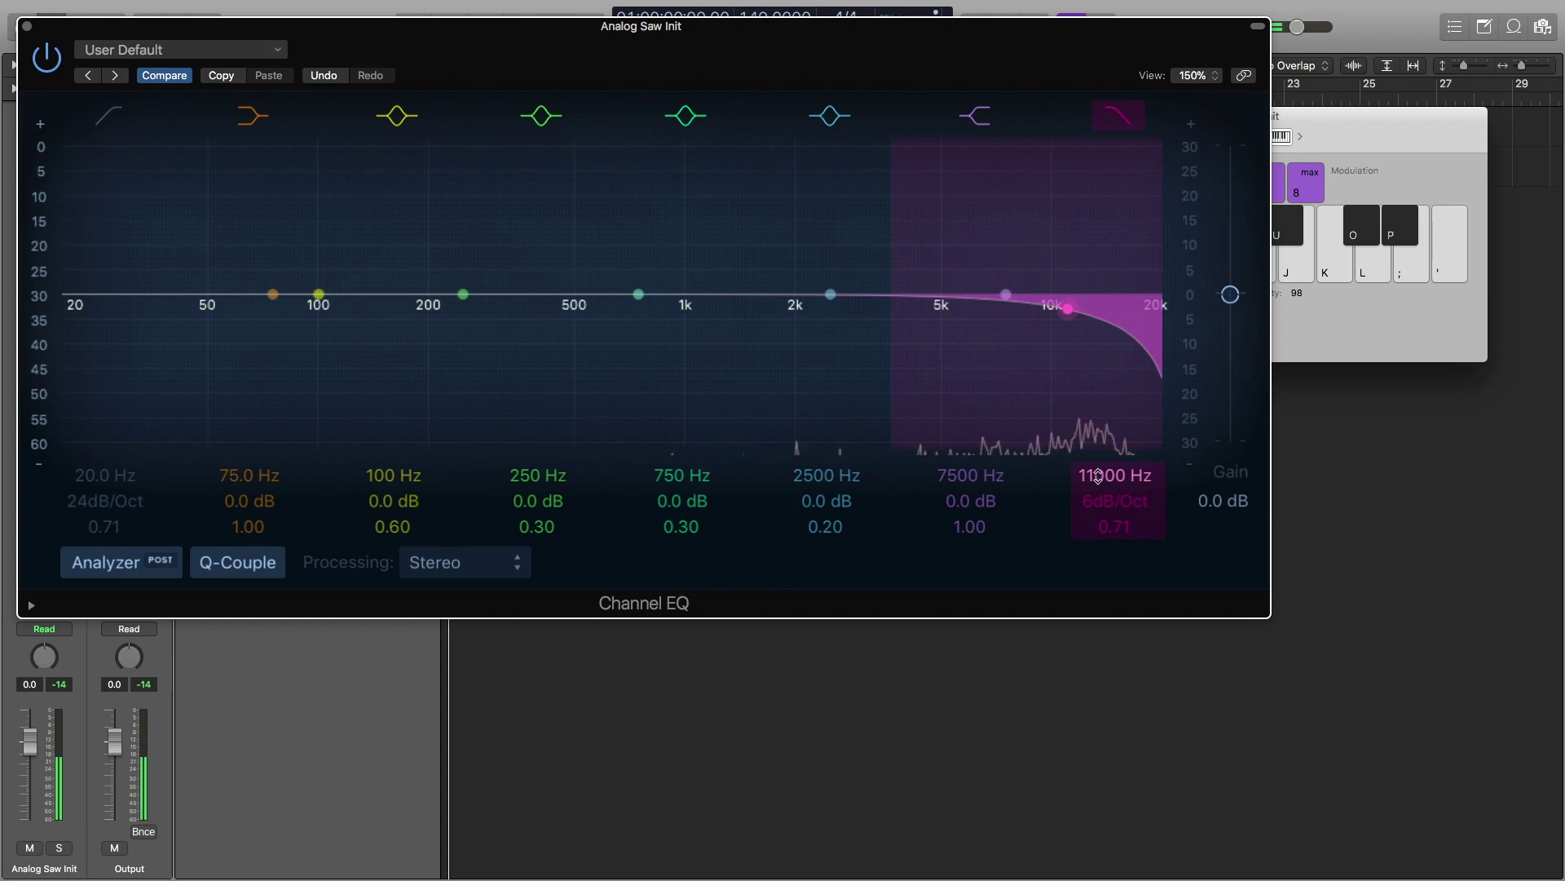
{"action": "left_click_drag", "start_coordinate": [1098, 475], "coordinate": [1100, 479]}
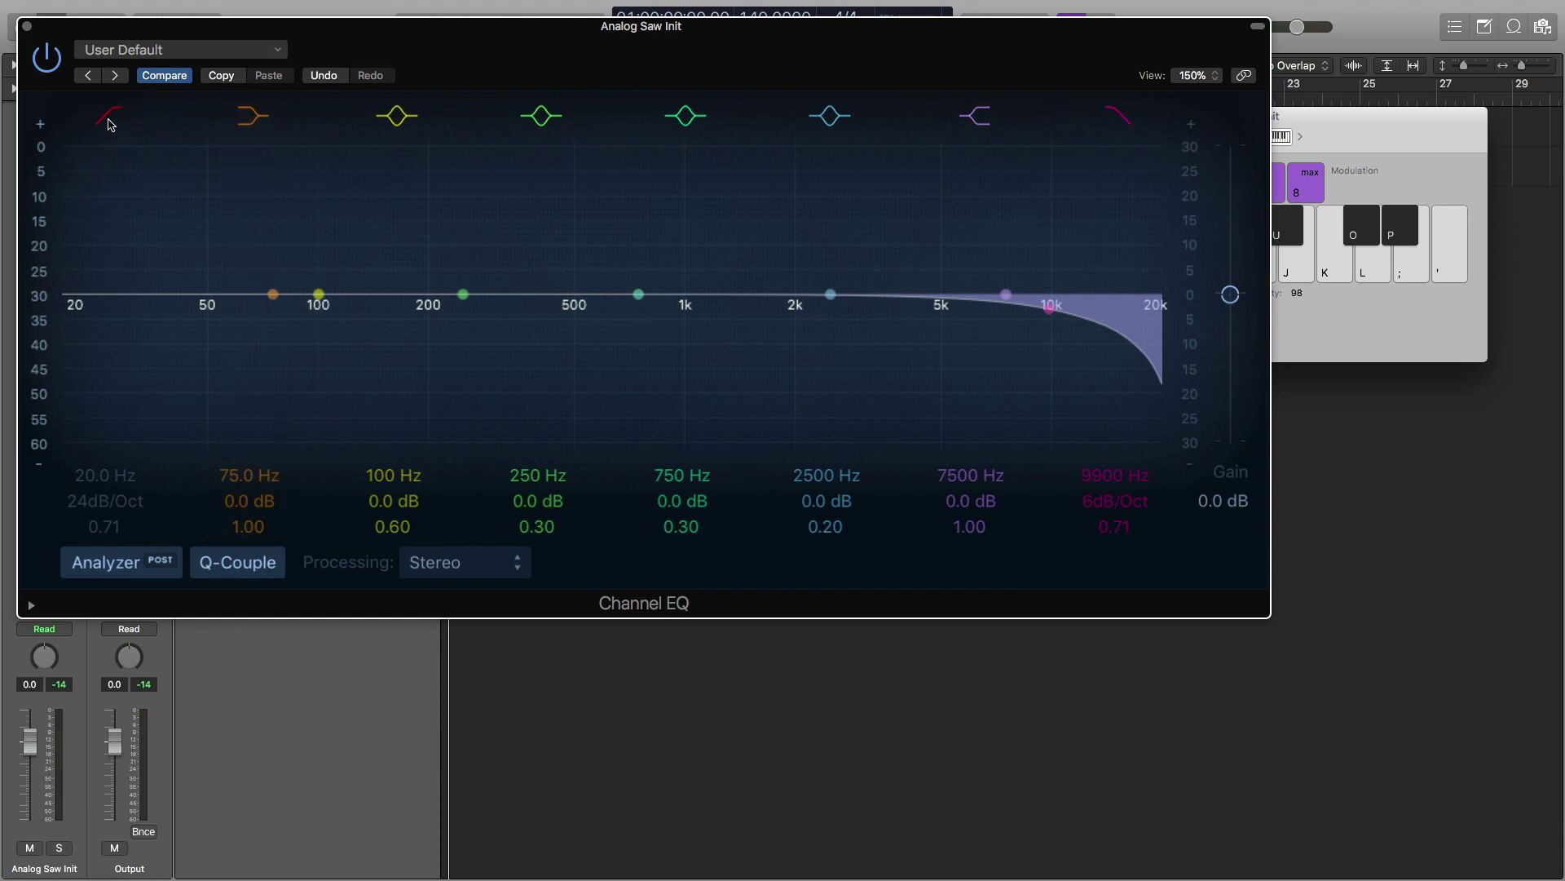
- Set the low cut to 124 Hz, bring the high cut to 6600 Hz, then bypass the EQ
{"action": "left_click", "coordinate": [110, 124]}
{"action": "left_click_drag", "start_coordinate": [105, 454], "coordinate": [316, 454]}
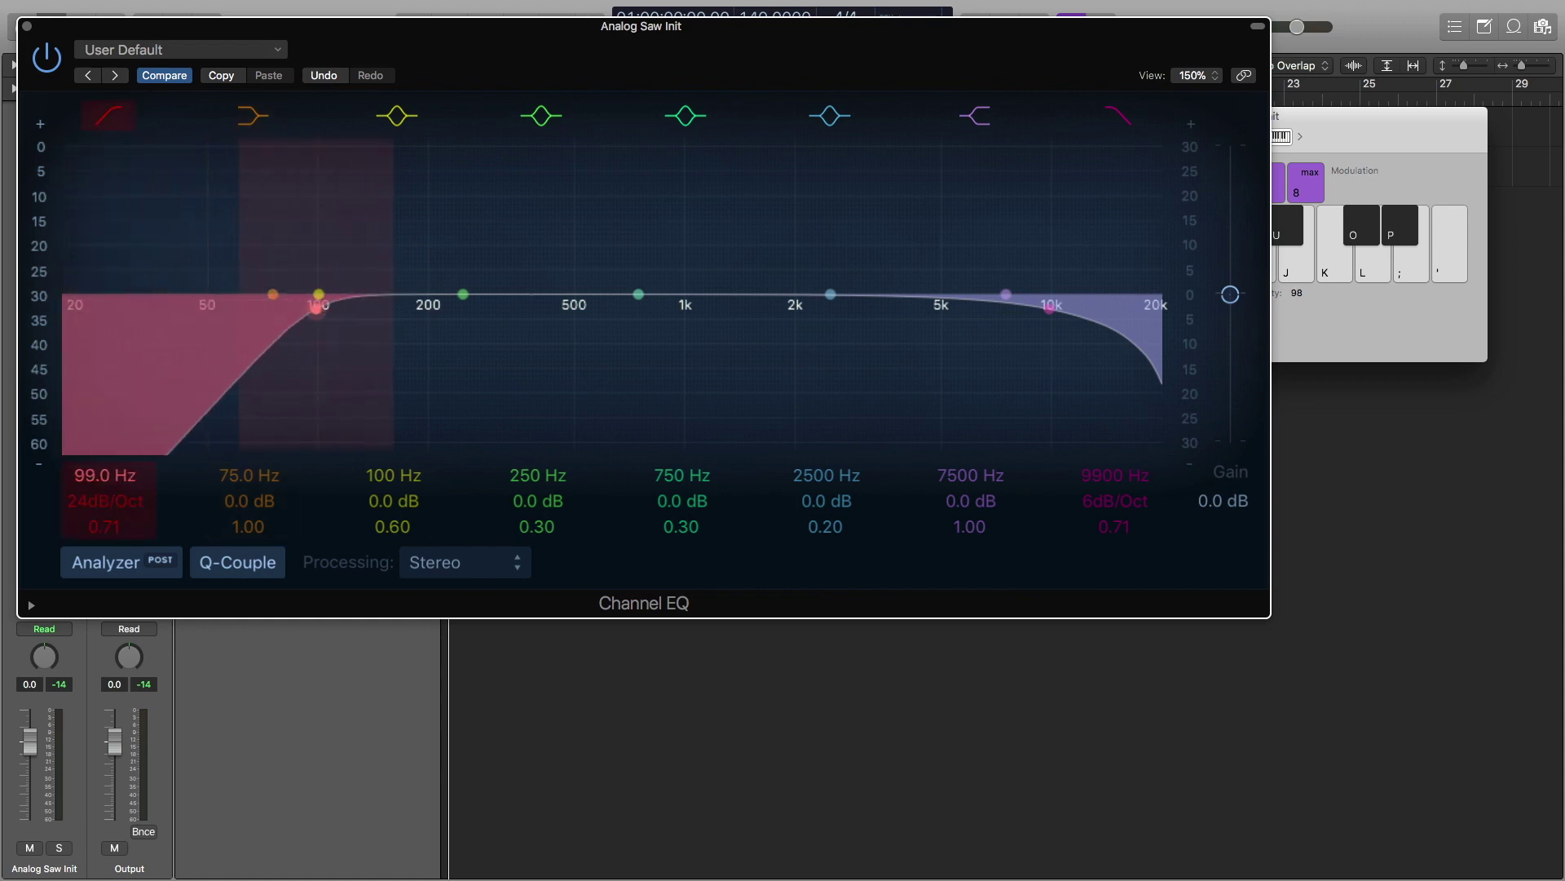
{"action": "left_click_drag", "start_coordinate": [317, 308], "coordinate": [380, 308]}
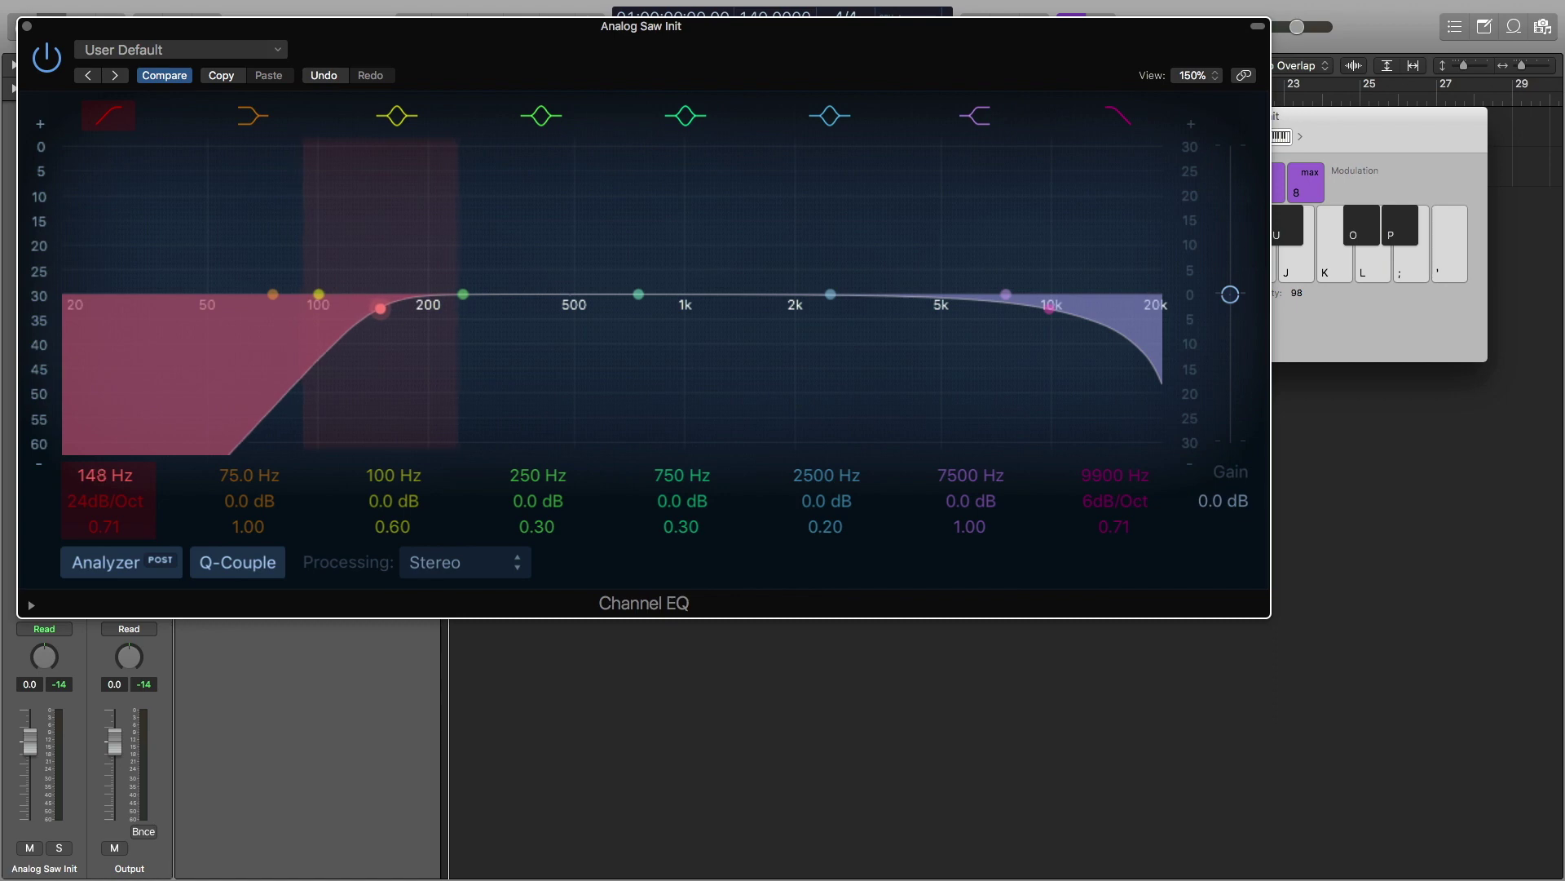
{"action": "mouse_move", "coordinate": [83, 477]}
{"action": "left_mouse_down"}
{"action": "mouse_move", "coordinate": [90, 492]}
{"action": "mouse_move", "coordinate": [105, 476]}
{"action": "left_mouse_up"}
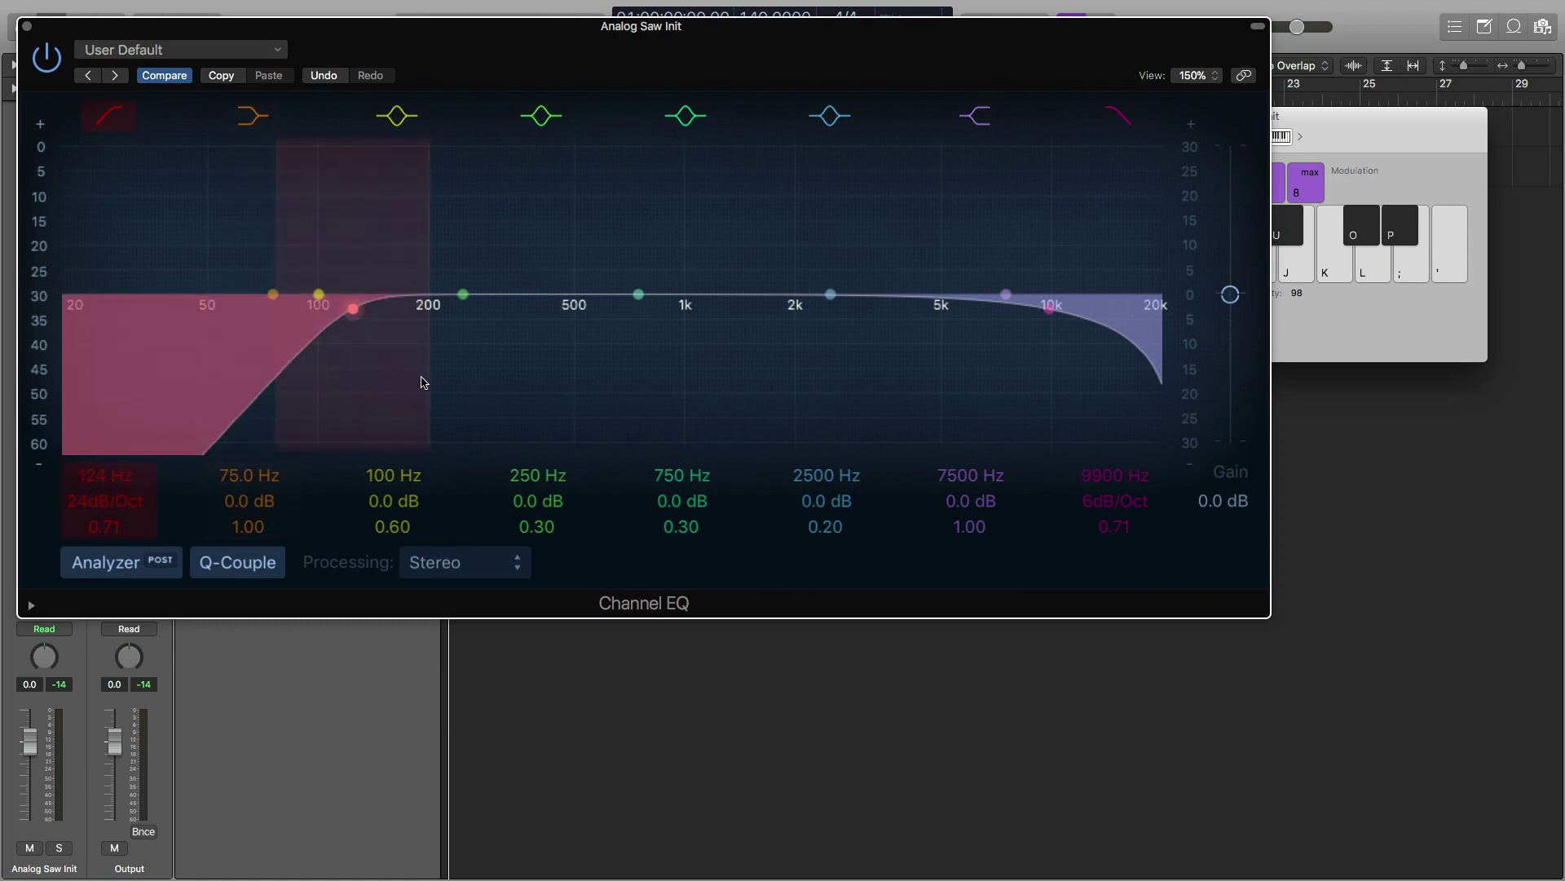
{"action": "double_click", "coordinate": [1101, 475]}
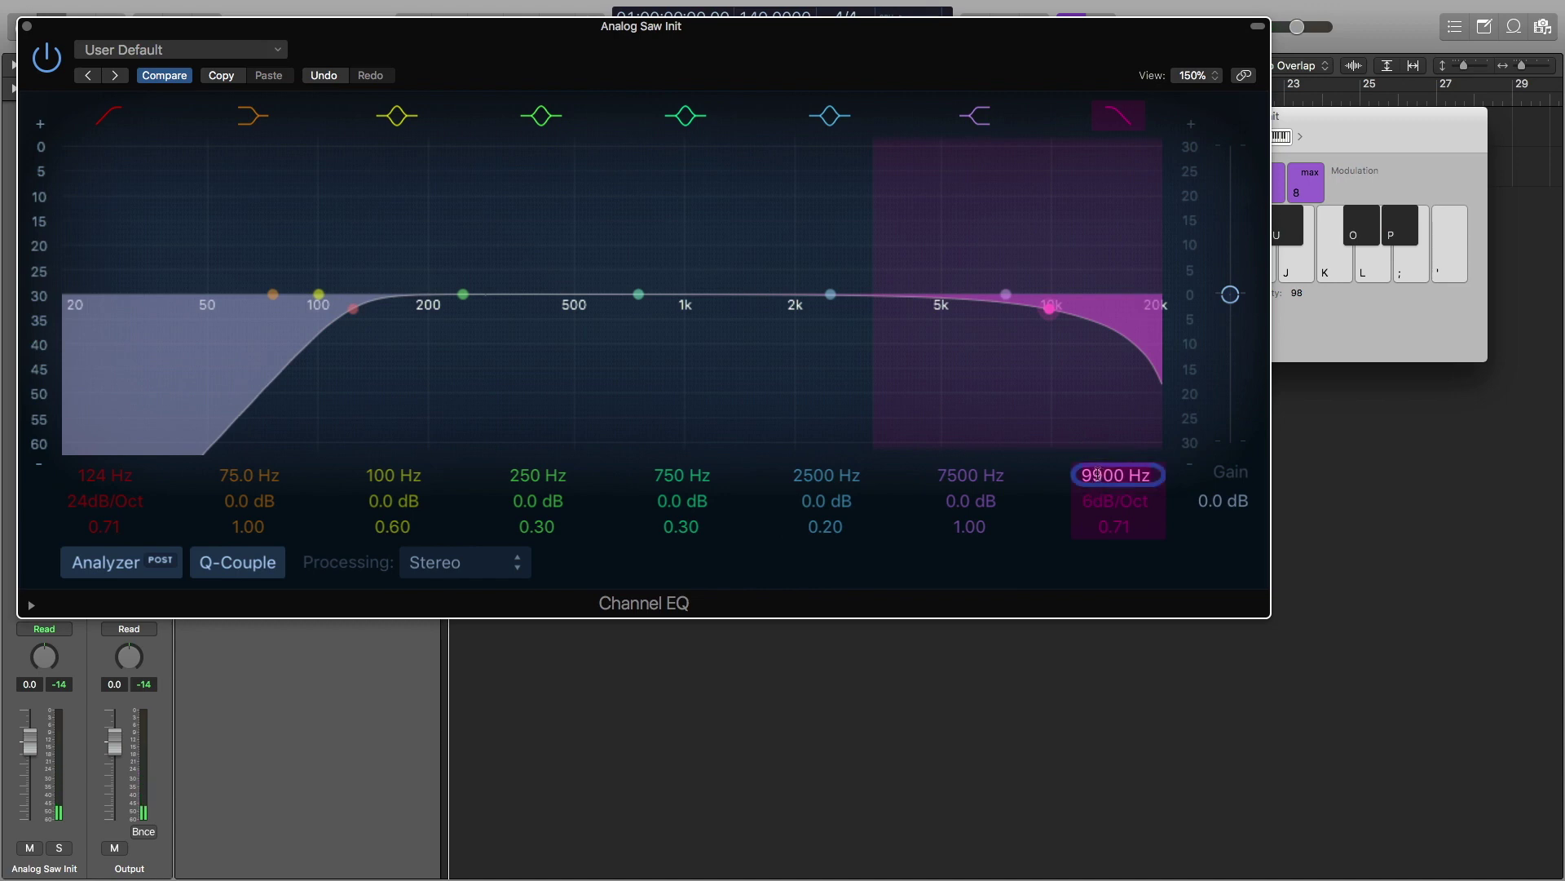
{"action": "left_click_drag", "start_coordinate": [1085, 478], "coordinate": [1085, 517]}
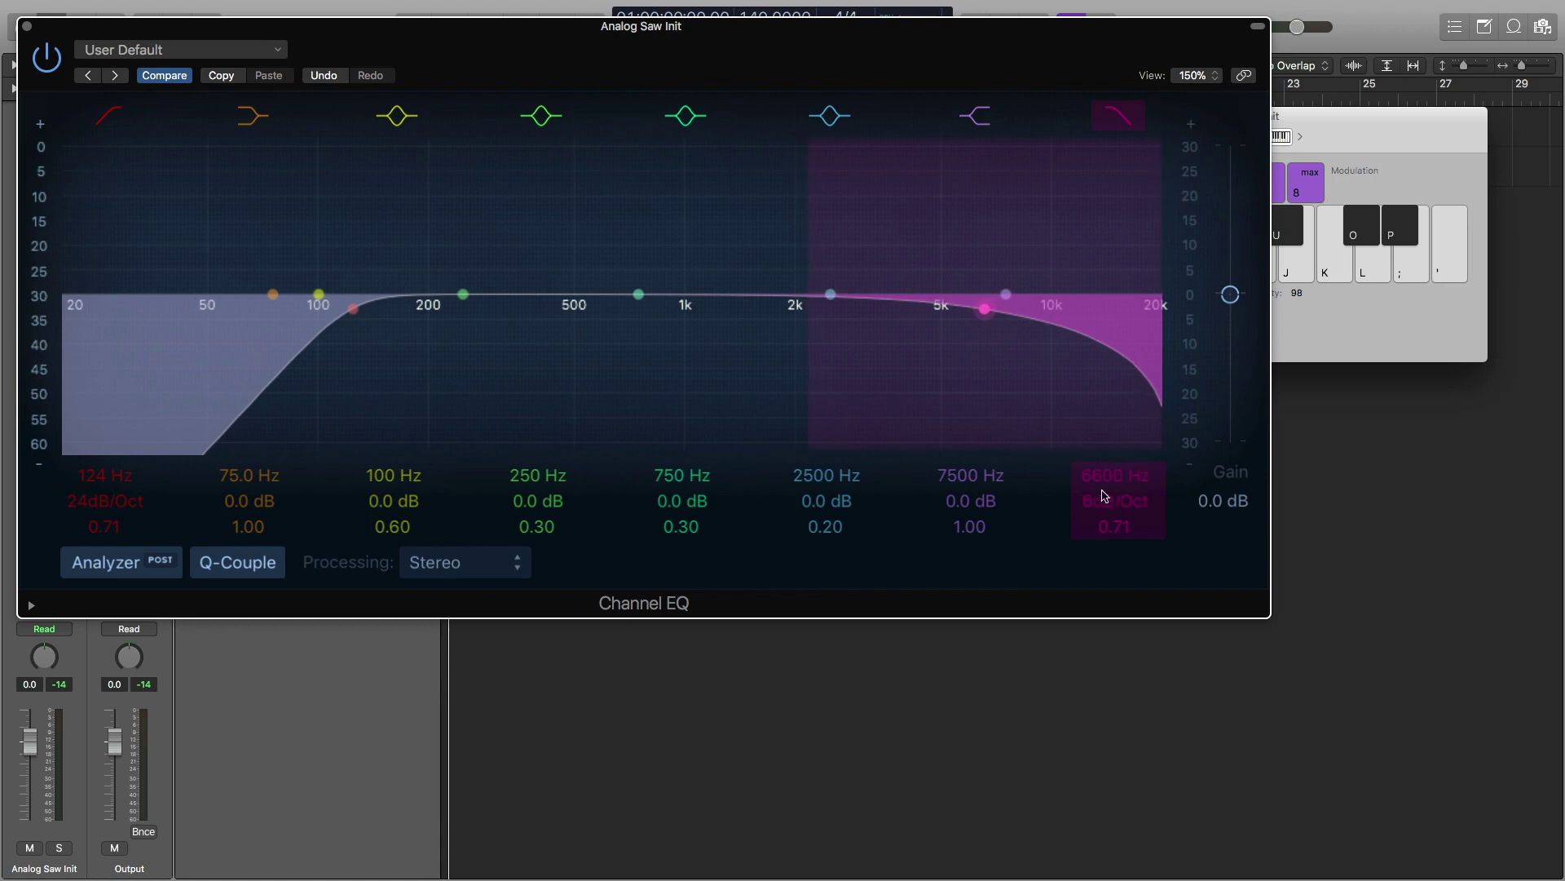
{"action": "left_click", "coordinate": [41, 60]}
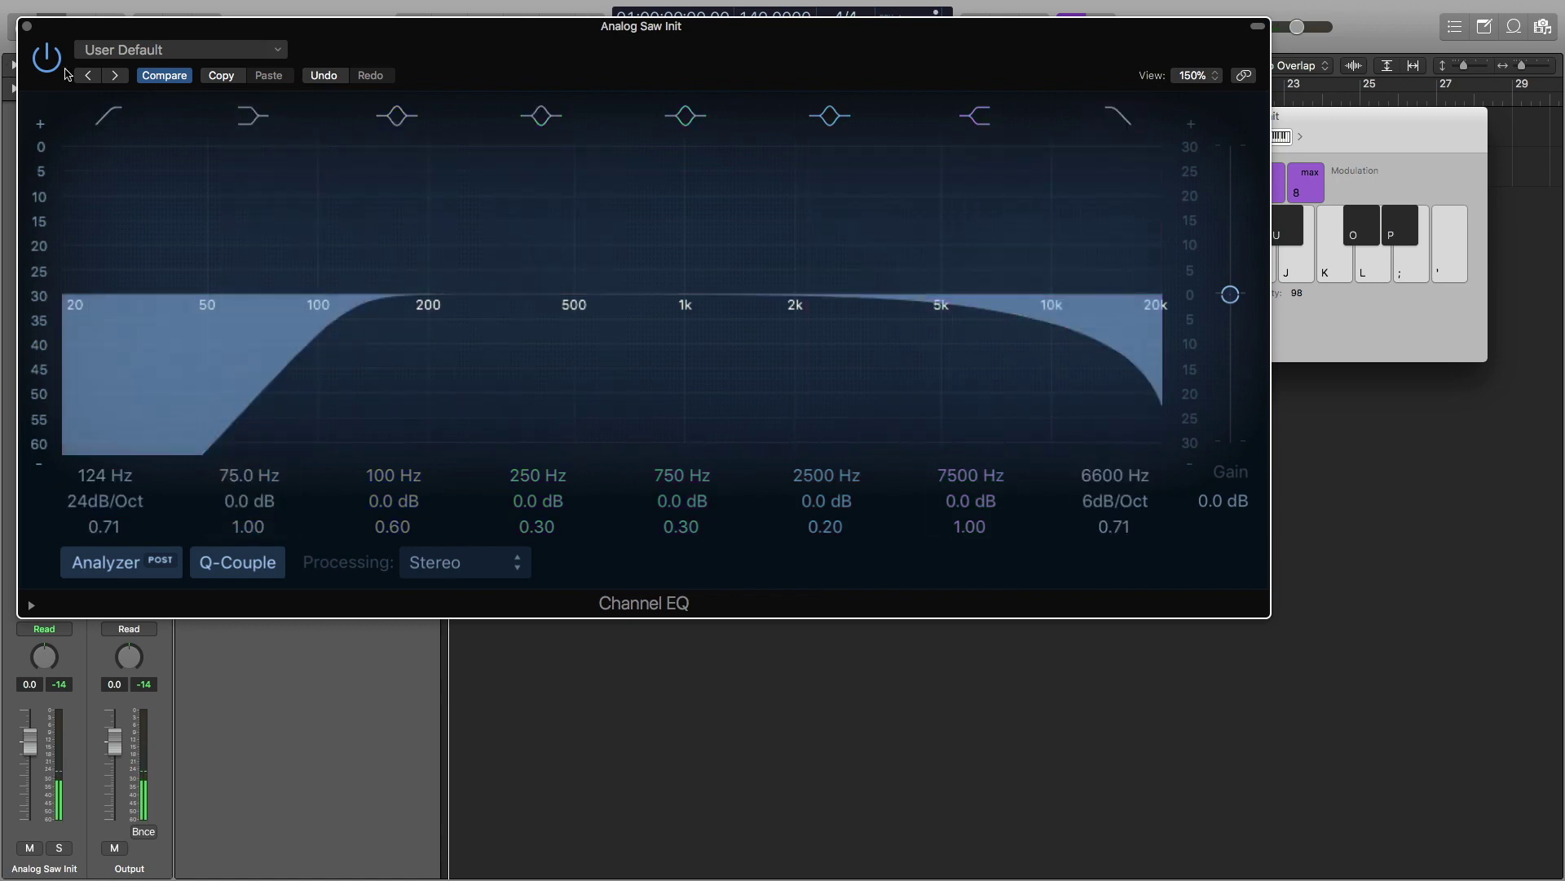
- Close Channel EQ and insert Imaging > Stereo Spread (Stereo) in the next Audio FX slot
{"action": "left_click", "coordinate": [27, 28]}
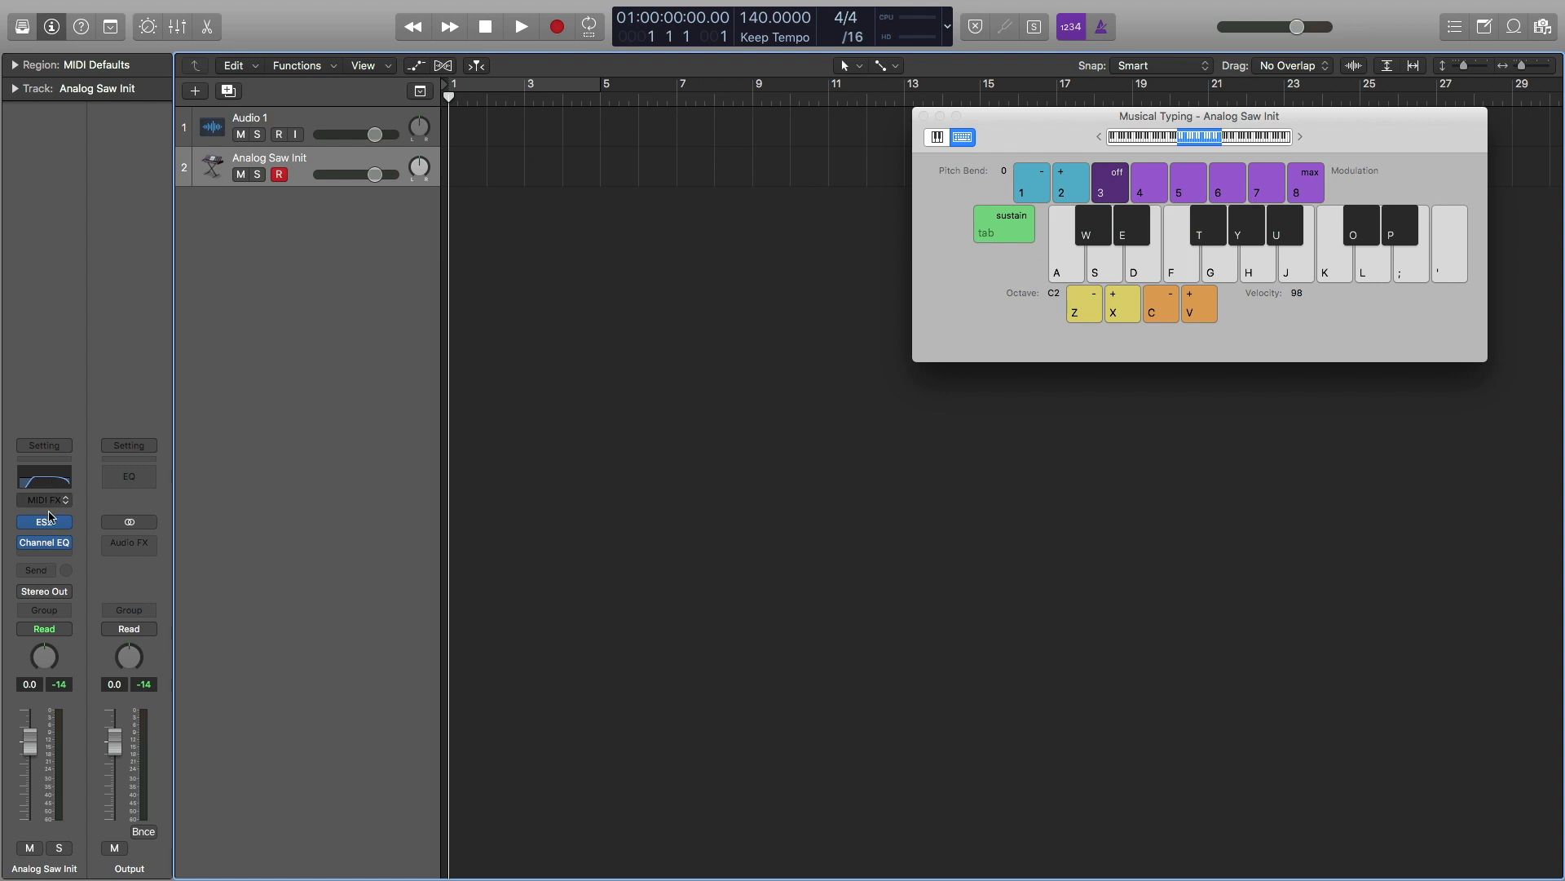
{"action": "left_click", "coordinate": [50, 557]}
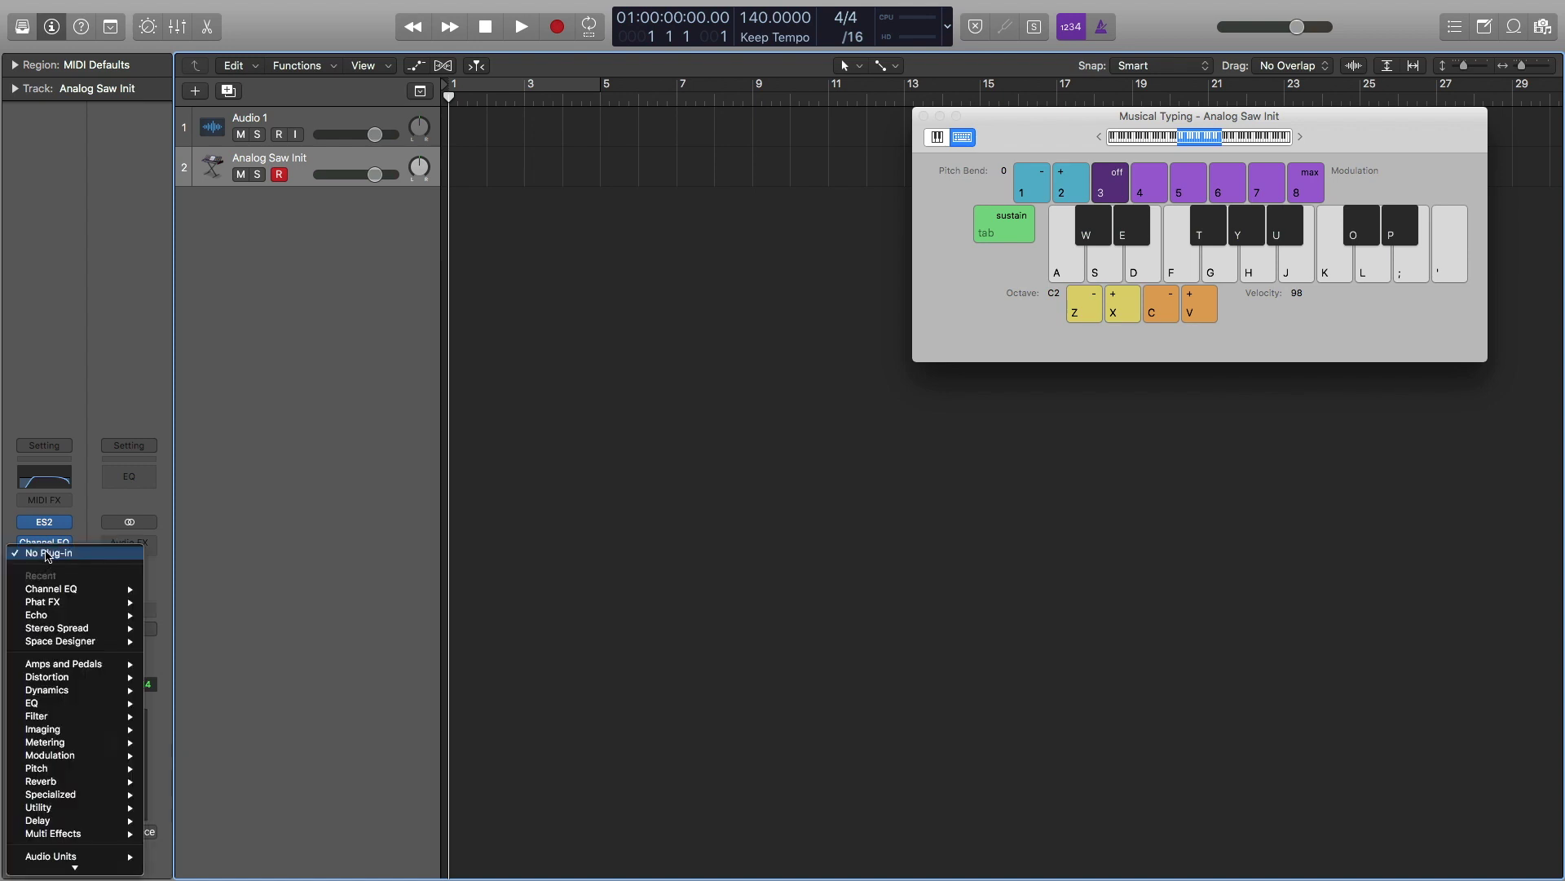
{"action": "mouse_move", "coordinate": [82, 679]}
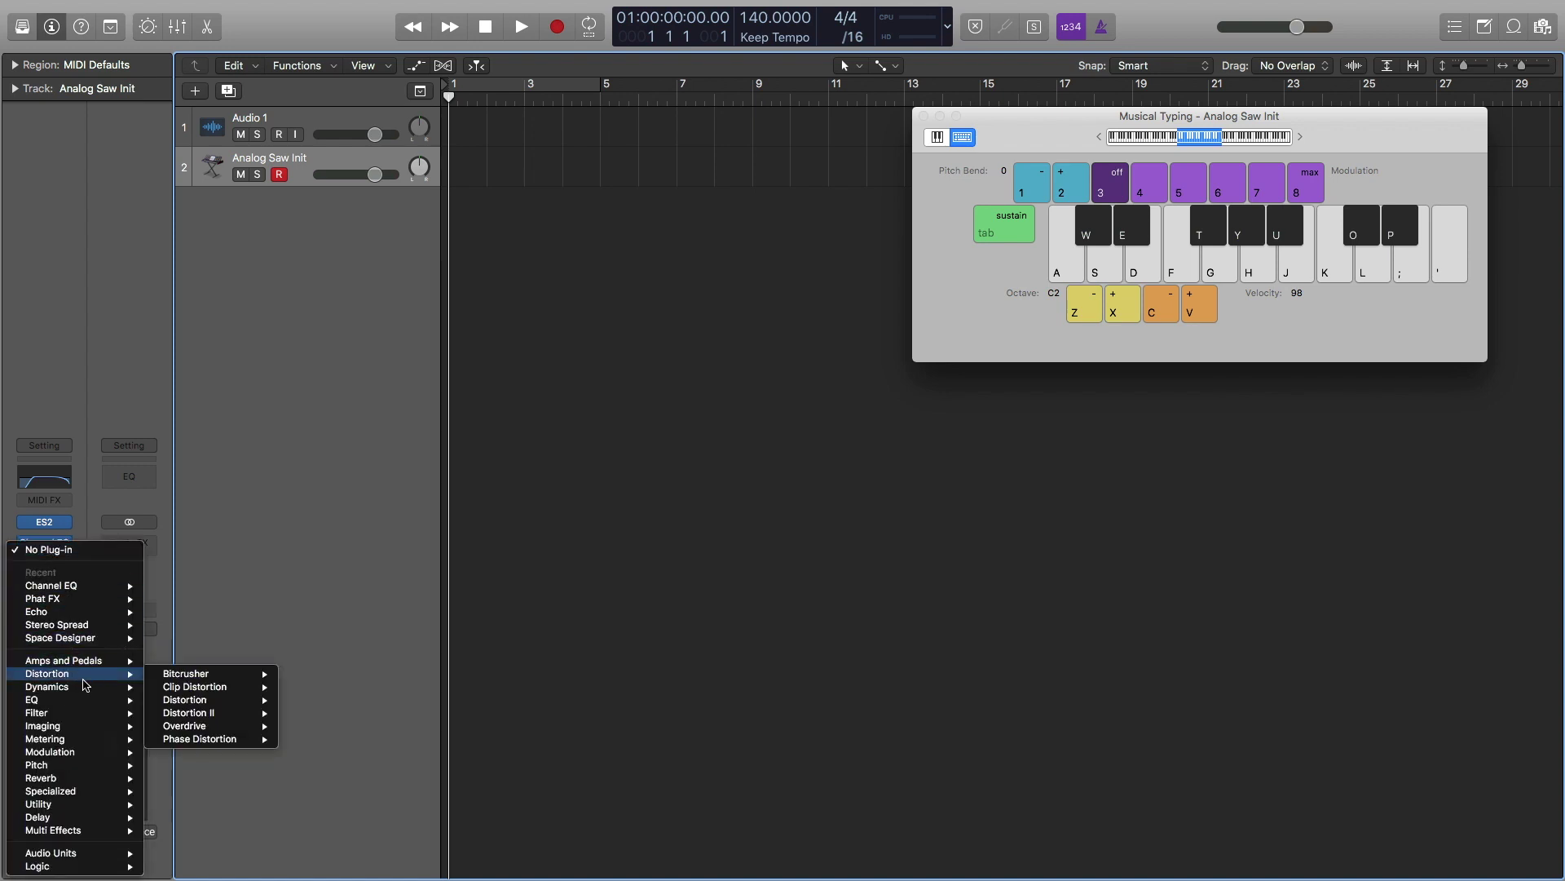
{"action": "mouse_move", "coordinate": [65, 728]}
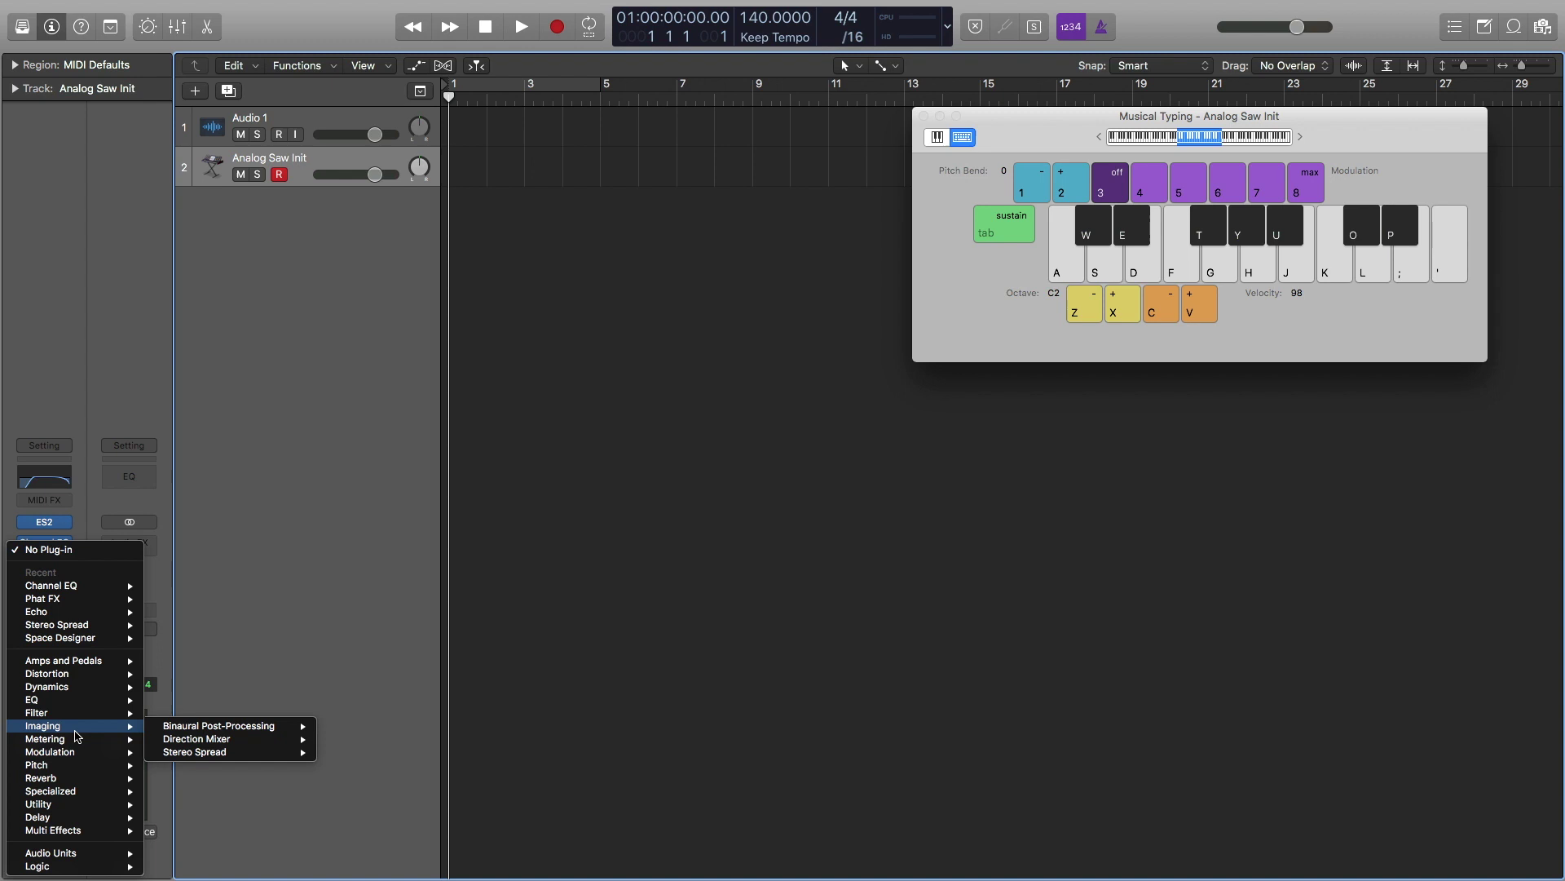
{"action": "mouse_move", "coordinate": [244, 752]}
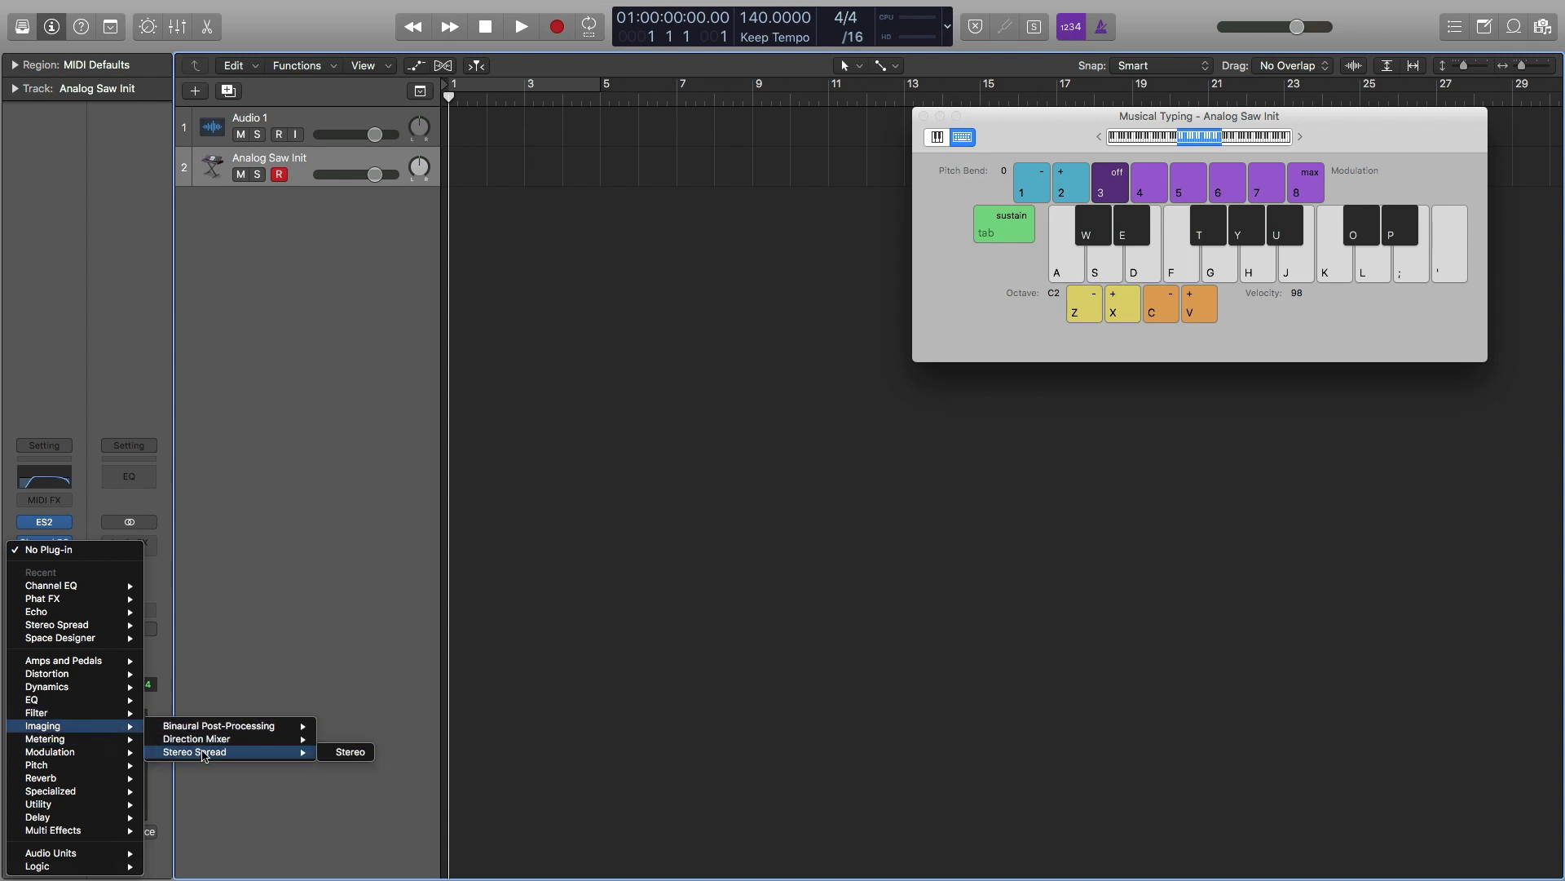
{"action": "left_click", "coordinate": [342, 752]}
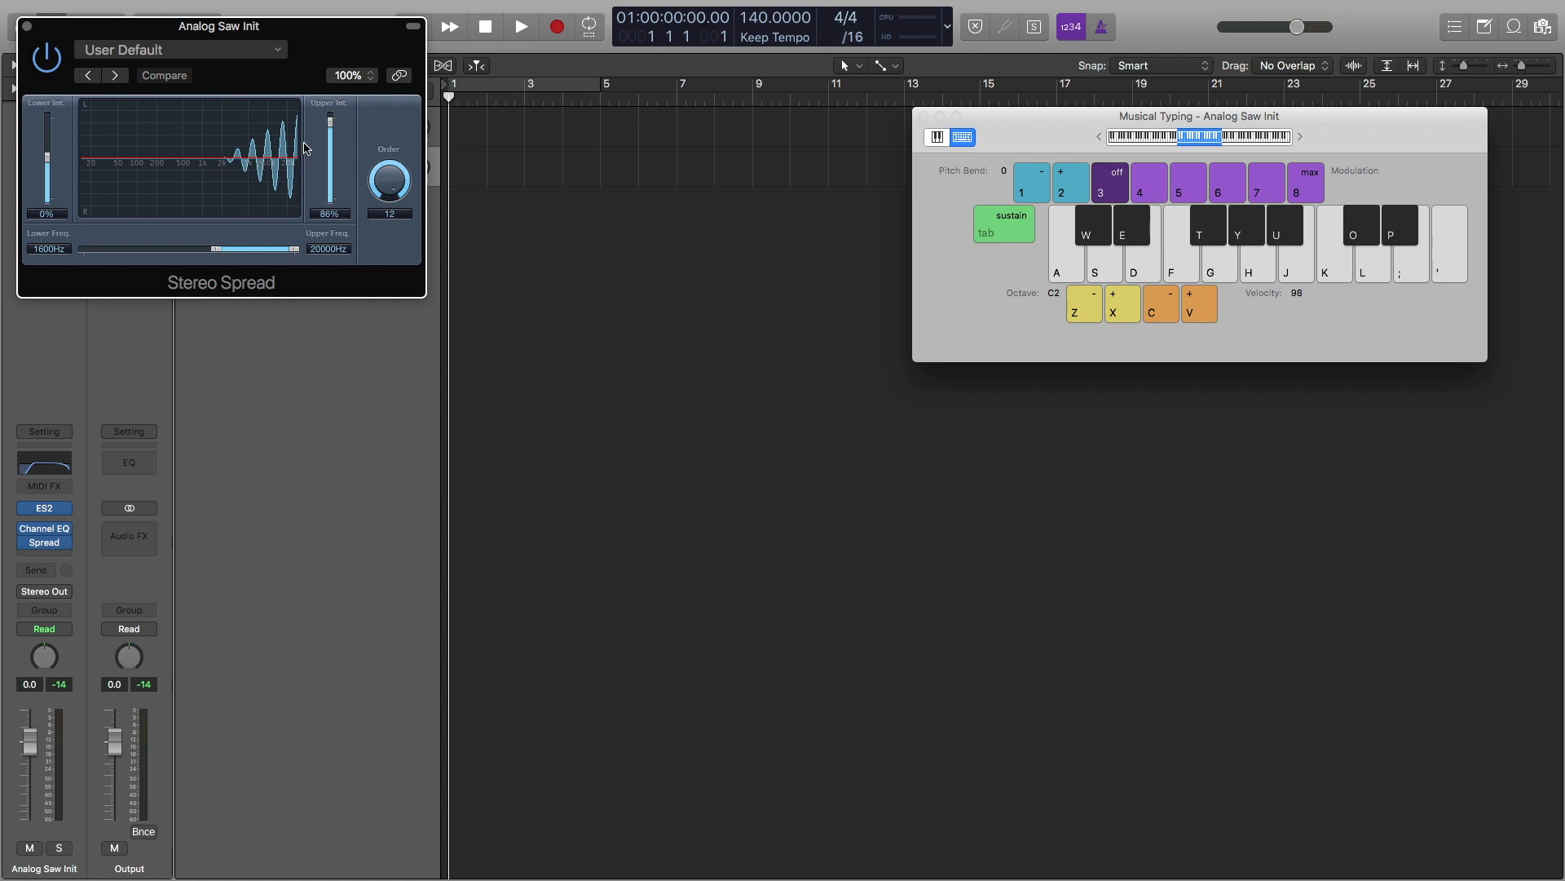
- Set Stereo Spread to 16% upper intensity, 8% lower intensity and 10000 Hz upper frequency
{"action": "left_click_drag", "start_coordinate": [331, 122], "coordinate": [336, 157]}
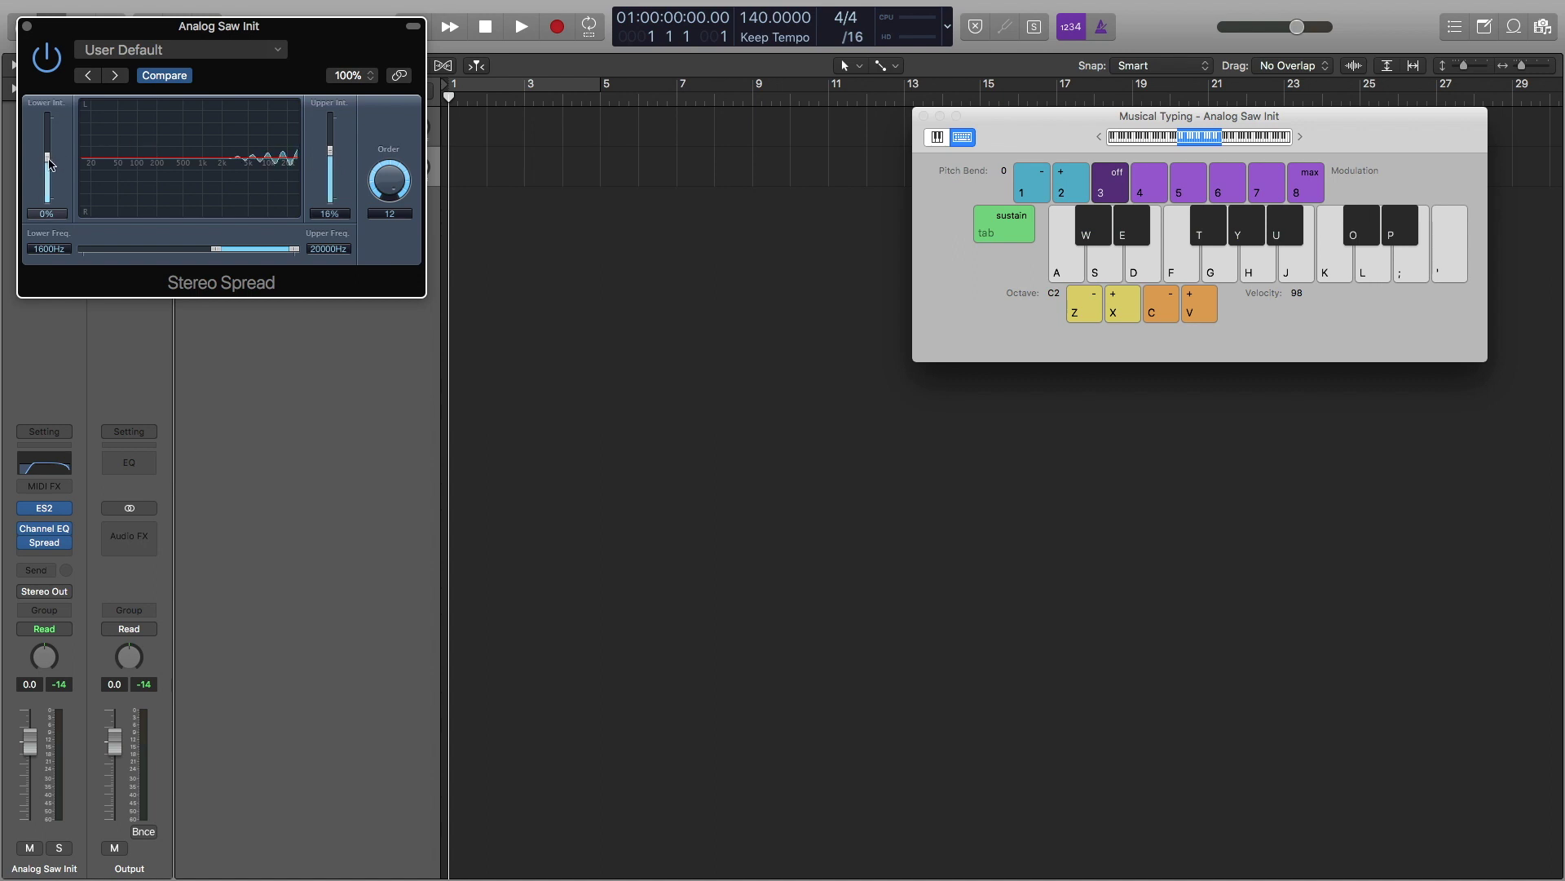
{"action": "left_click_drag", "start_coordinate": [49, 163], "coordinate": [53, 158]}
{"action": "left_click_drag", "start_coordinate": [296, 252], "coordinate": [274, 254]}
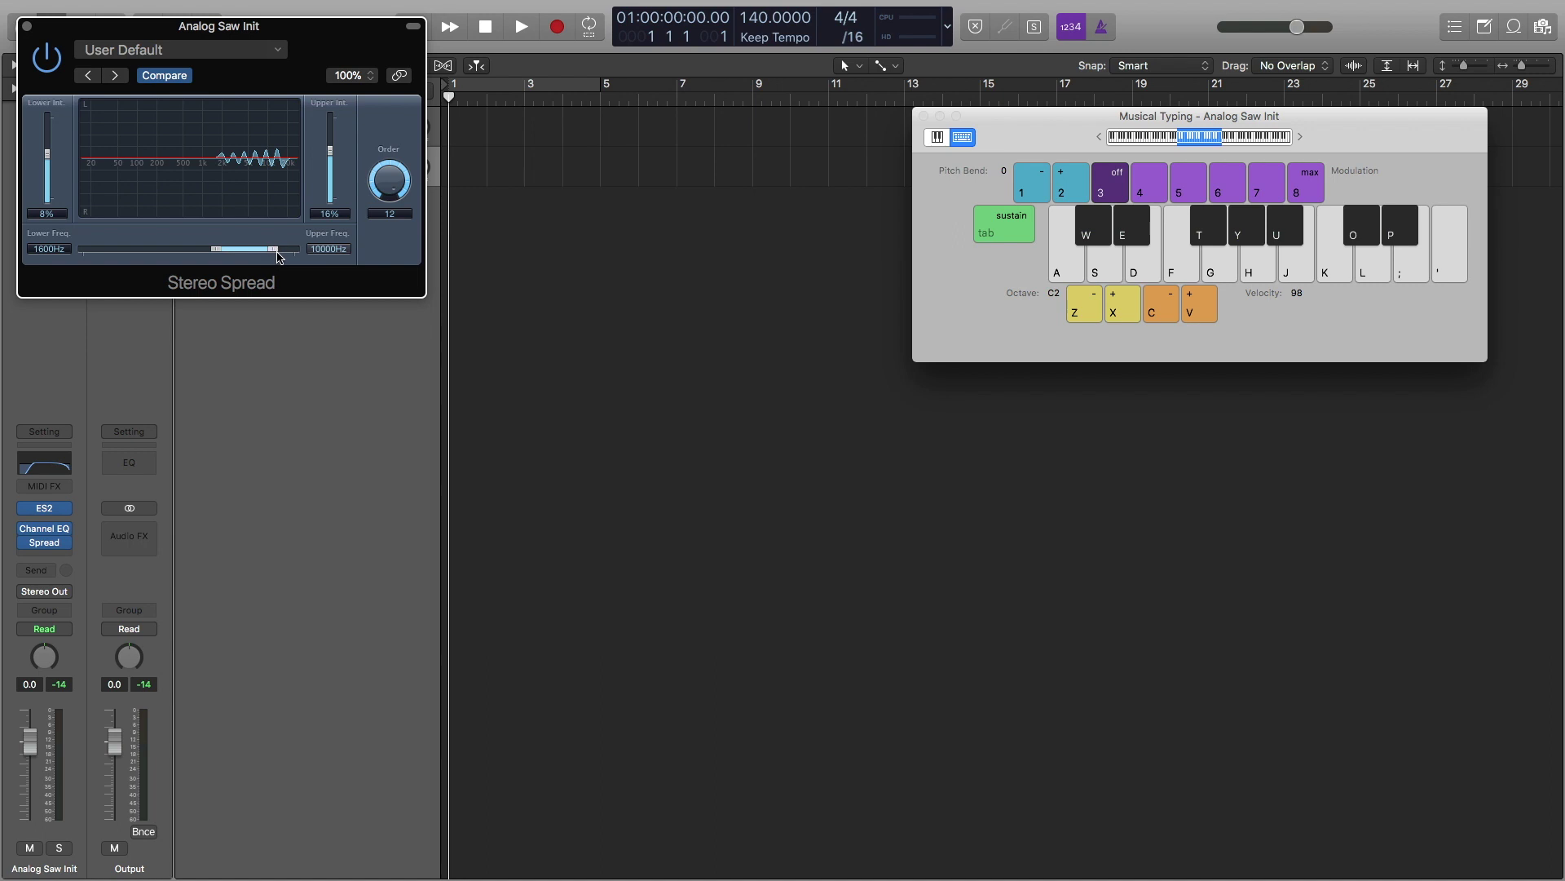
- Compare test notes with Stereo Spread bypassed and active, leaving it switched on
{"action": "key", "text": "f"}
{"action": "left_click", "coordinate": [46, 59]}
{"action": "key", "text": "f"}
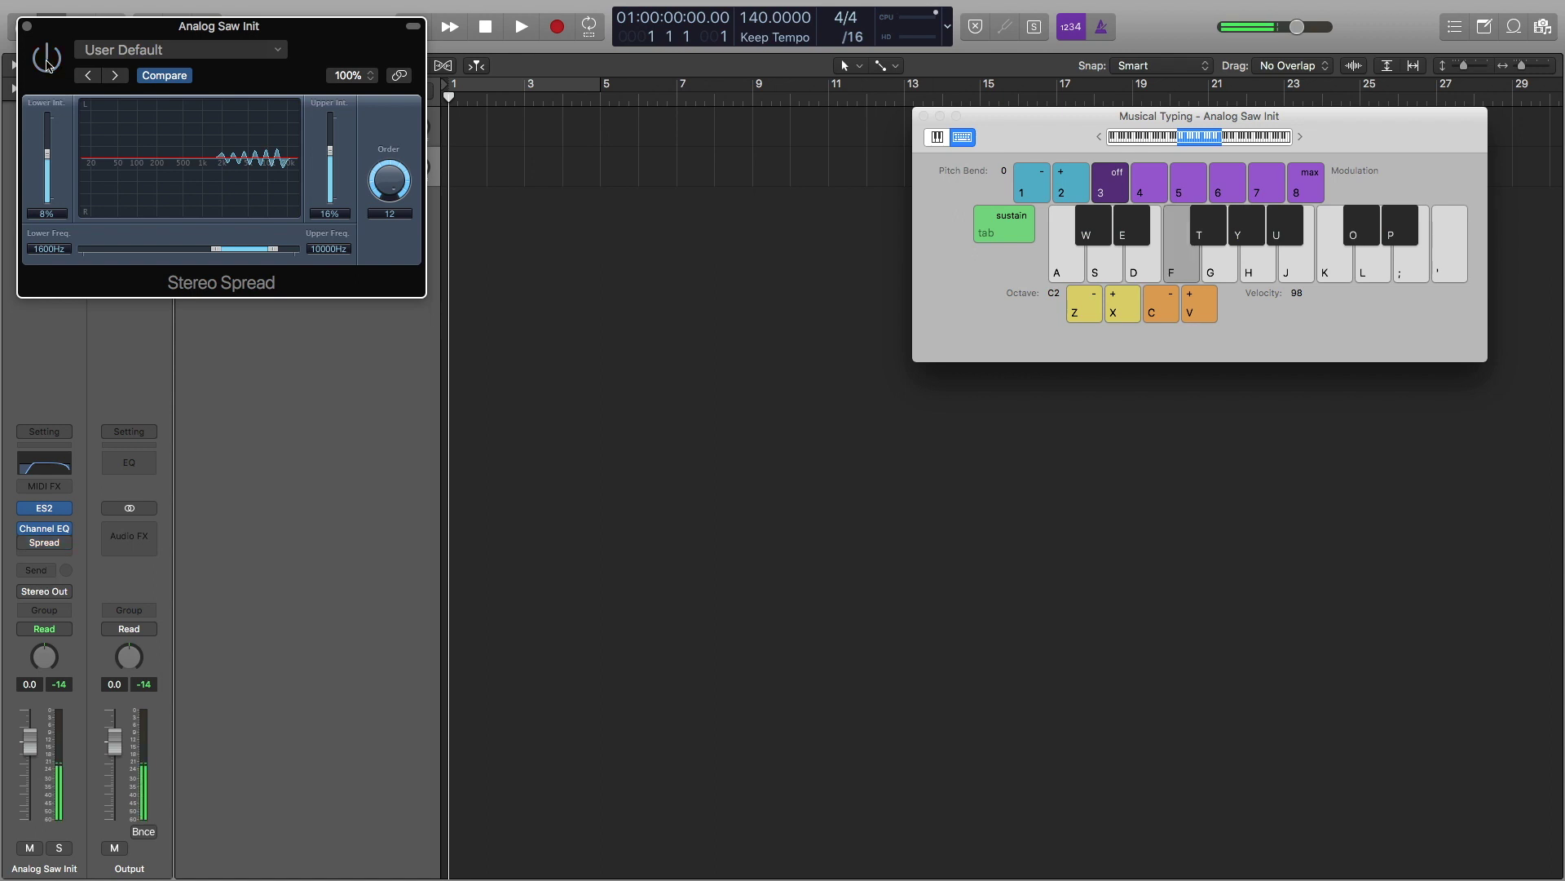
{"action": "left_click", "coordinate": [46, 58]}
{"action": "key", "text": "f"}
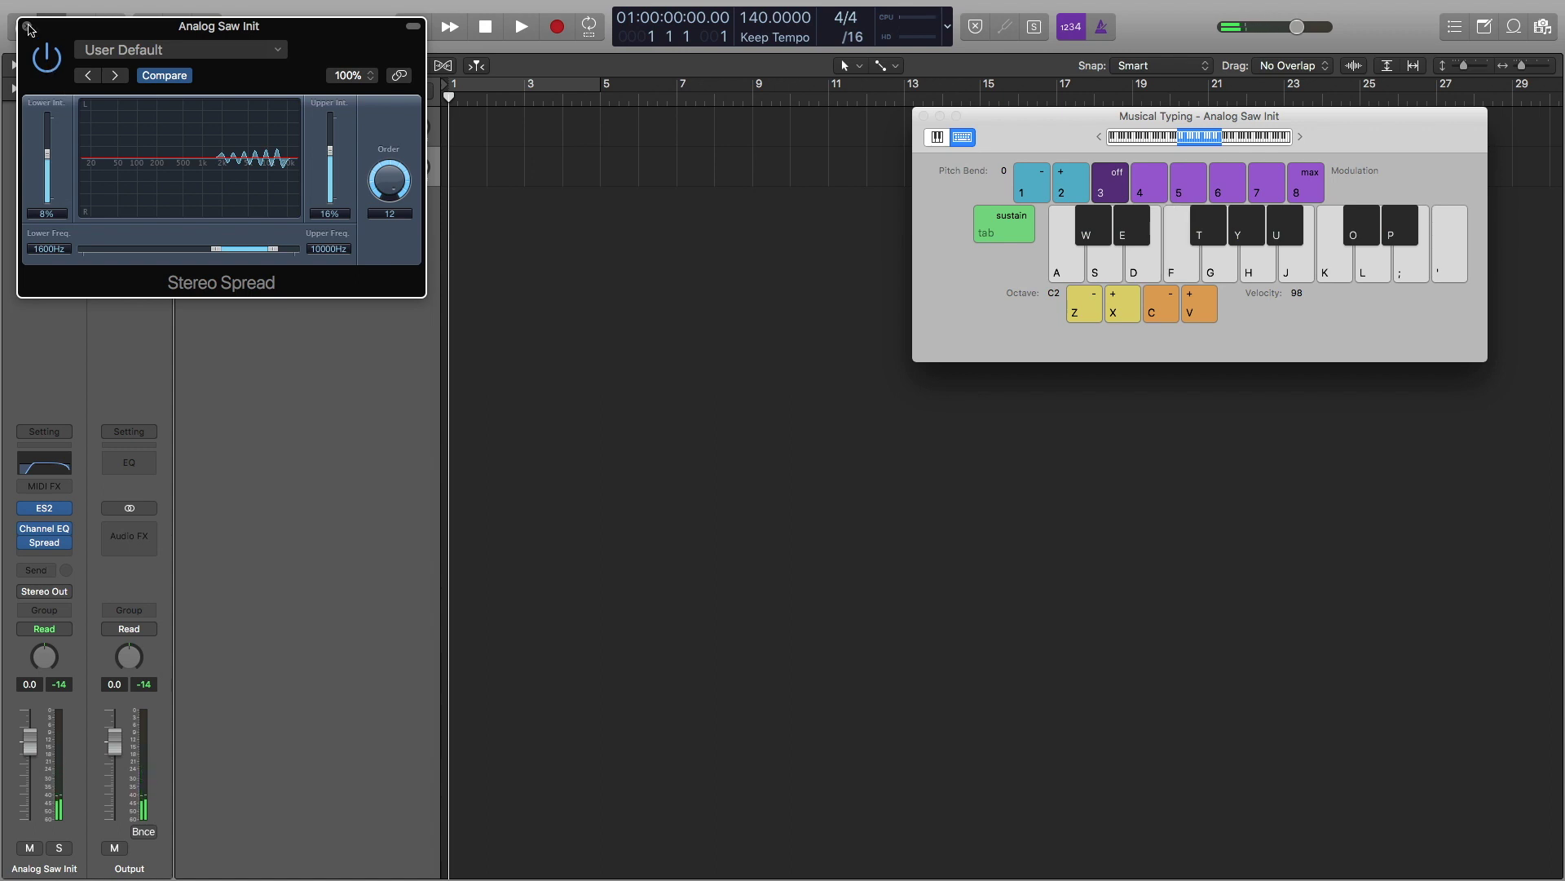
- Close the Stereo Spread window and insert a stereo Space Designer reverb after Spread
{"action": "left_click", "coordinate": [28, 28]}
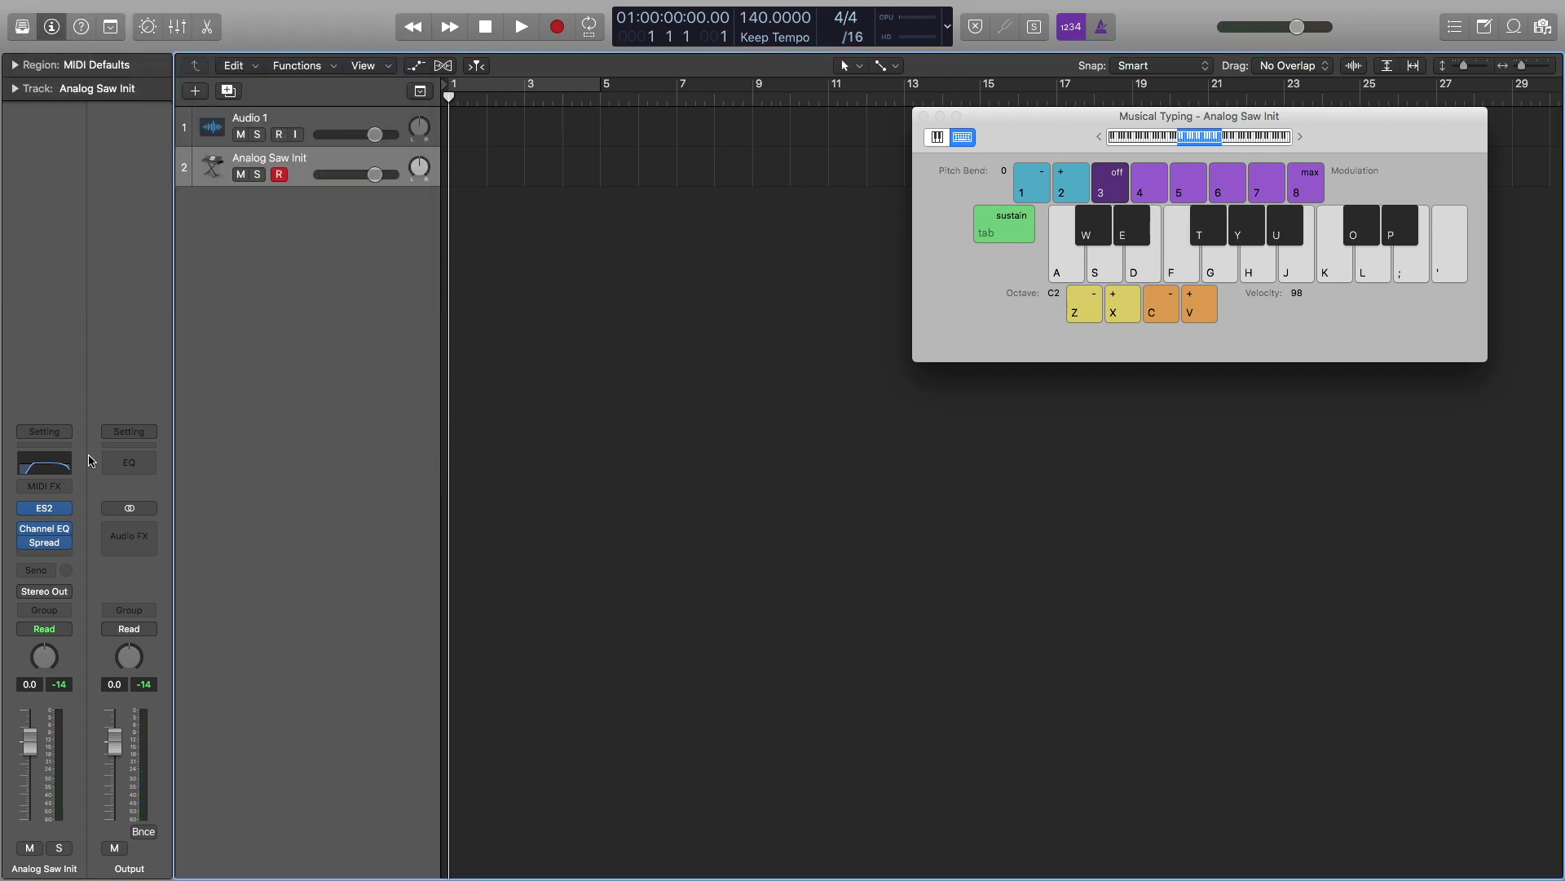
{"action": "left_click", "coordinate": [51, 558]}
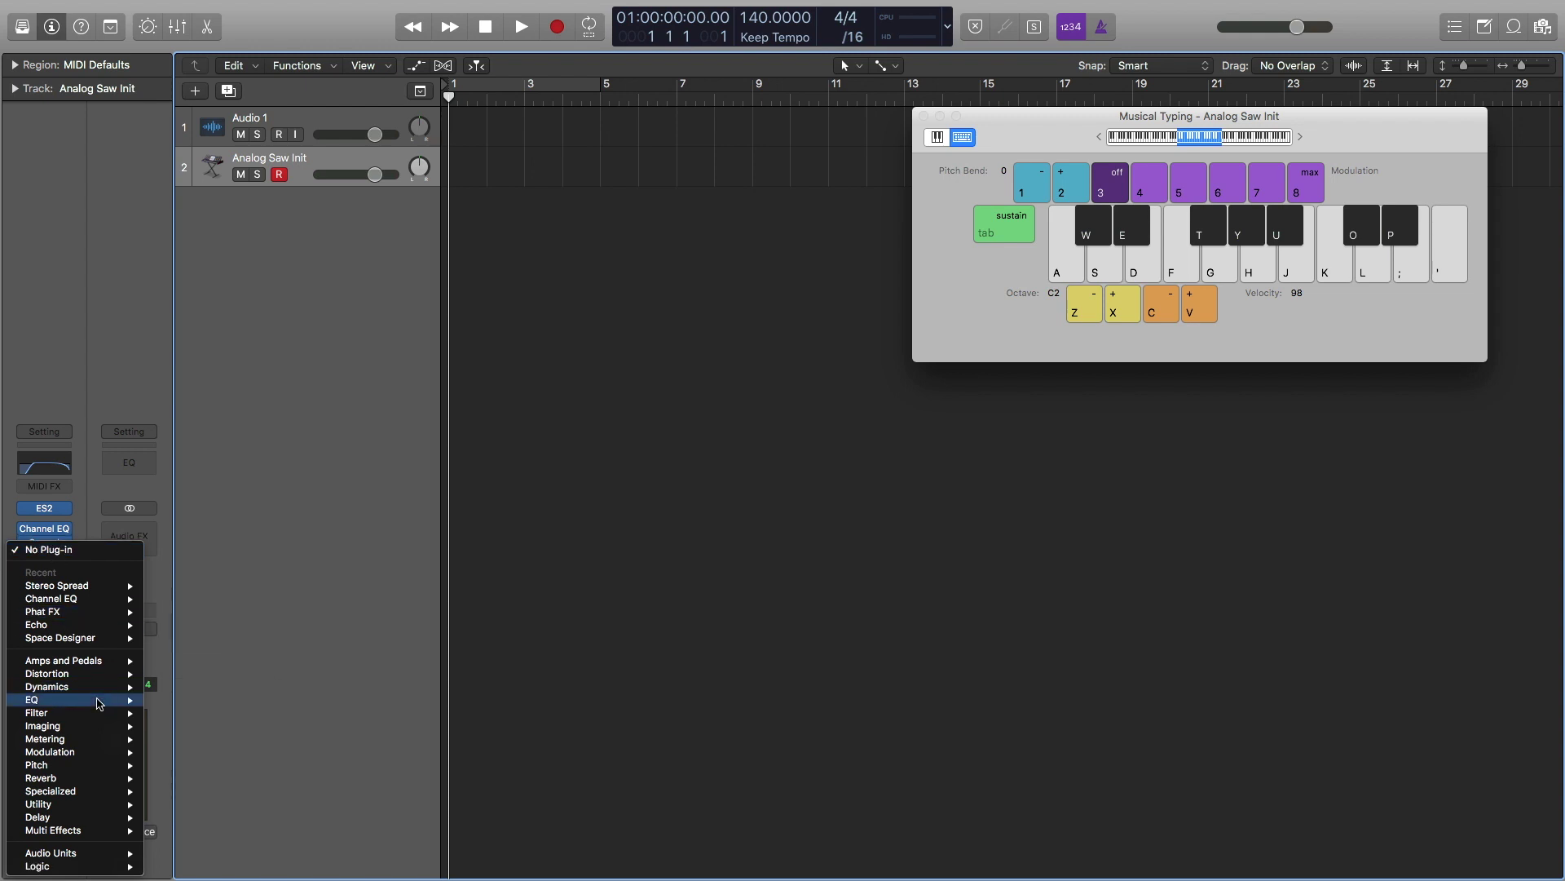
{"action": "mouse_move", "coordinate": [104, 739]}
{"action": "mouse_move", "coordinate": [75, 783]}
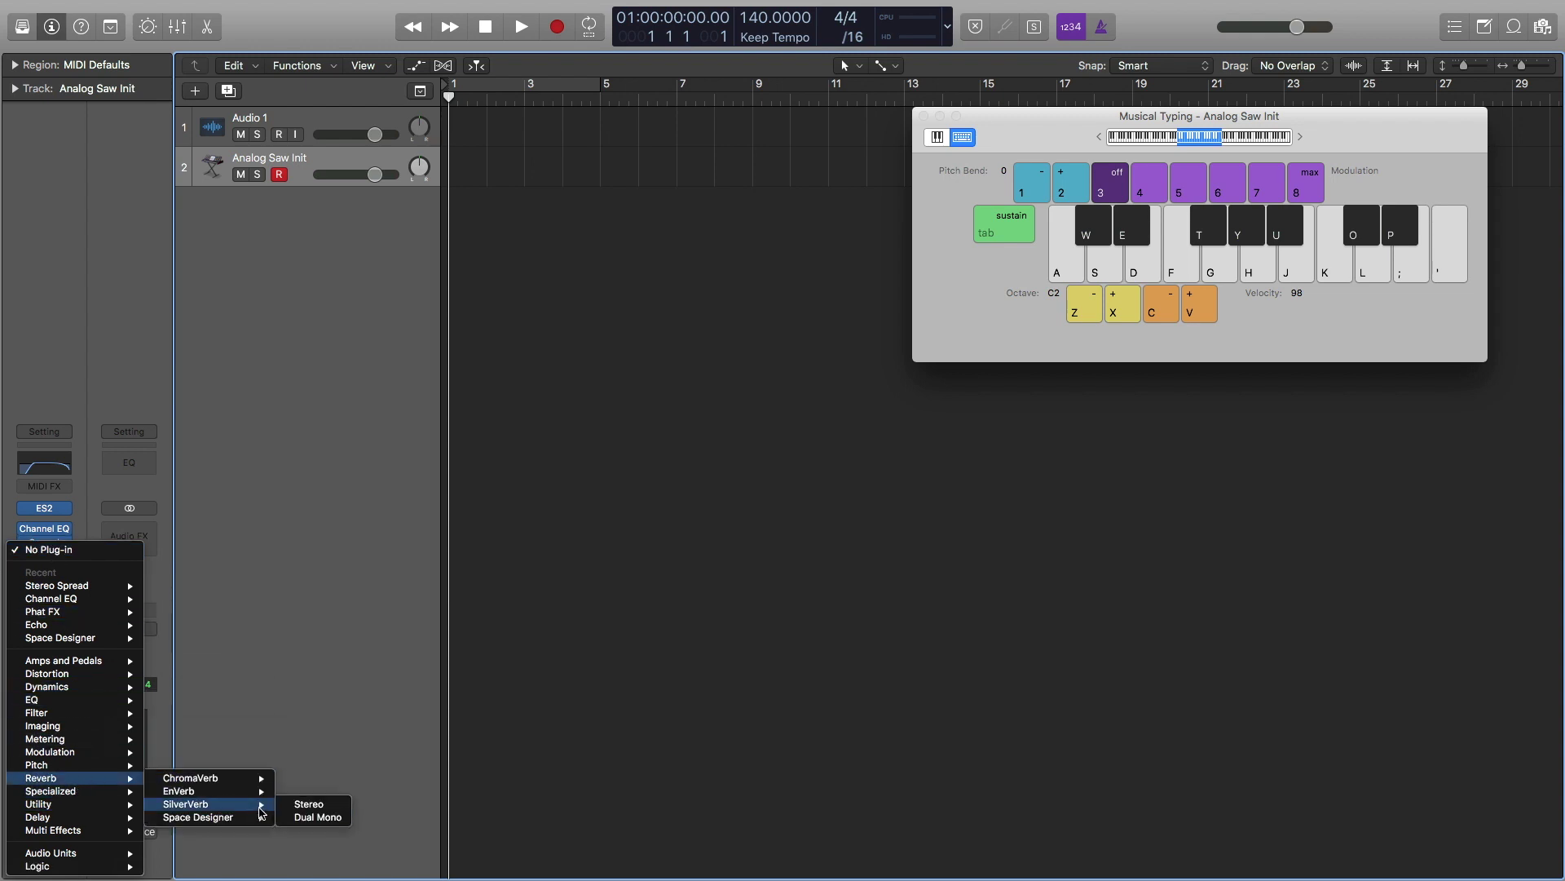
{"action": "mouse_move", "coordinate": [240, 821]}
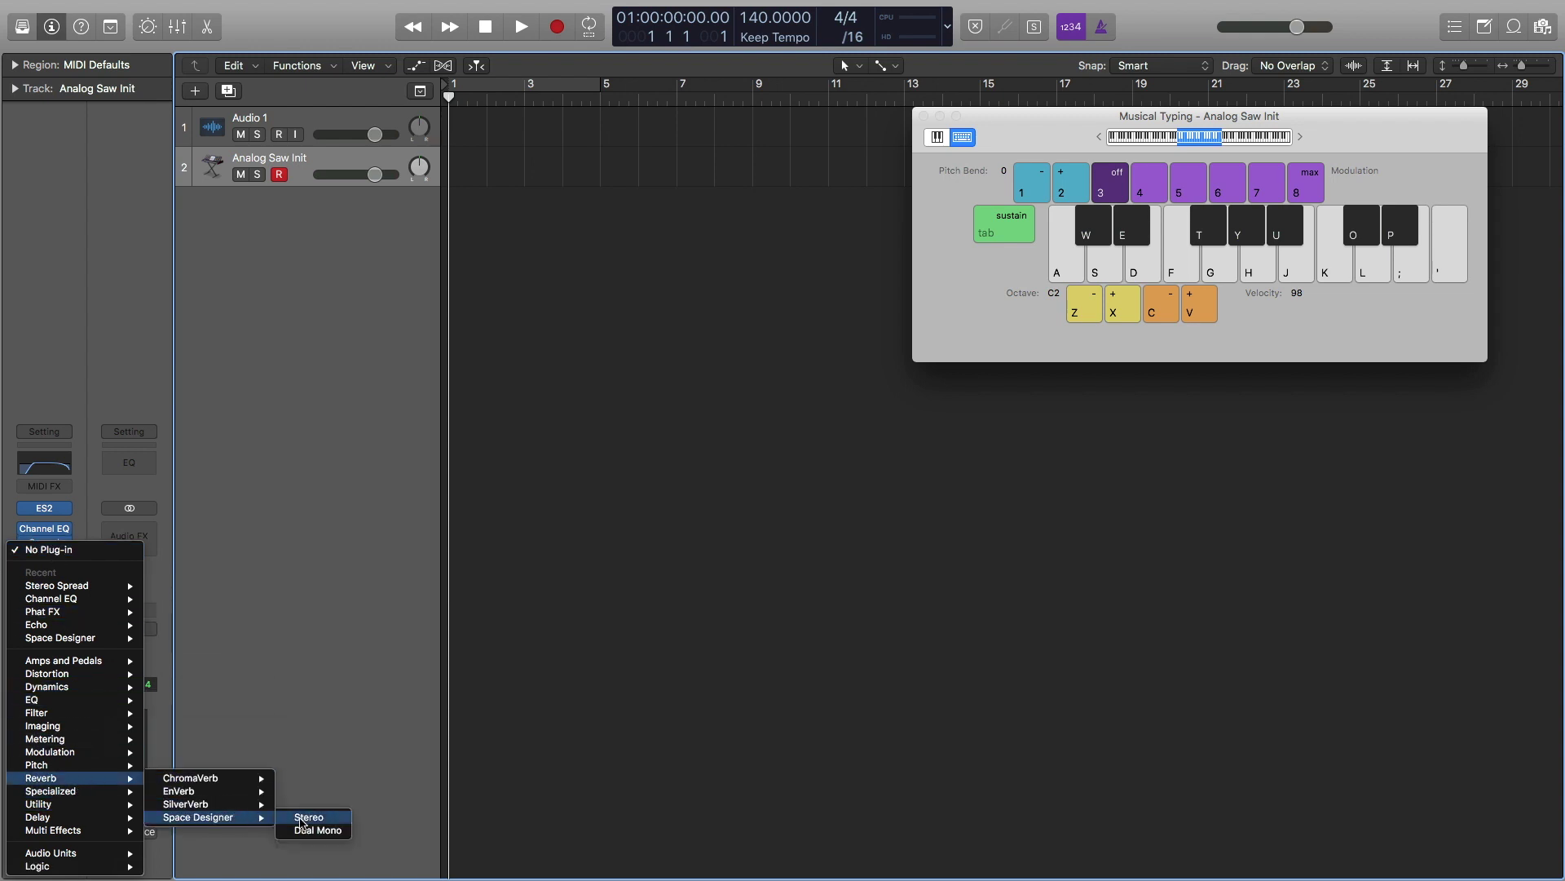
{"action": "left_click", "coordinate": [302, 818]}
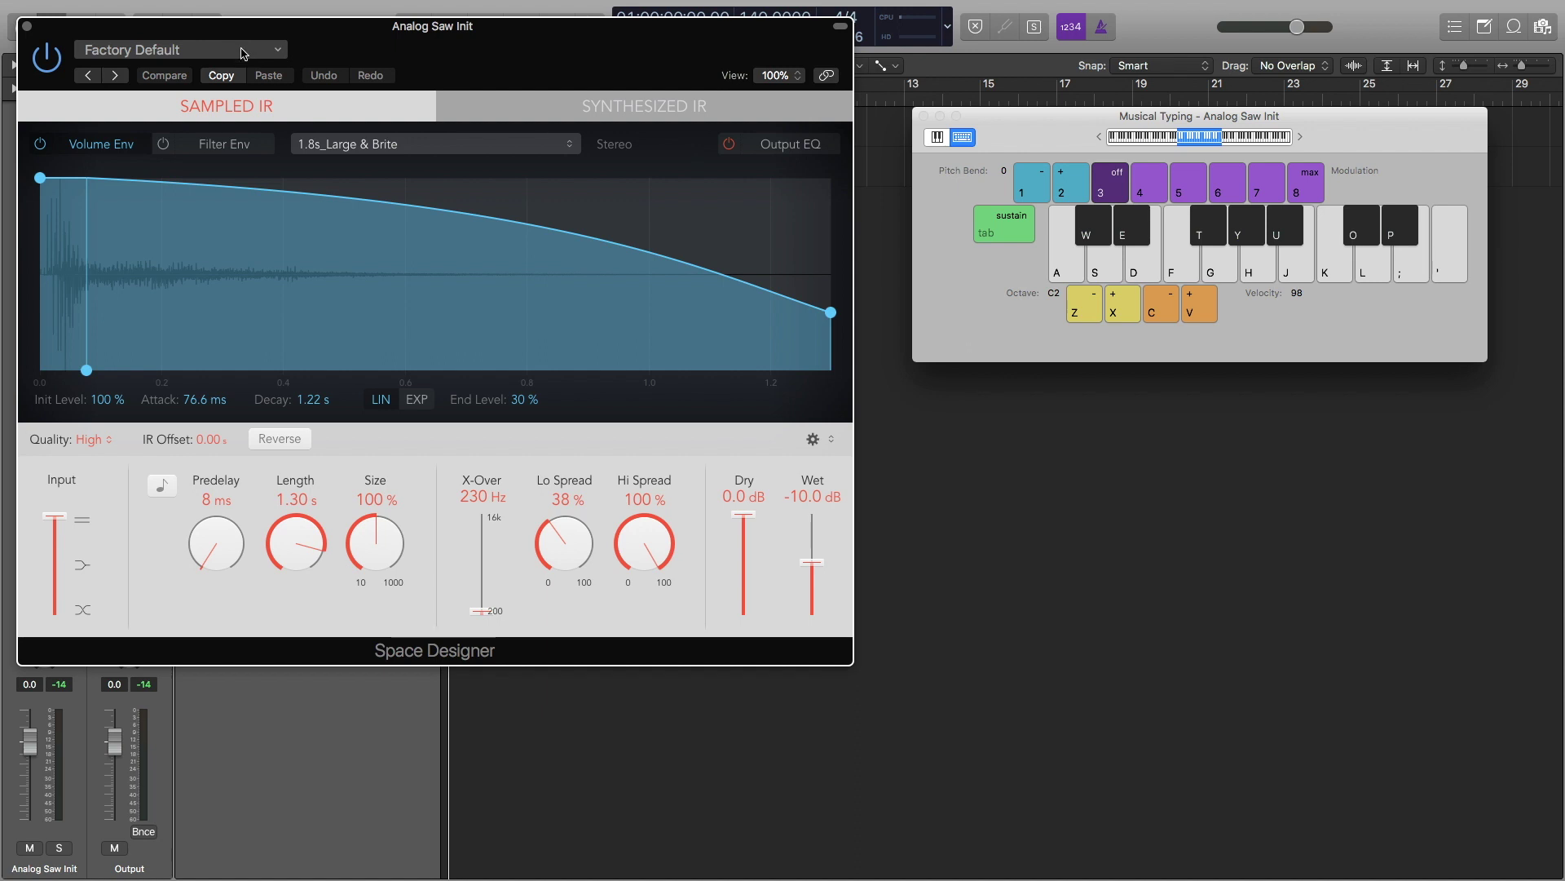
- Load the Large Spaces > Halls > 03.1s Bright Hall preset in Space Designer
{"action": "left_click", "coordinate": [245, 54]}
{"action": "mouse_move", "coordinate": [174, 384]}
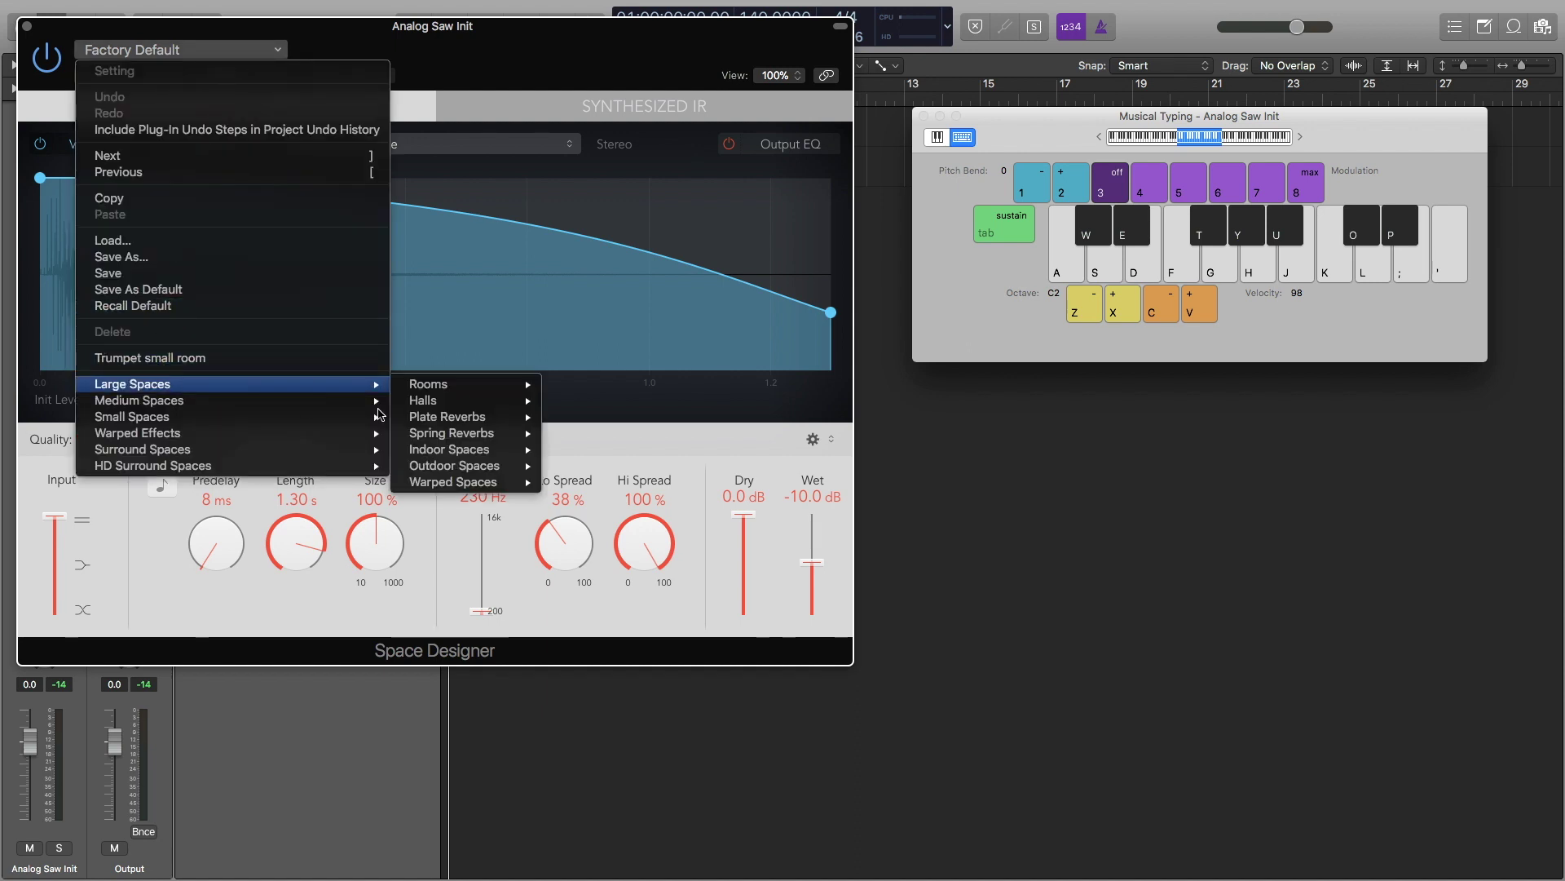
{"action": "mouse_move", "coordinate": [455, 393]}
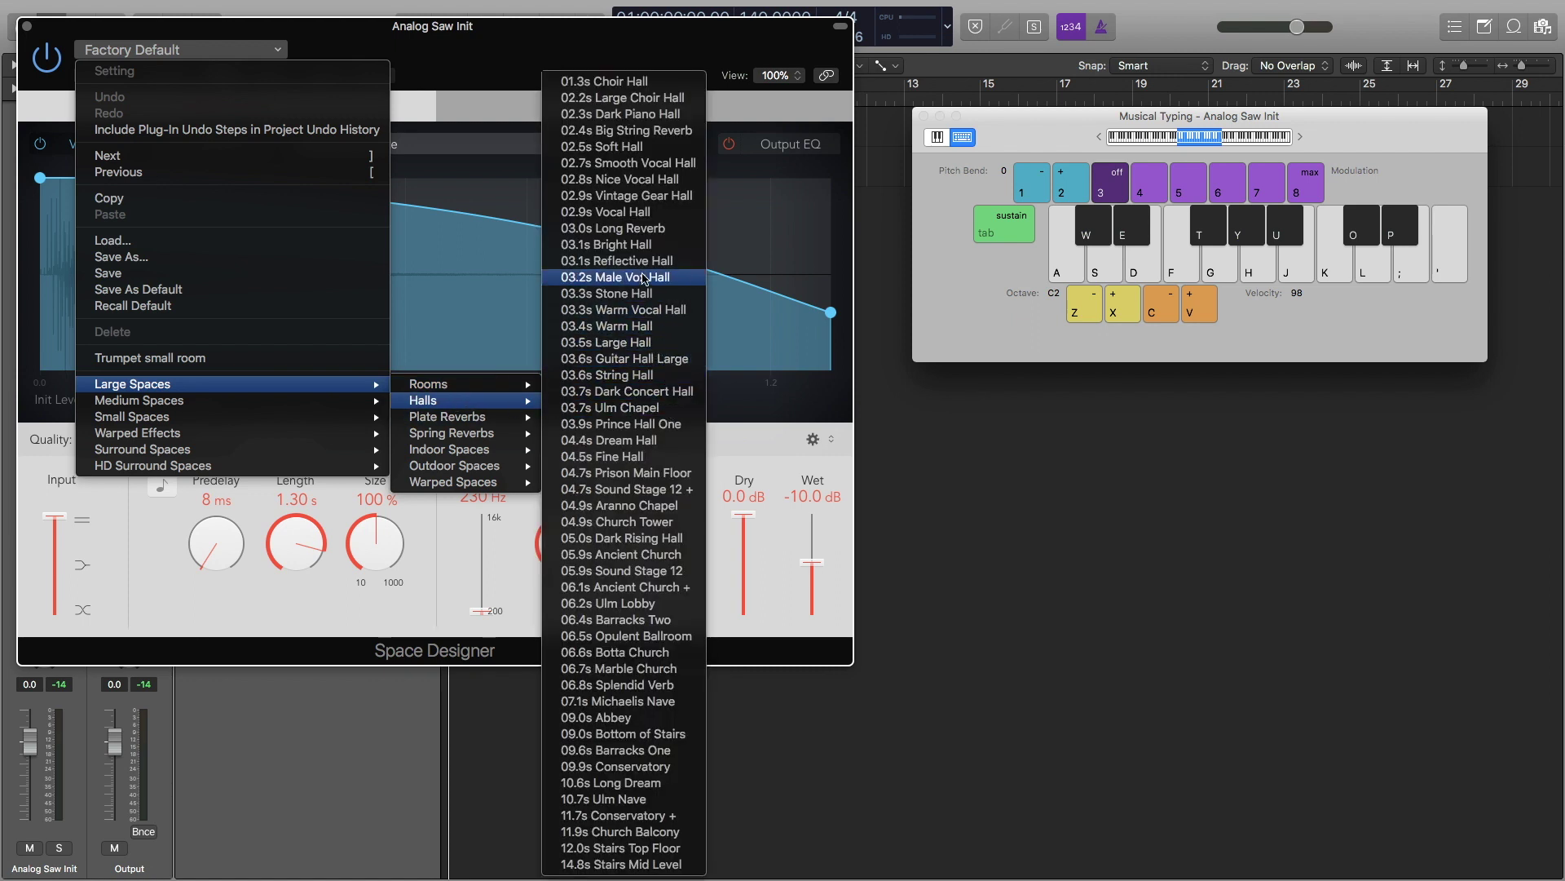
{"action": "left_click", "coordinate": [634, 245]}
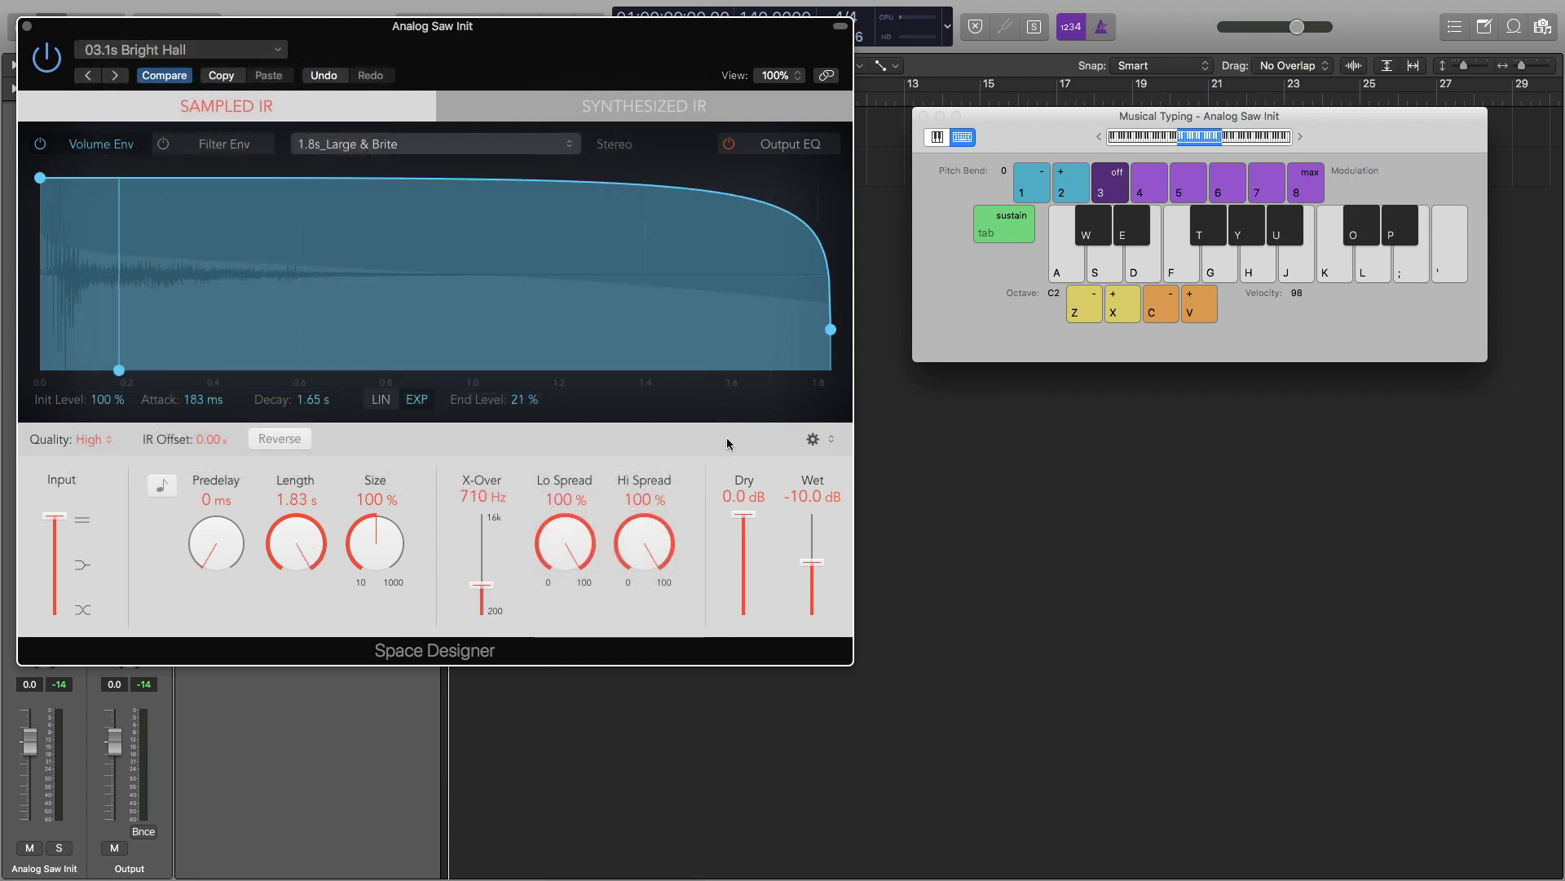
- Lower the Wet level to -17.5 dB, test with F notes, and close Space Designer
{"action": "left_click_drag", "start_coordinate": [814, 563], "coordinate": [815, 578]}
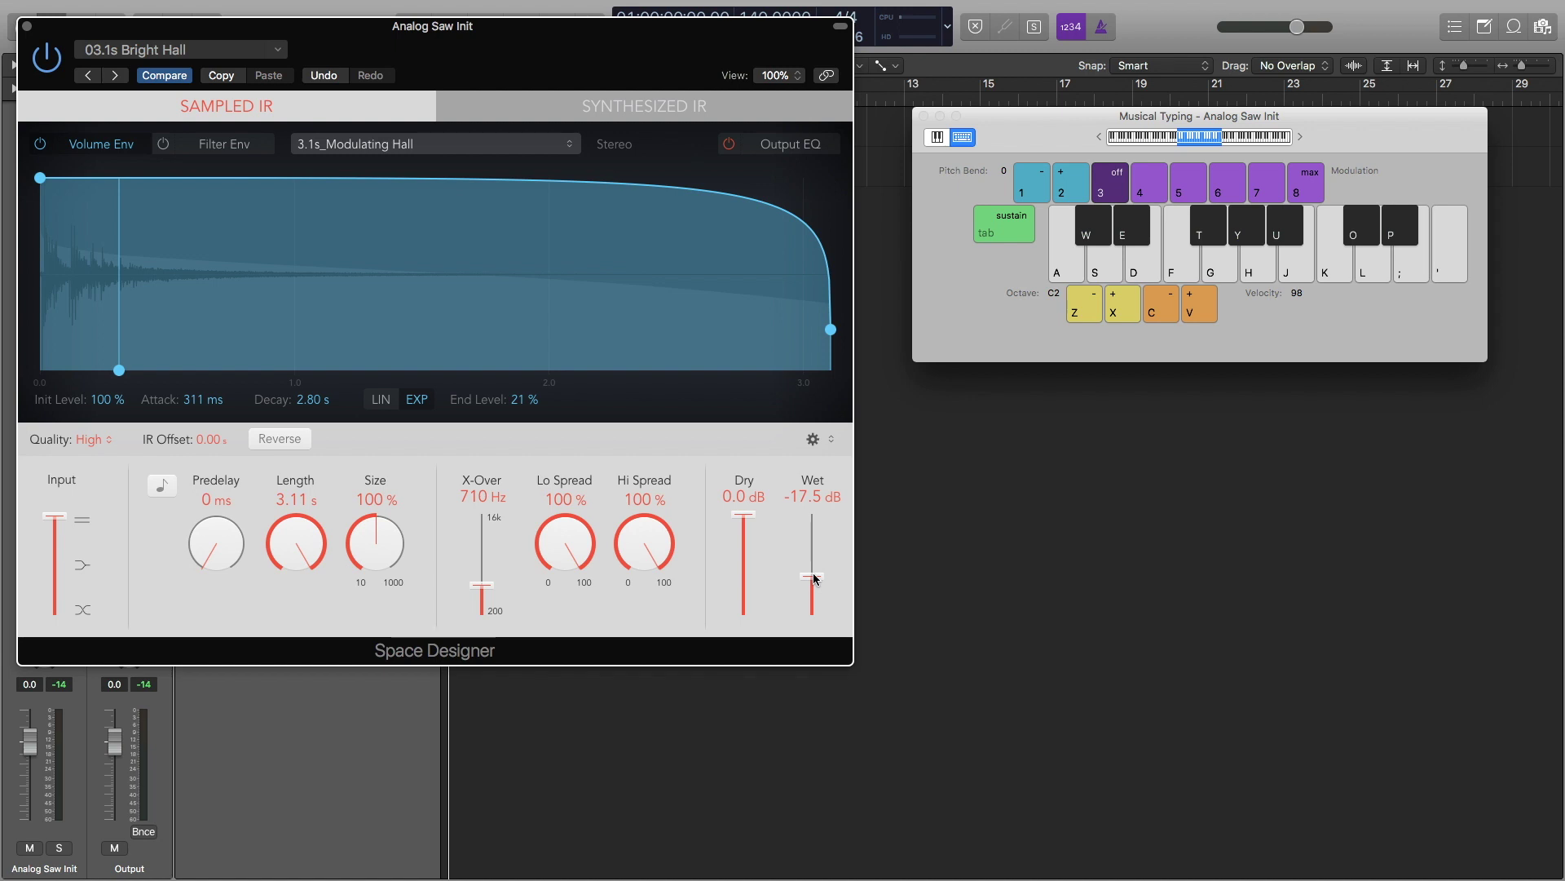
{"action": "key", "text": "f"}
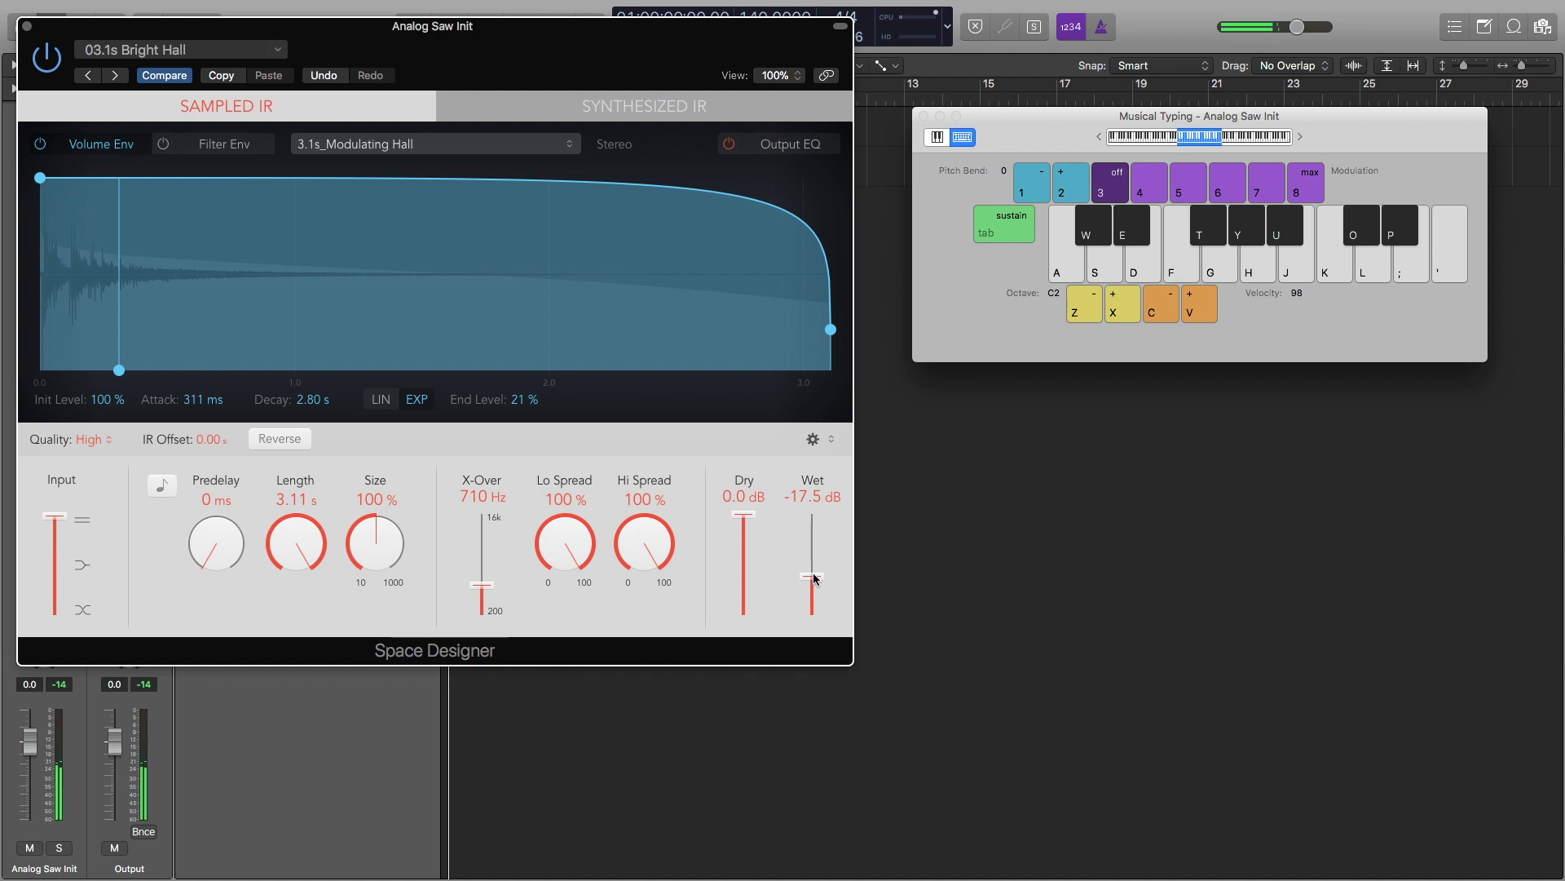
{"action": "key", "text": "f"}
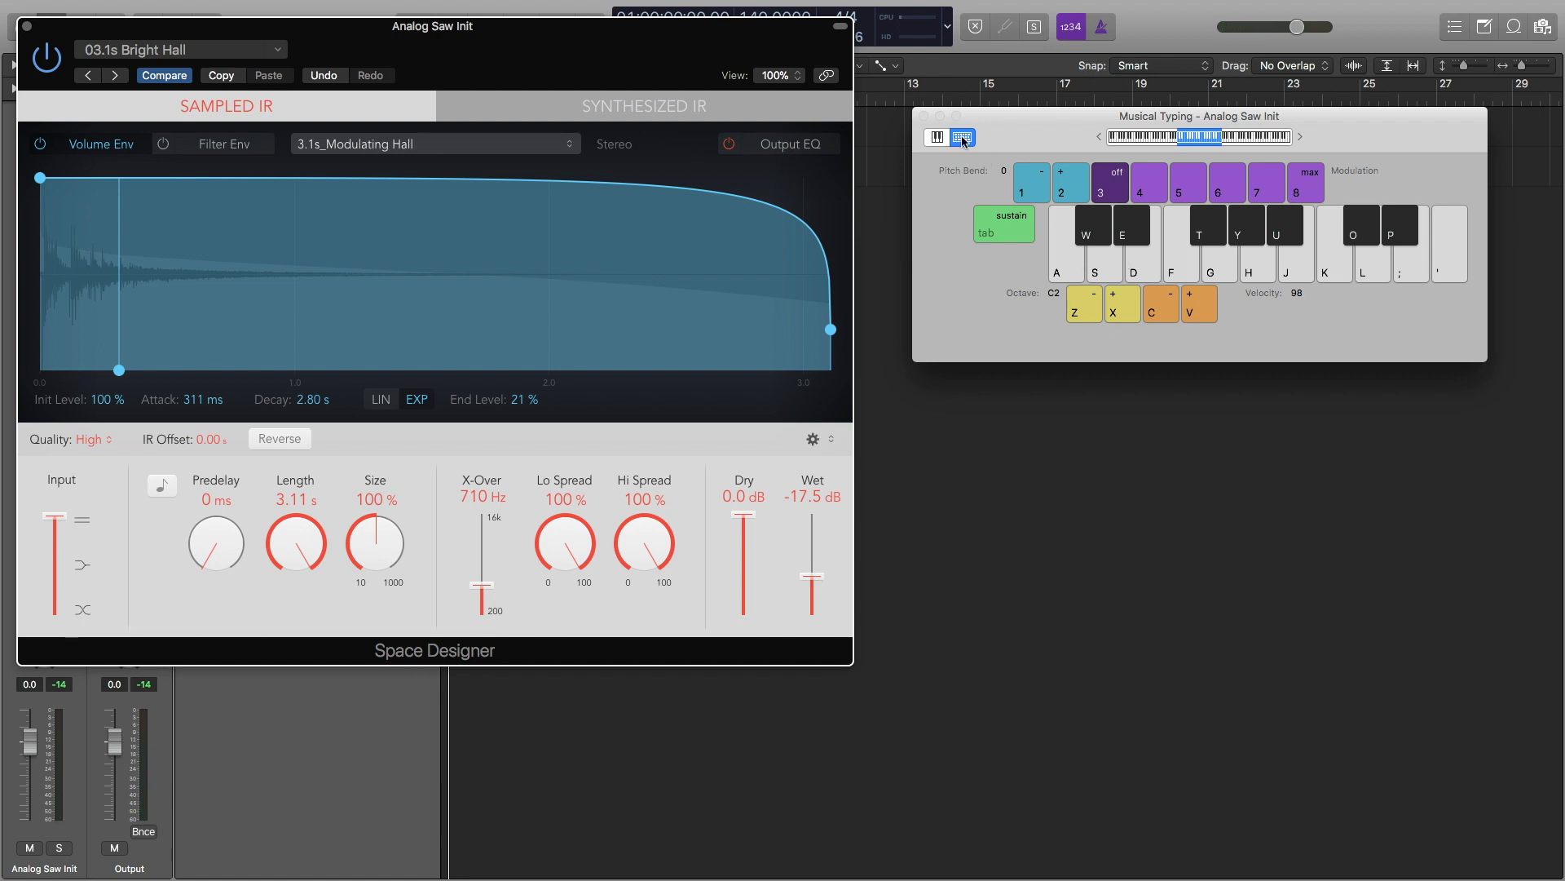
{"action": "left_click", "coordinate": [27, 29]}
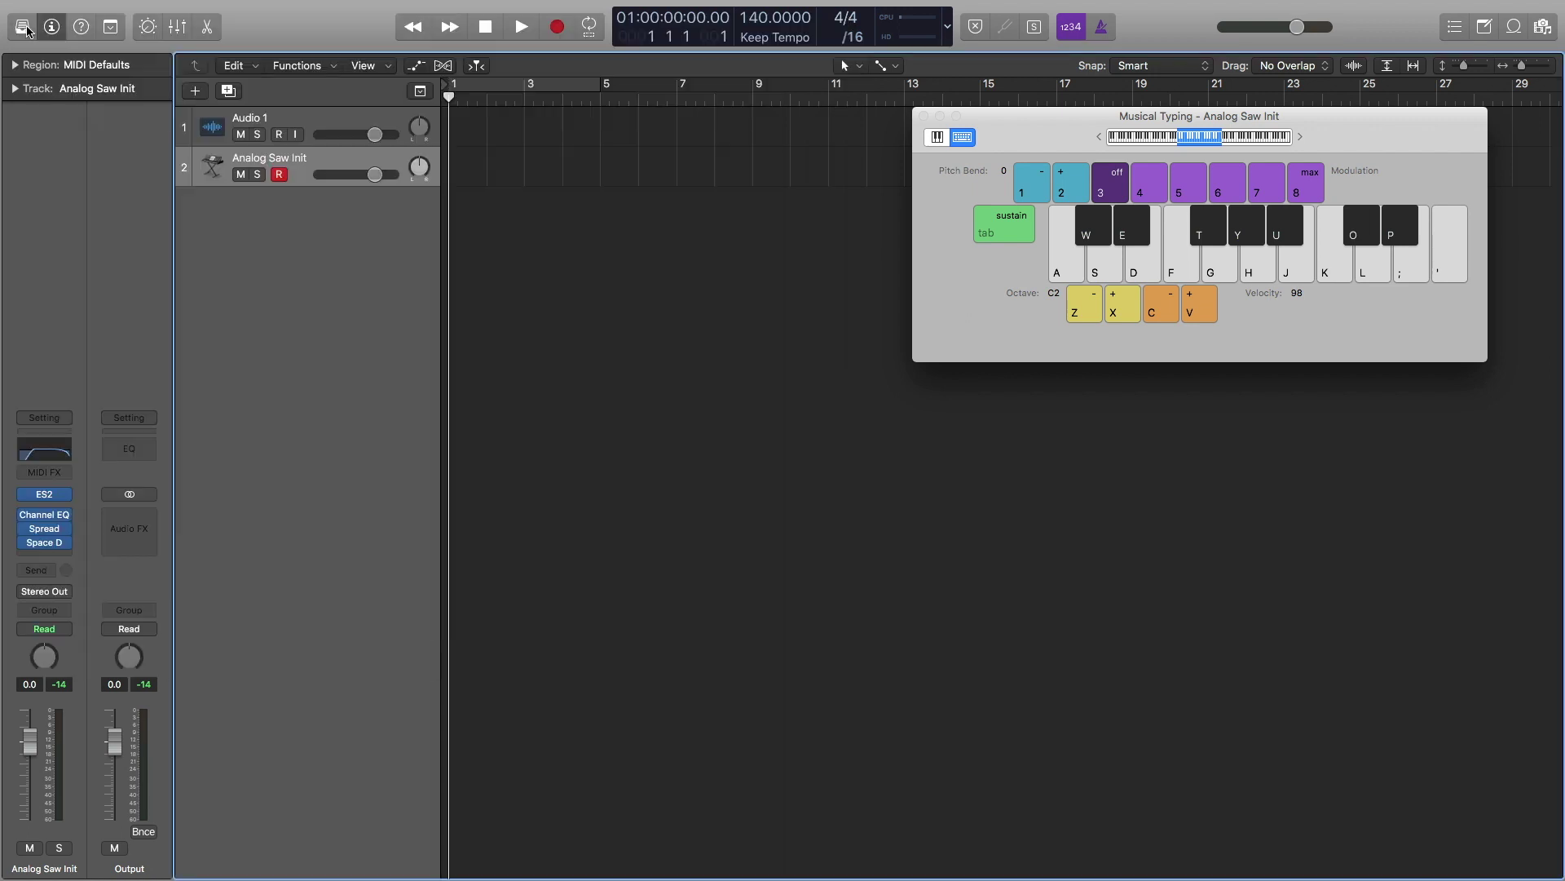
- Close Musical Typing and create an empty MIDI region spanning bar 1 to bar 9
{"action": "left_click", "coordinate": [923, 118]}
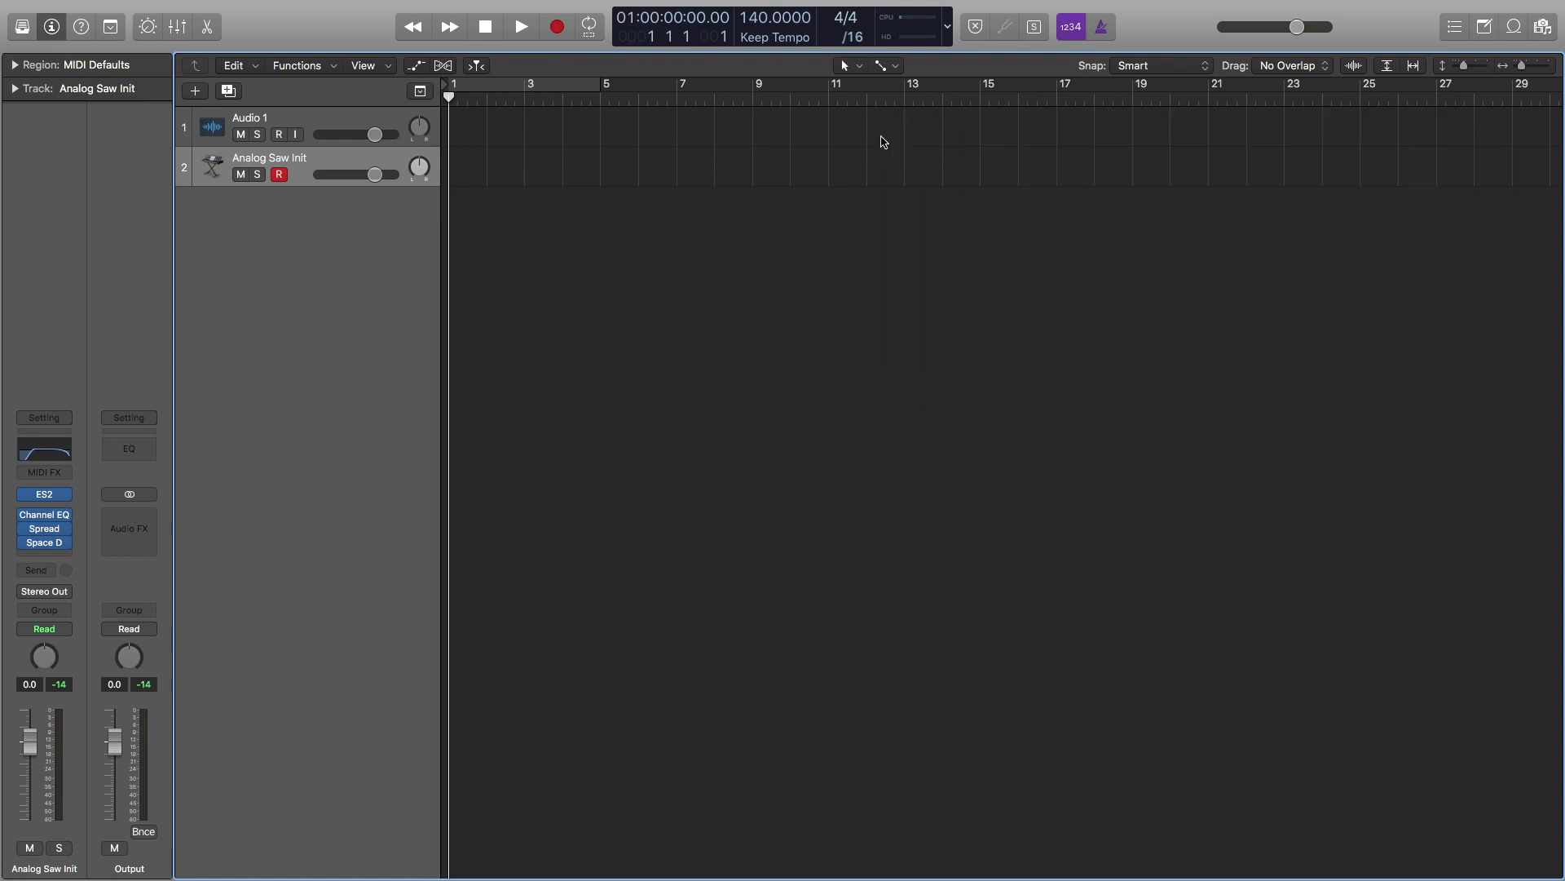
{"action": "right_click", "coordinate": [470, 174]}
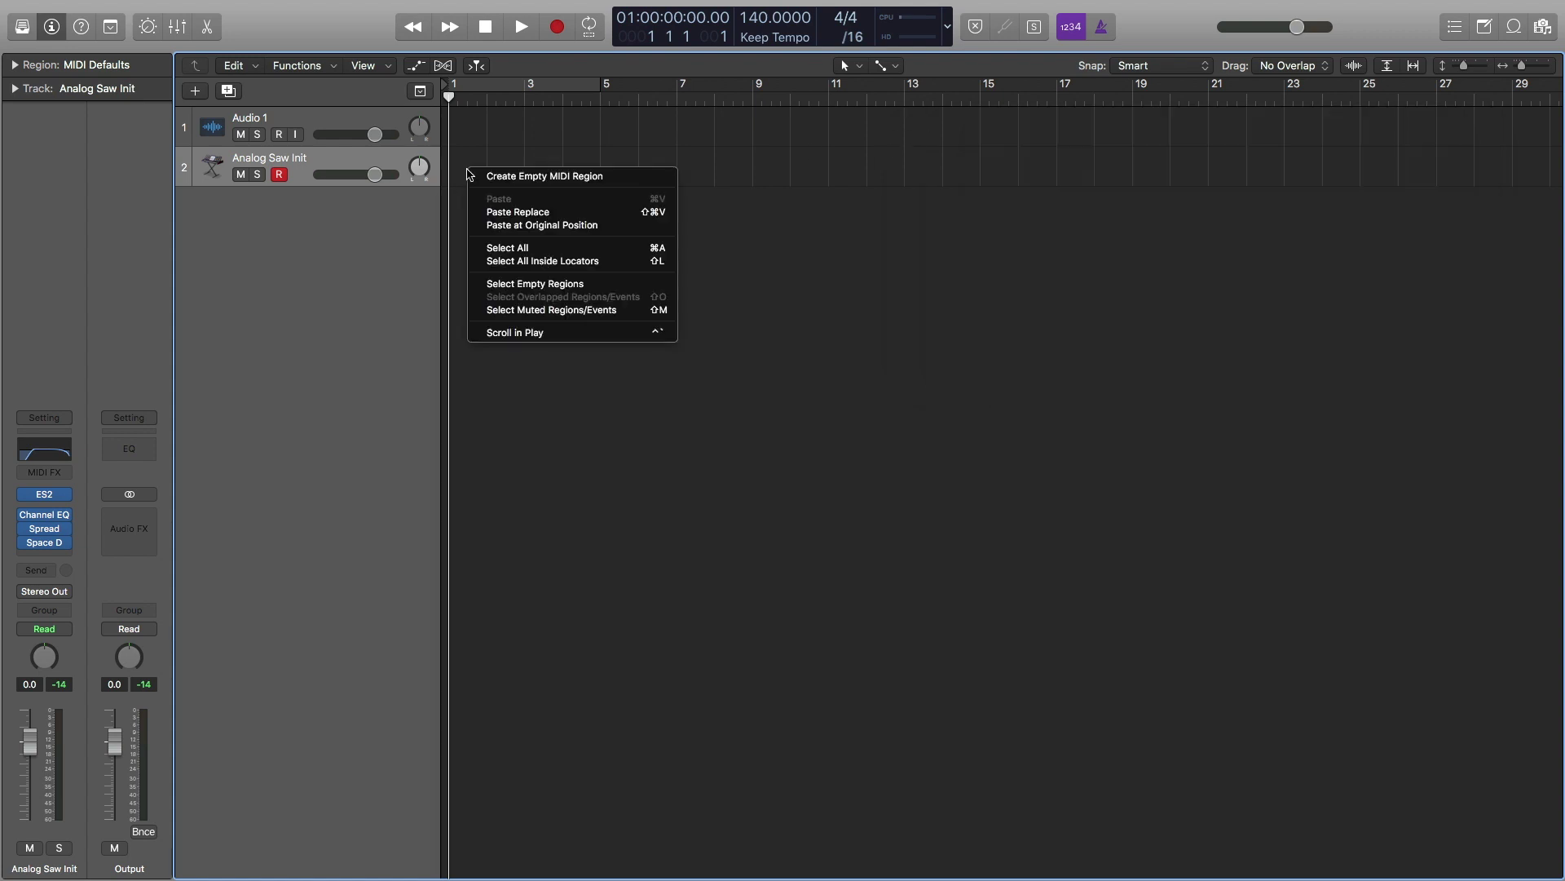
{"action": "left_click", "coordinate": [516, 177]}
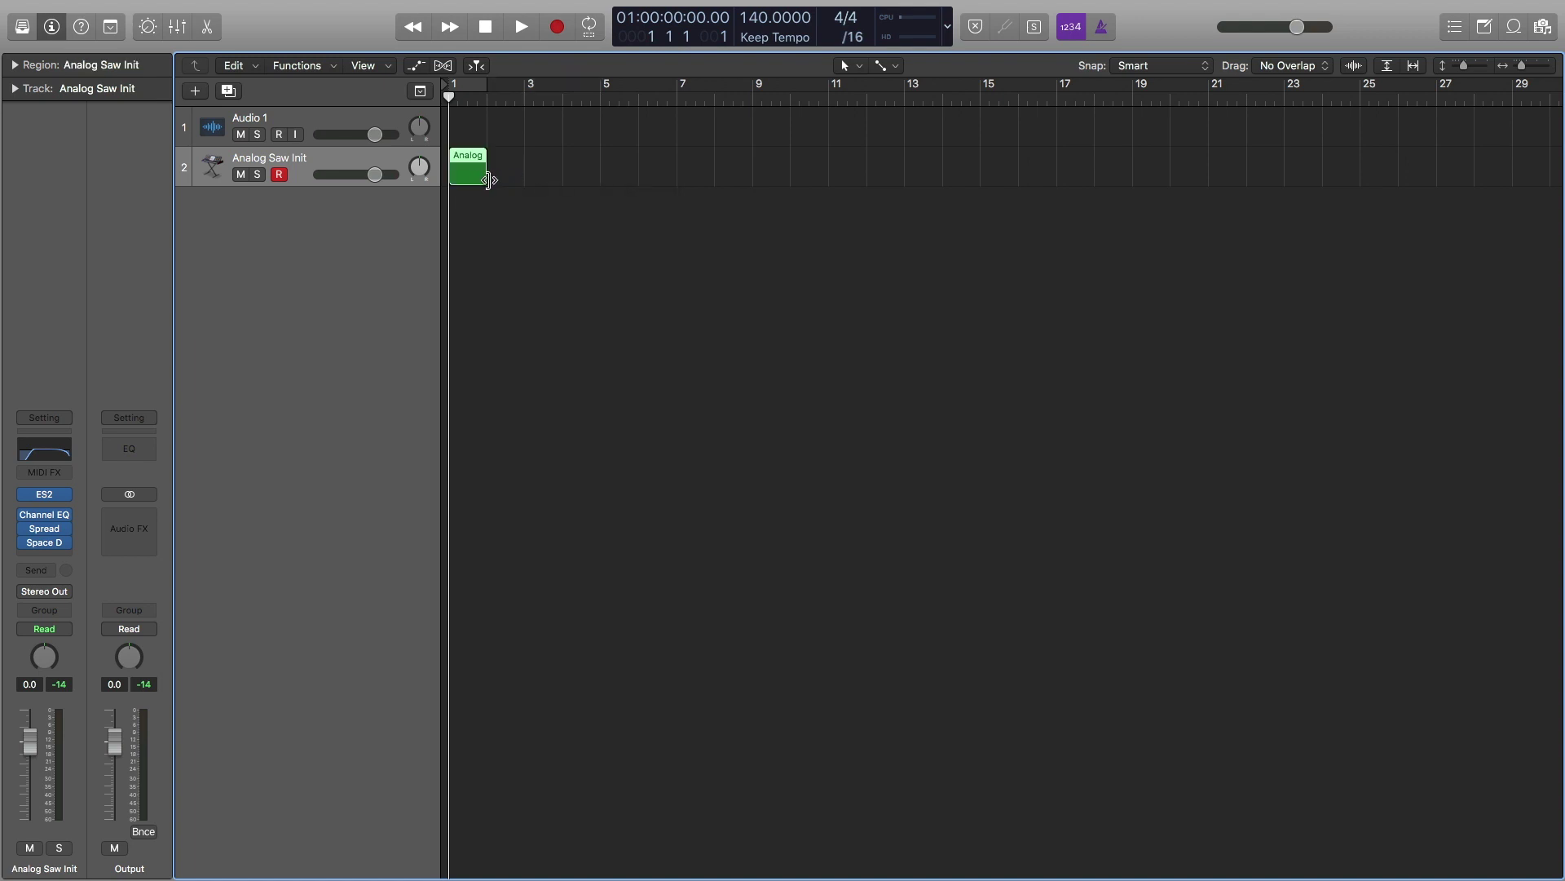
{"action": "left_click_drag", "start_coordinate": [487, 178], "coordinate": [746, 194]}
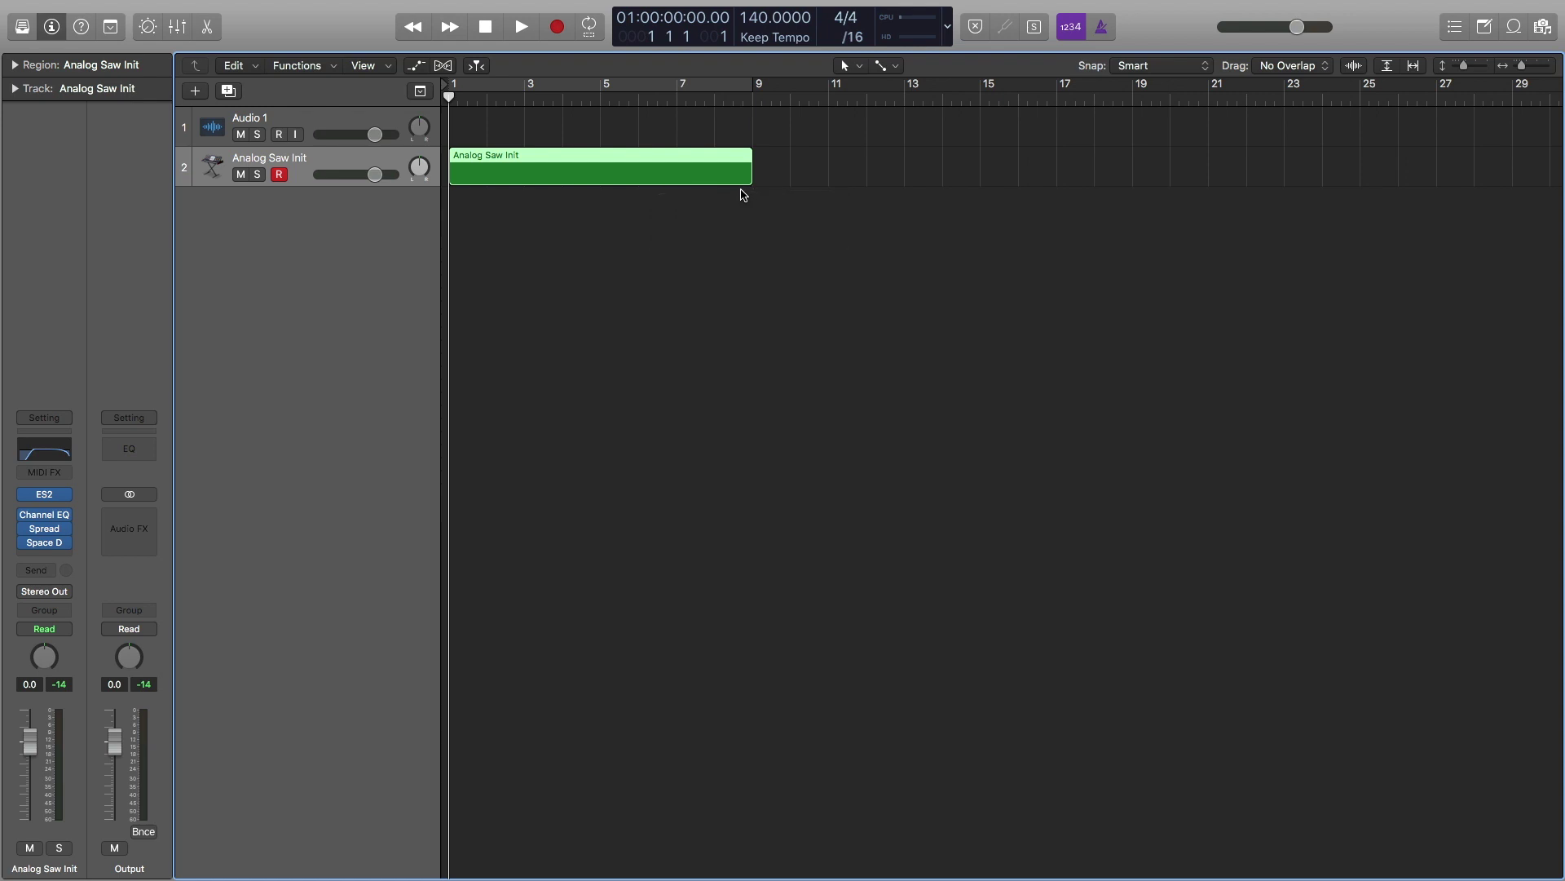
- In the Piano Roll, add an A#2 note at bar 1 and stretch it to nearly bar 9
{"action": "double_click", "coordinate": [593, 180]}
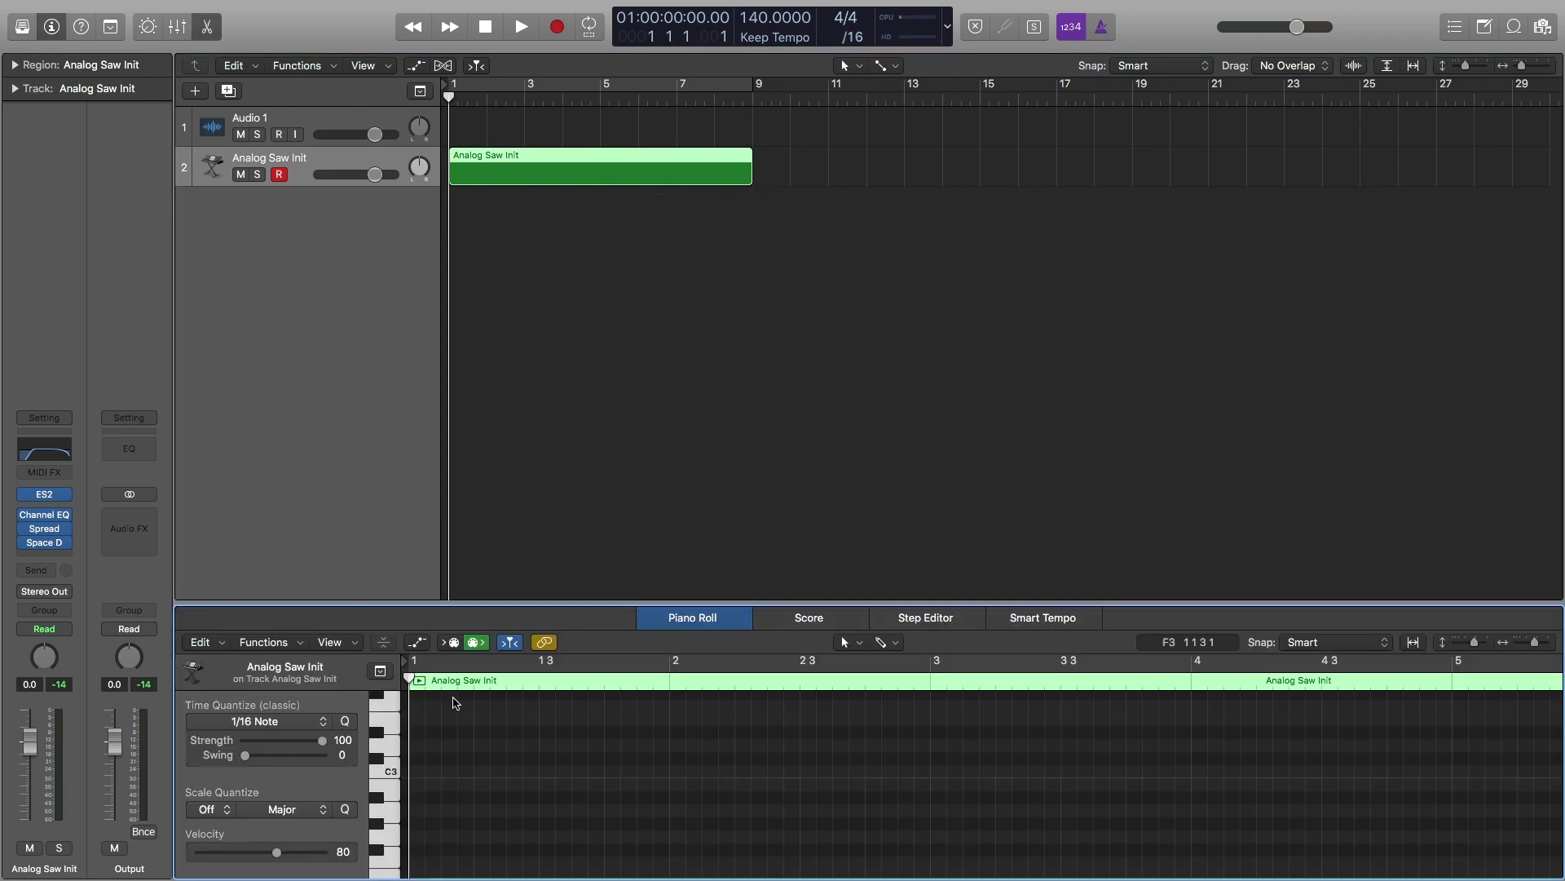
{"action": "left_click_drag", "start_coordinate": [552, 604], "coordinate": [553, 396]}
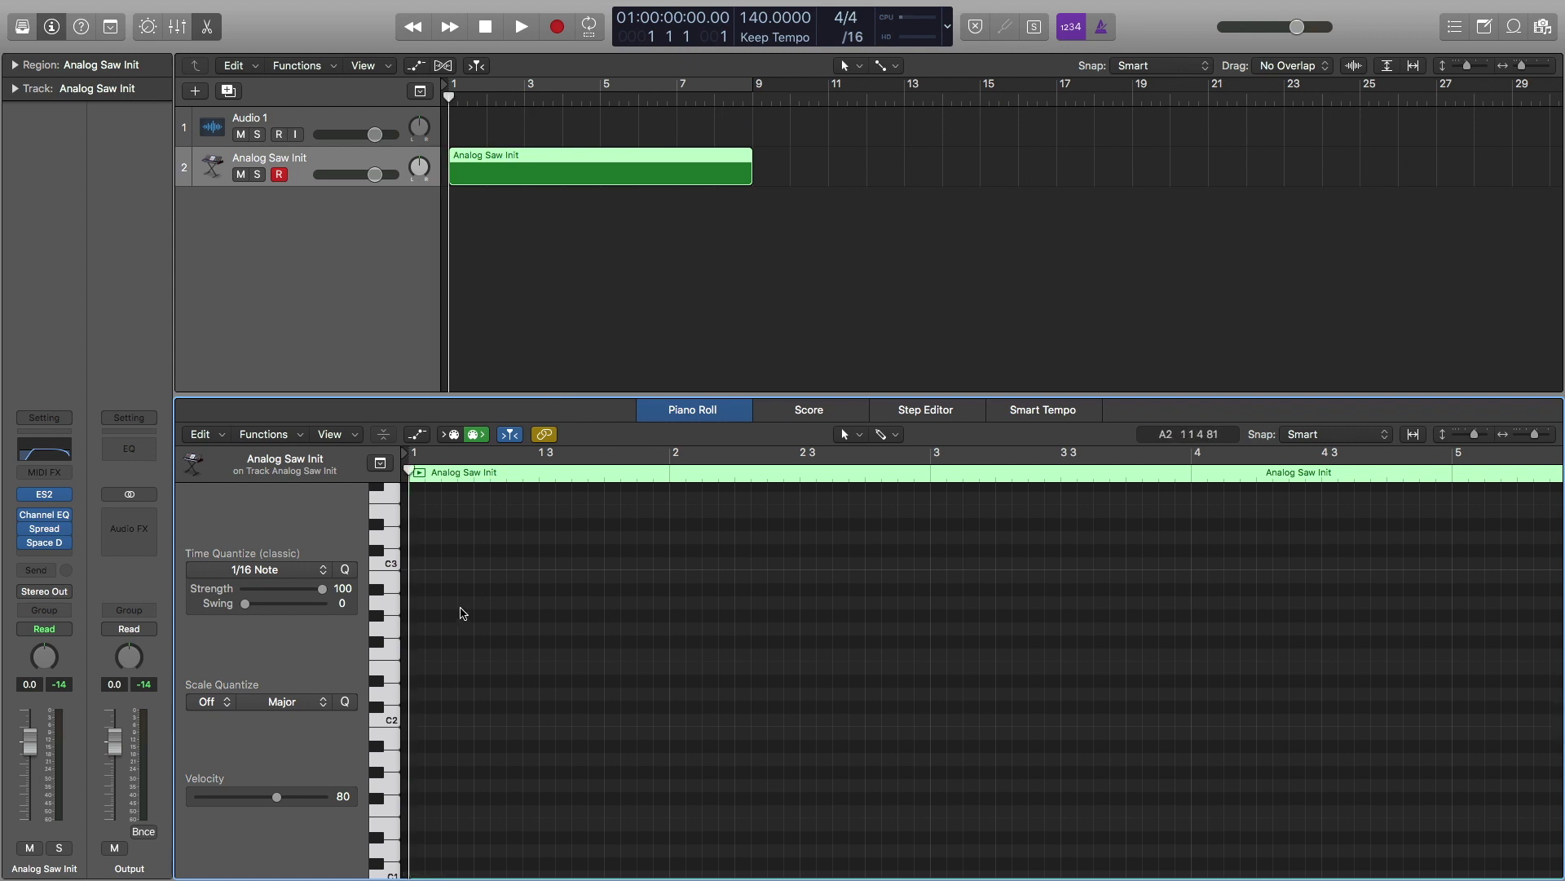
{"action": "left_click", "coordinate": [416, 590], "text": "super"}
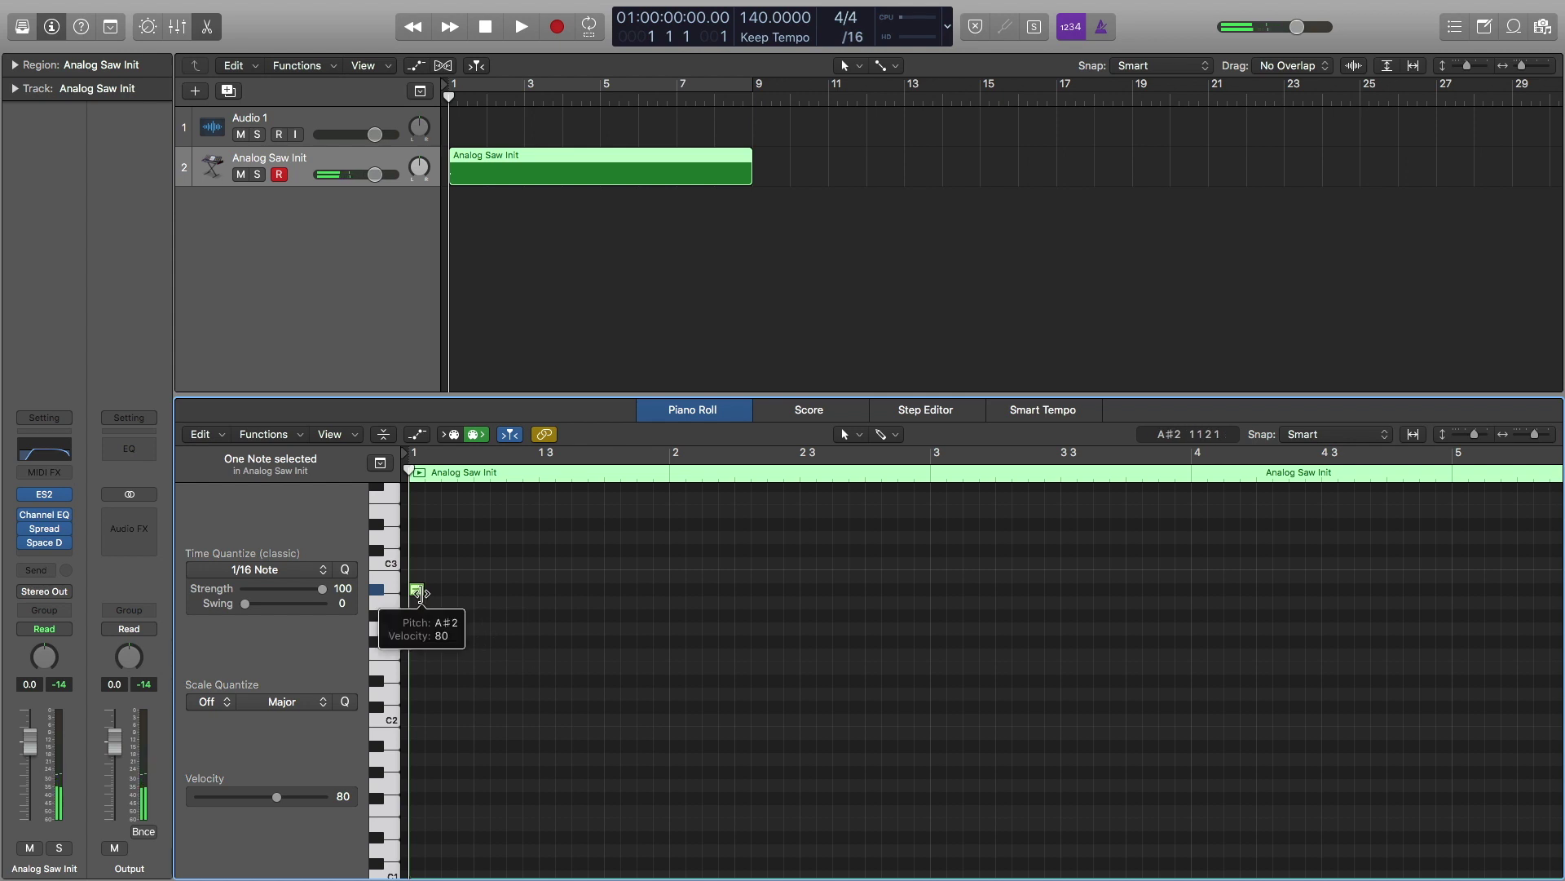
{"action": "key", "text": "super+Left"}
{"action": "key", "text": "super+Left"}
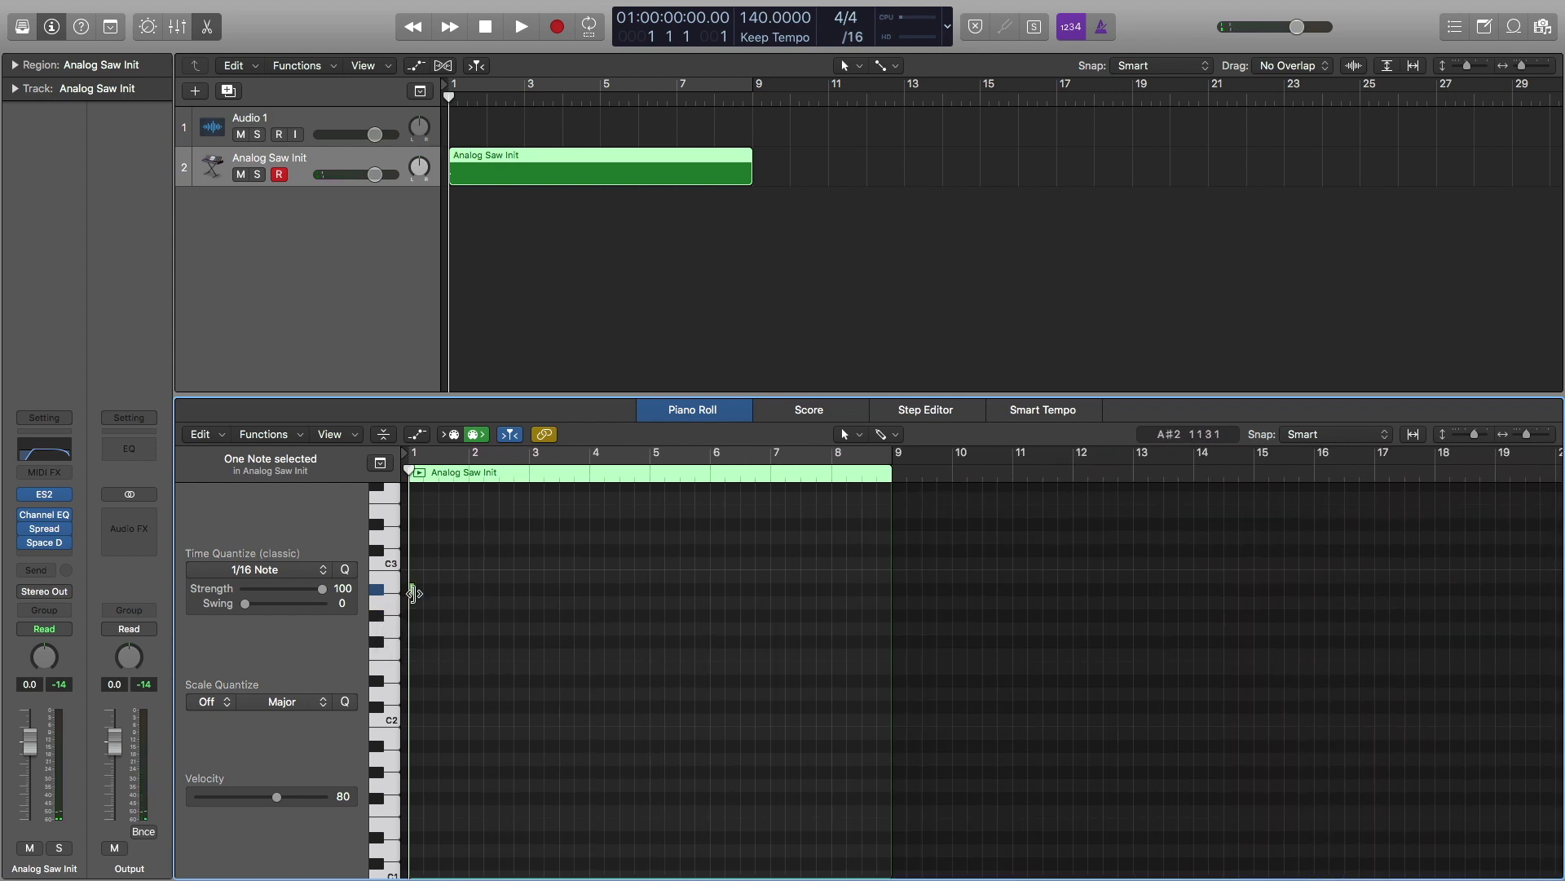
{"action": "left_click_drag", "start_coordinate": [412, 589], "coordinate": [891, 607]}
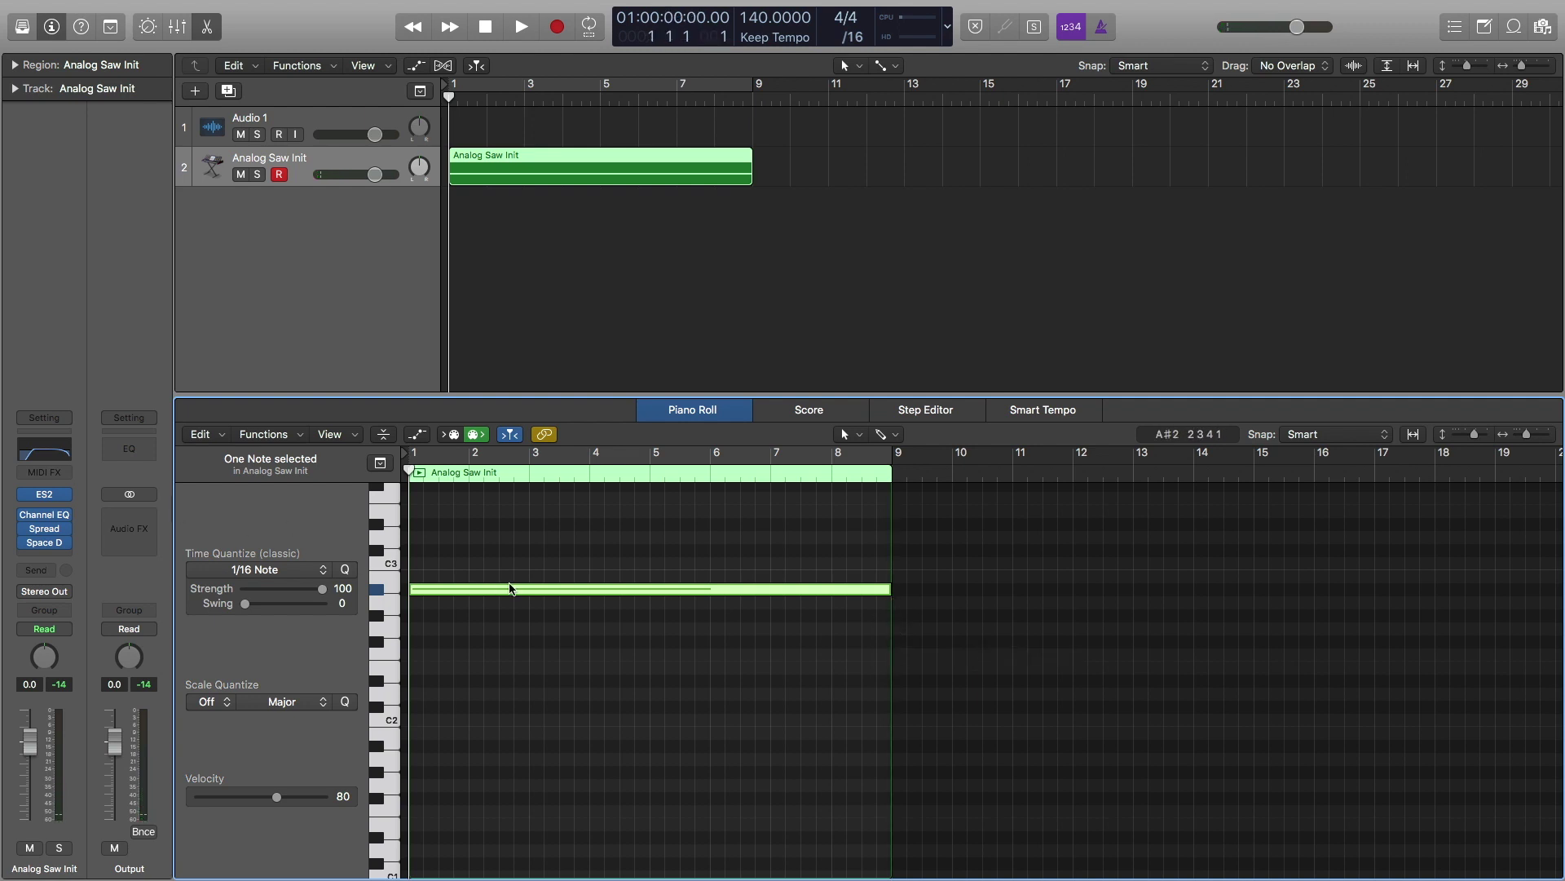
{"action": "mouse_move", "coordinate": [510, 587]}
- Show the track automation lanes with A and close the Piano Roll with E
{"action": "key", "text": "a"}
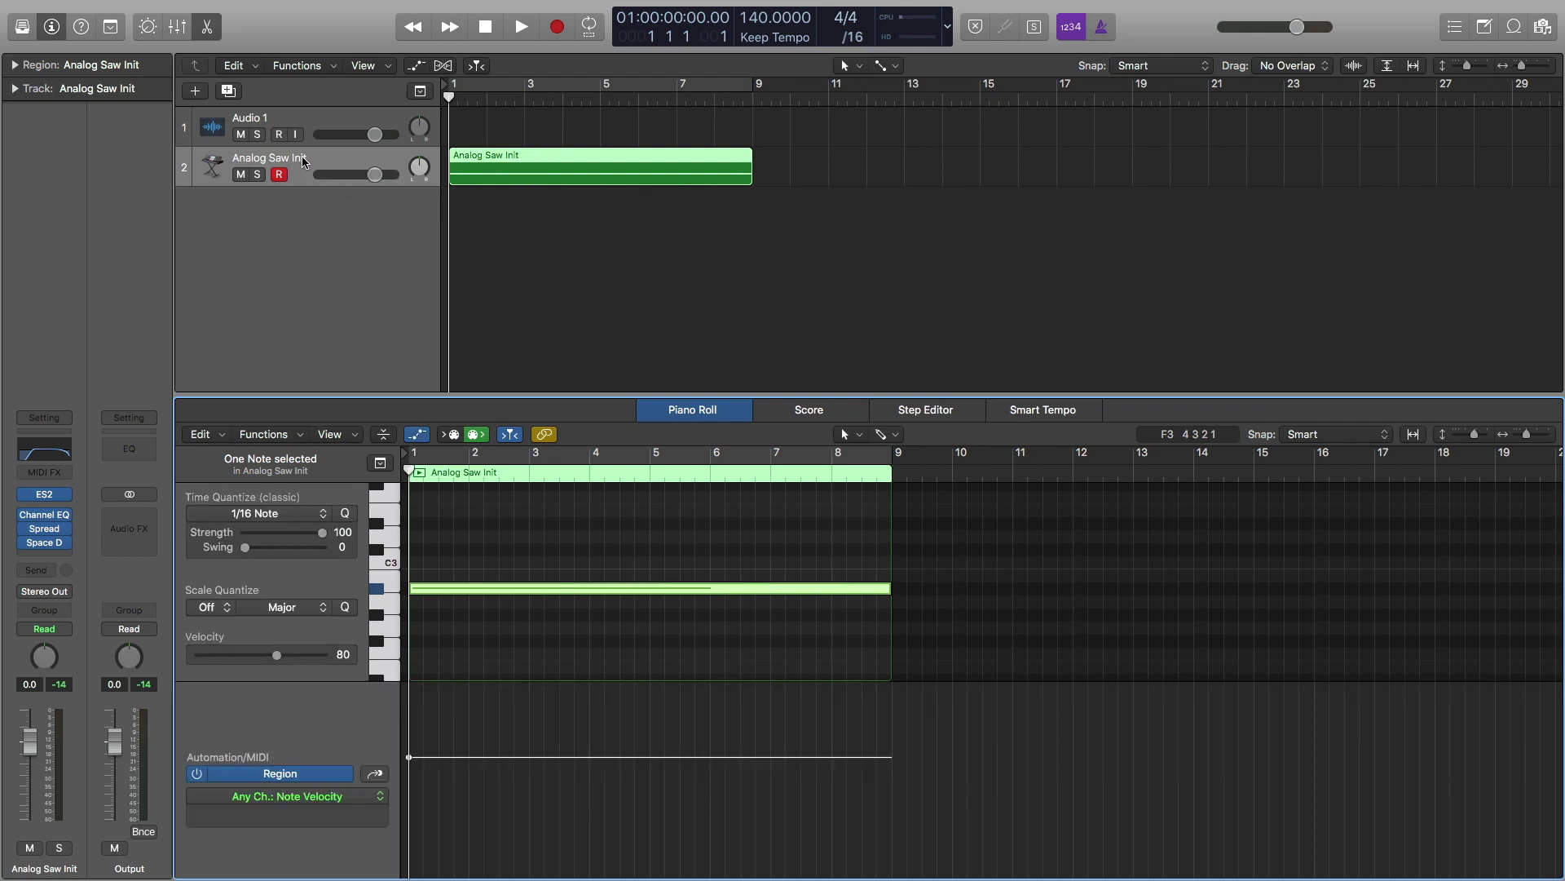
{"action": "key", "text": "a"}
{"action": "left_click", "coordinate": [346, 370]}
{"action": "key", "text": "a"}
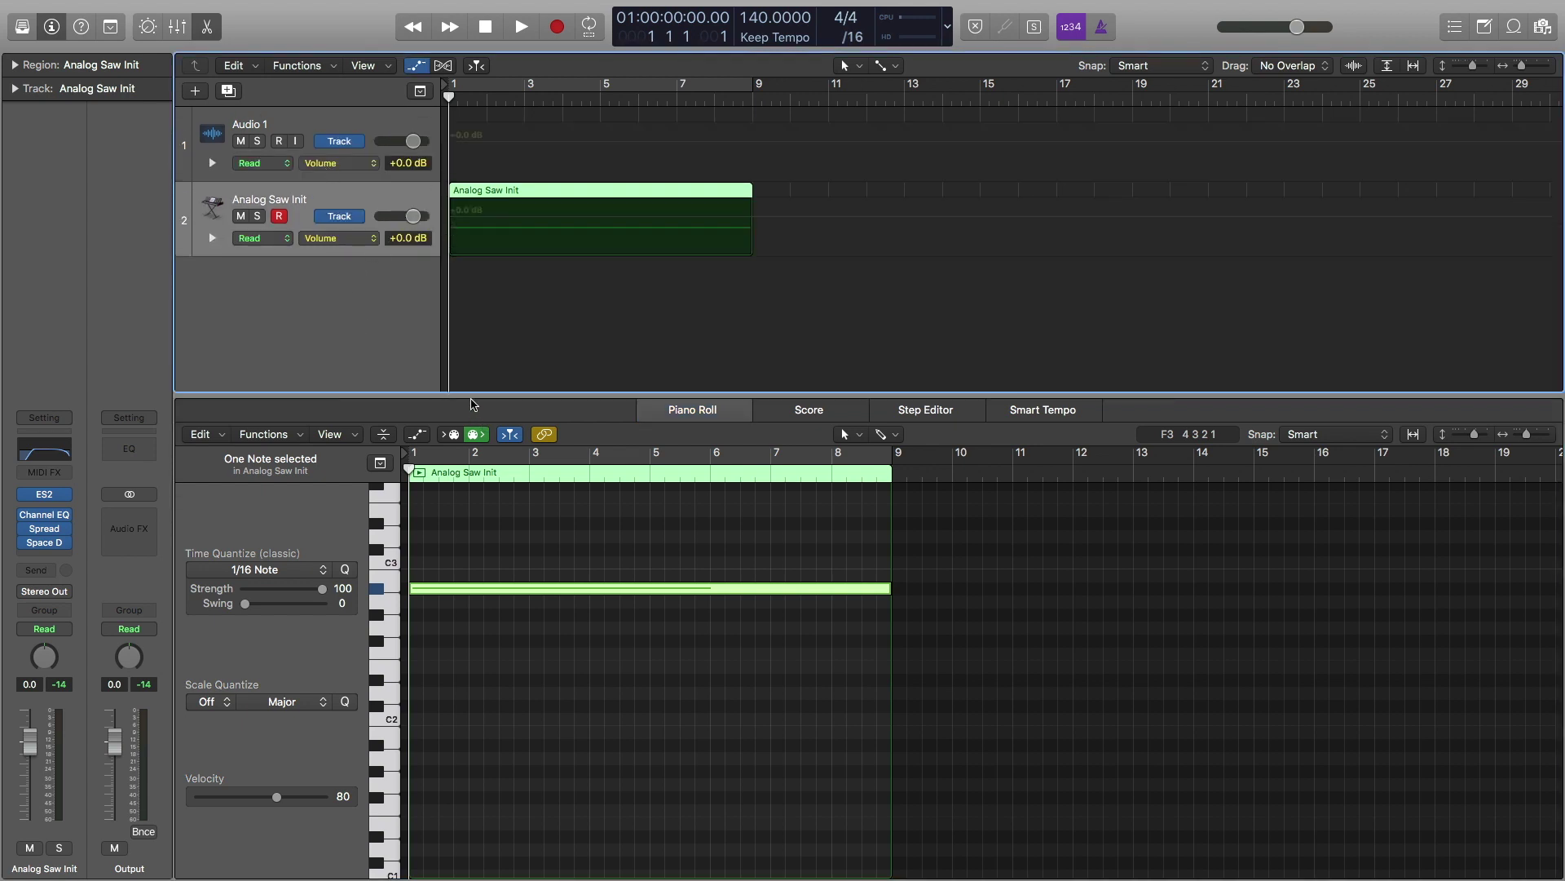
{"action": "key", "text": "e"}
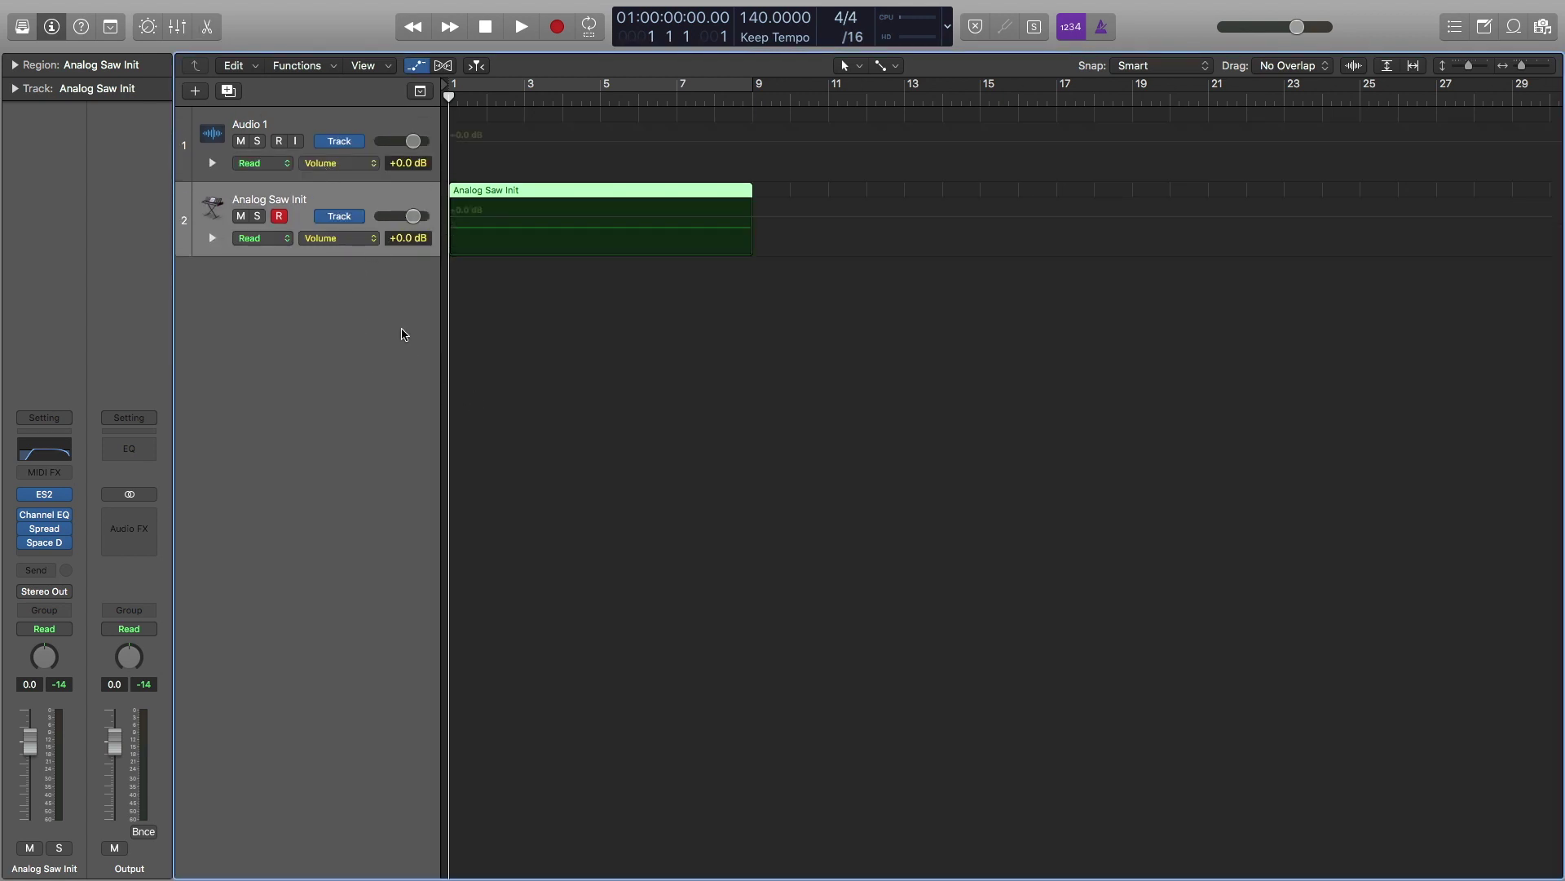
- Set the automation lane parameter to 1 ES2 > Mix+Filter > LPF Cutoff
{"action": "left_click", "coordinate": [366, 240]}
{"action": "mouse_move", "coordinate": [402, 359]}
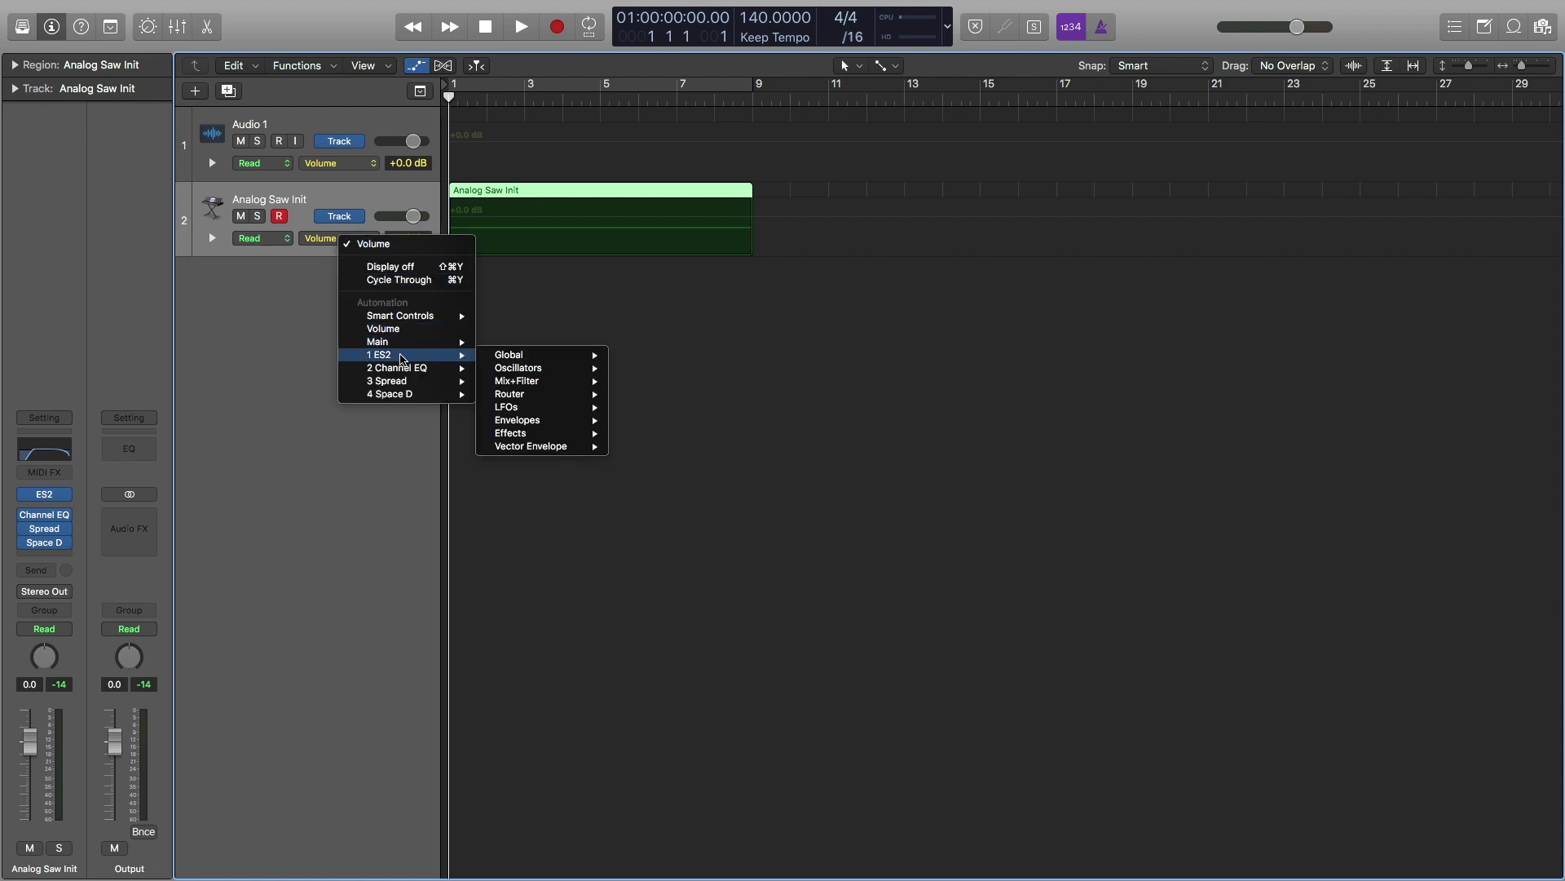
{"action": "mouse_move", "coordinate": [538, 385]}
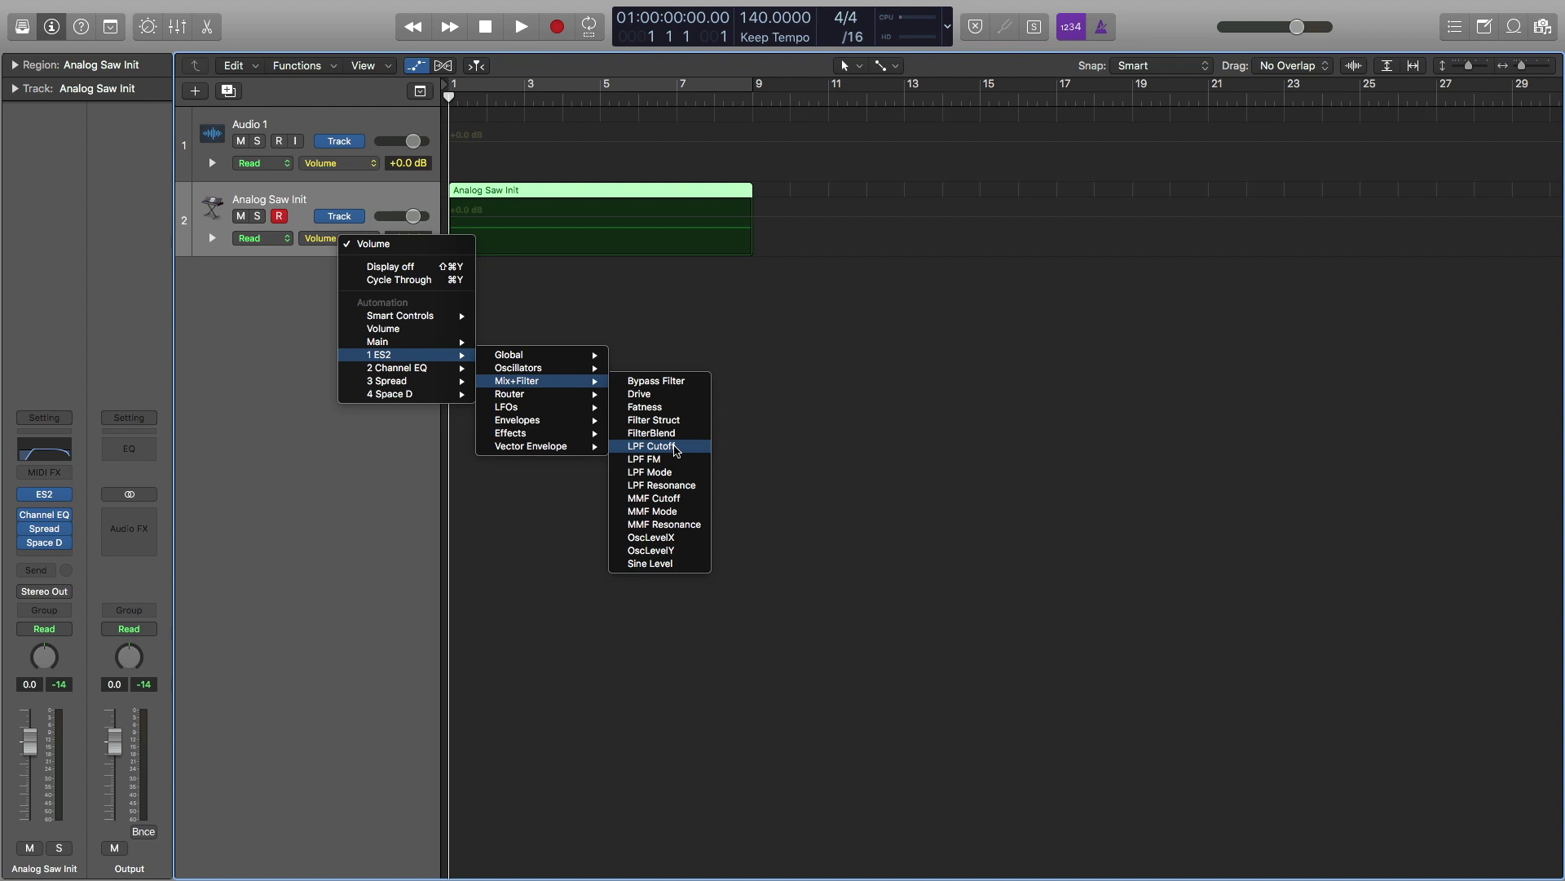
{"action": "left_click", "coordinate": [676, 450]}
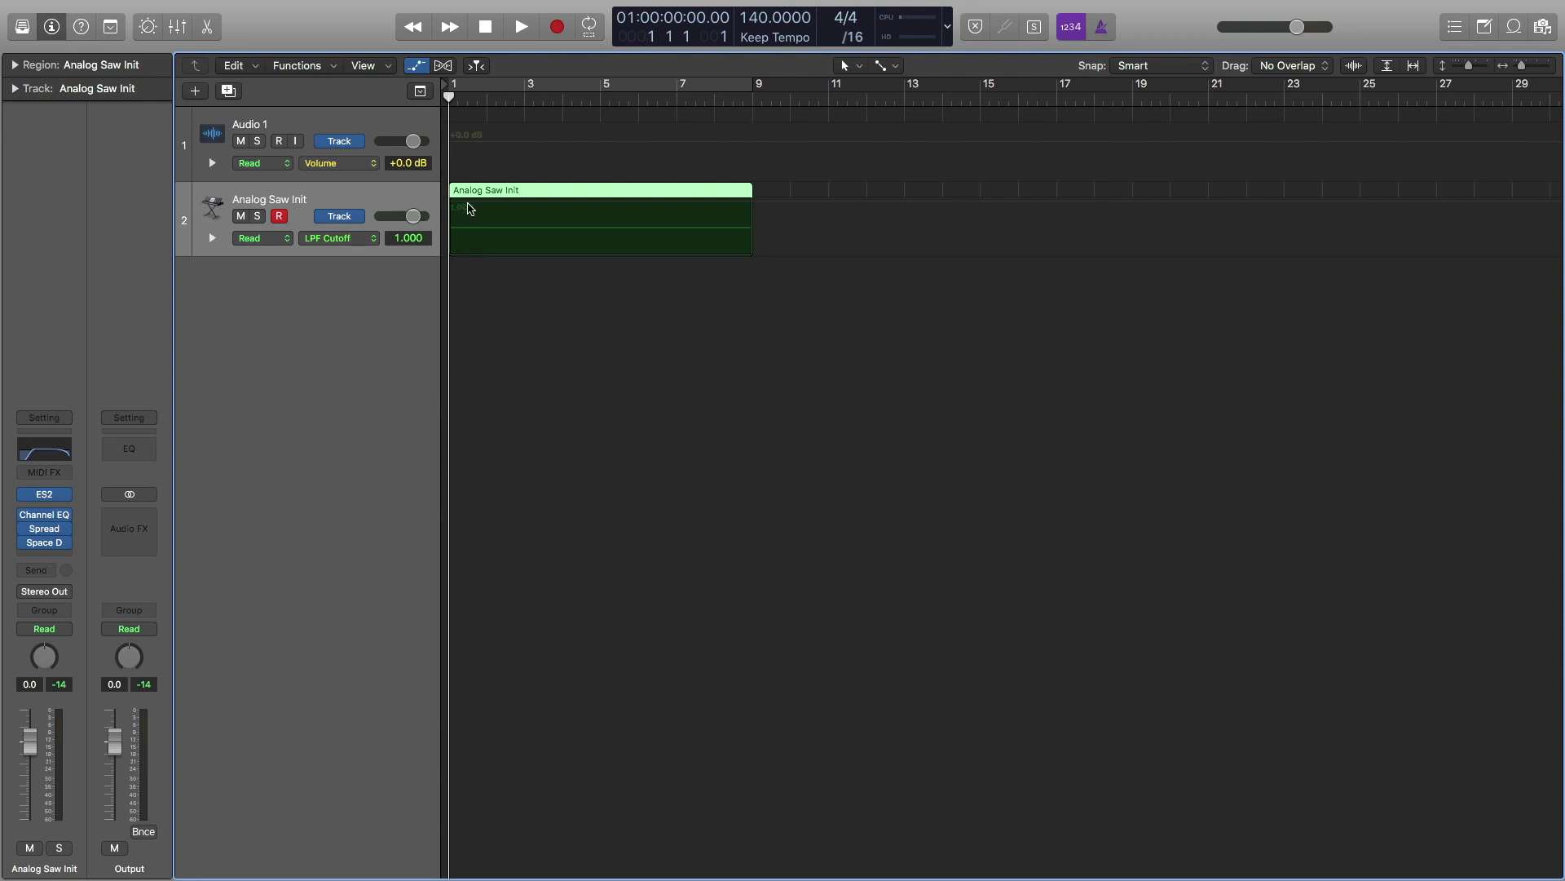
- Open Musical Typing with Cmd-K and play F test notes
{"action": "key", "text": "f"}
{"action": "key", "text": "f"}
{"action": "key", "text": "super+k"}
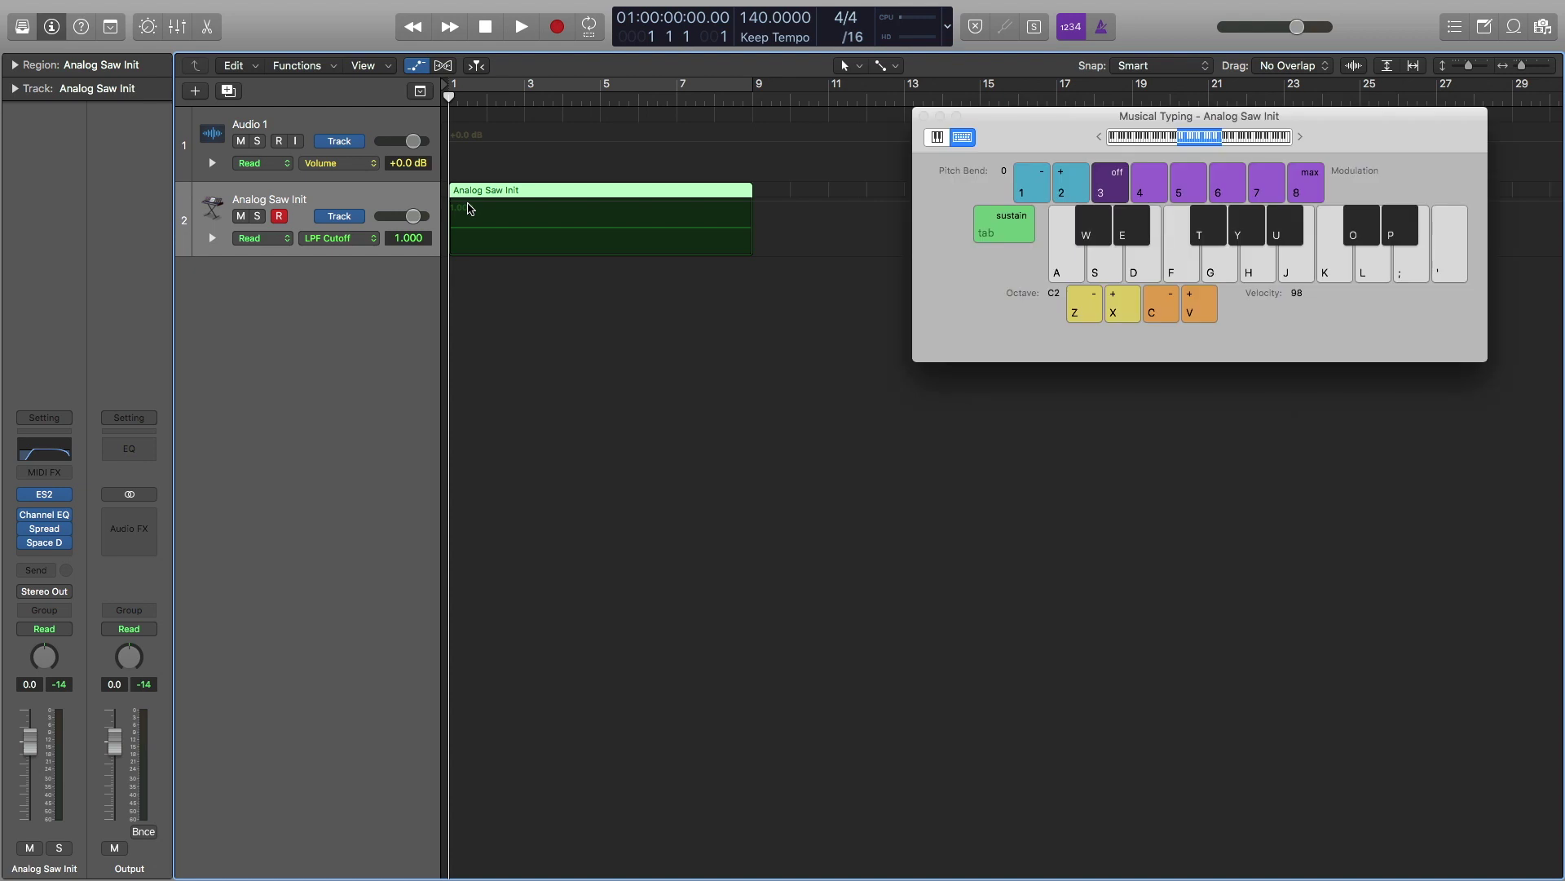
- Add a starting LPF Cutoff point pulled down to 0.000, then move the playhead to bar 5
{"action": "key", "text": "f"}
{"action": "key", "text": "f"}
{"action": "key", "text": "f"}
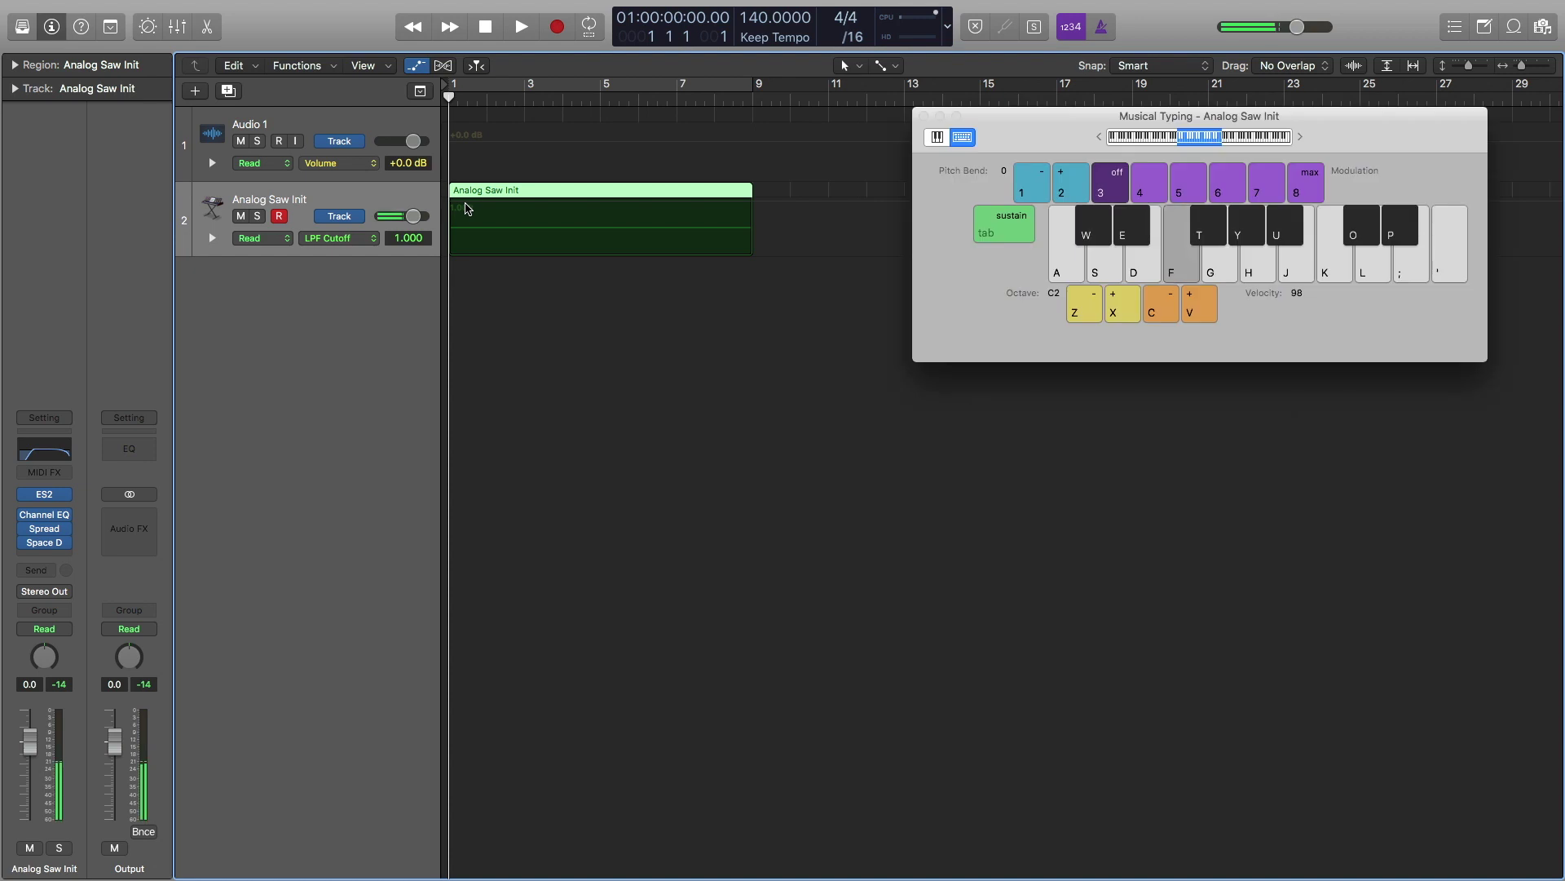
{"action": "left_click", "coordinate": [462, 208]}
{"action": "left_click_drag", "start_coordinate": [462, 208], "coordinate": [471, 266]}
{"action": "key", "text": "f"}
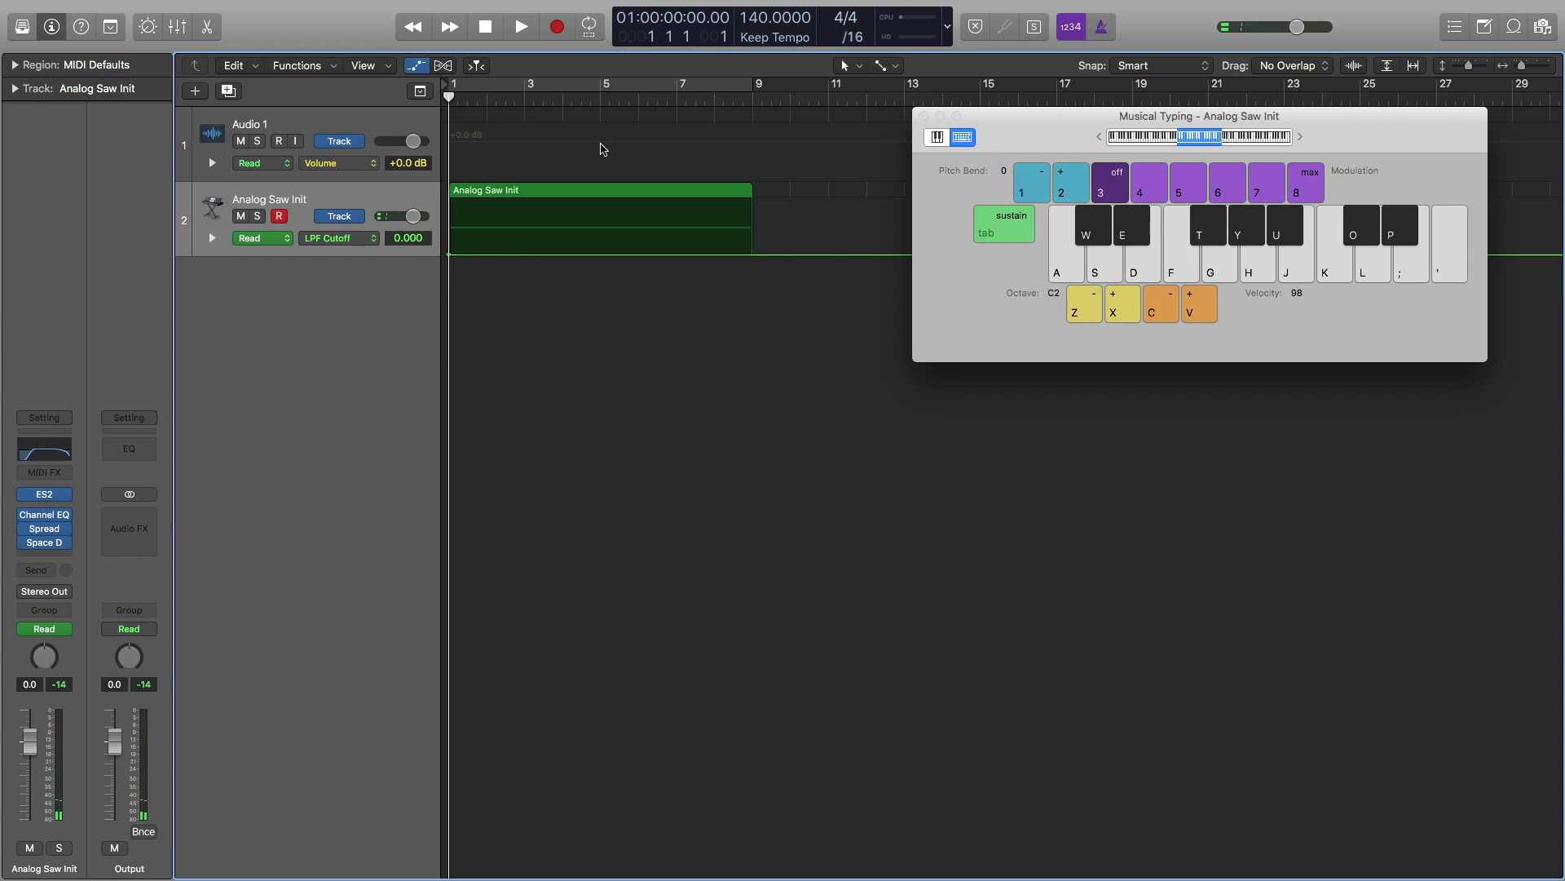
{"action": "left_click_drag", "start_coordinate": [612, 95], "coordinate": [595, 95]}
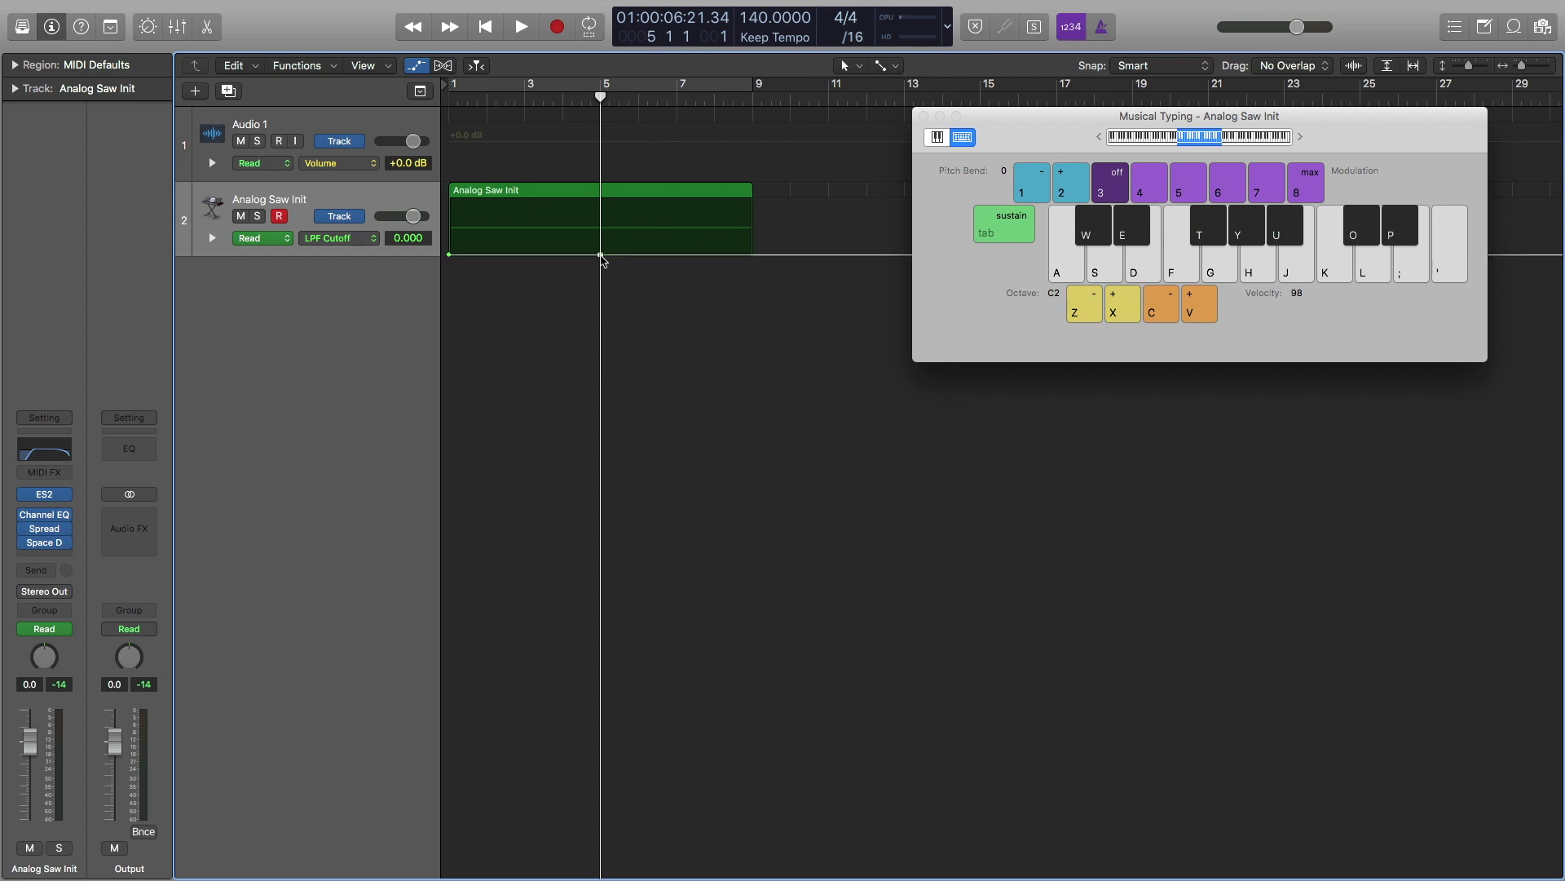
- Close Musical Typing, zoom to the region, and raise the cutoff at bar 5 to 0.790
{"action": "key", "text": "cmd+Down"}
{"action": "key", "text": "super+Down"}
{"action": "key", "text": "super+Down"}
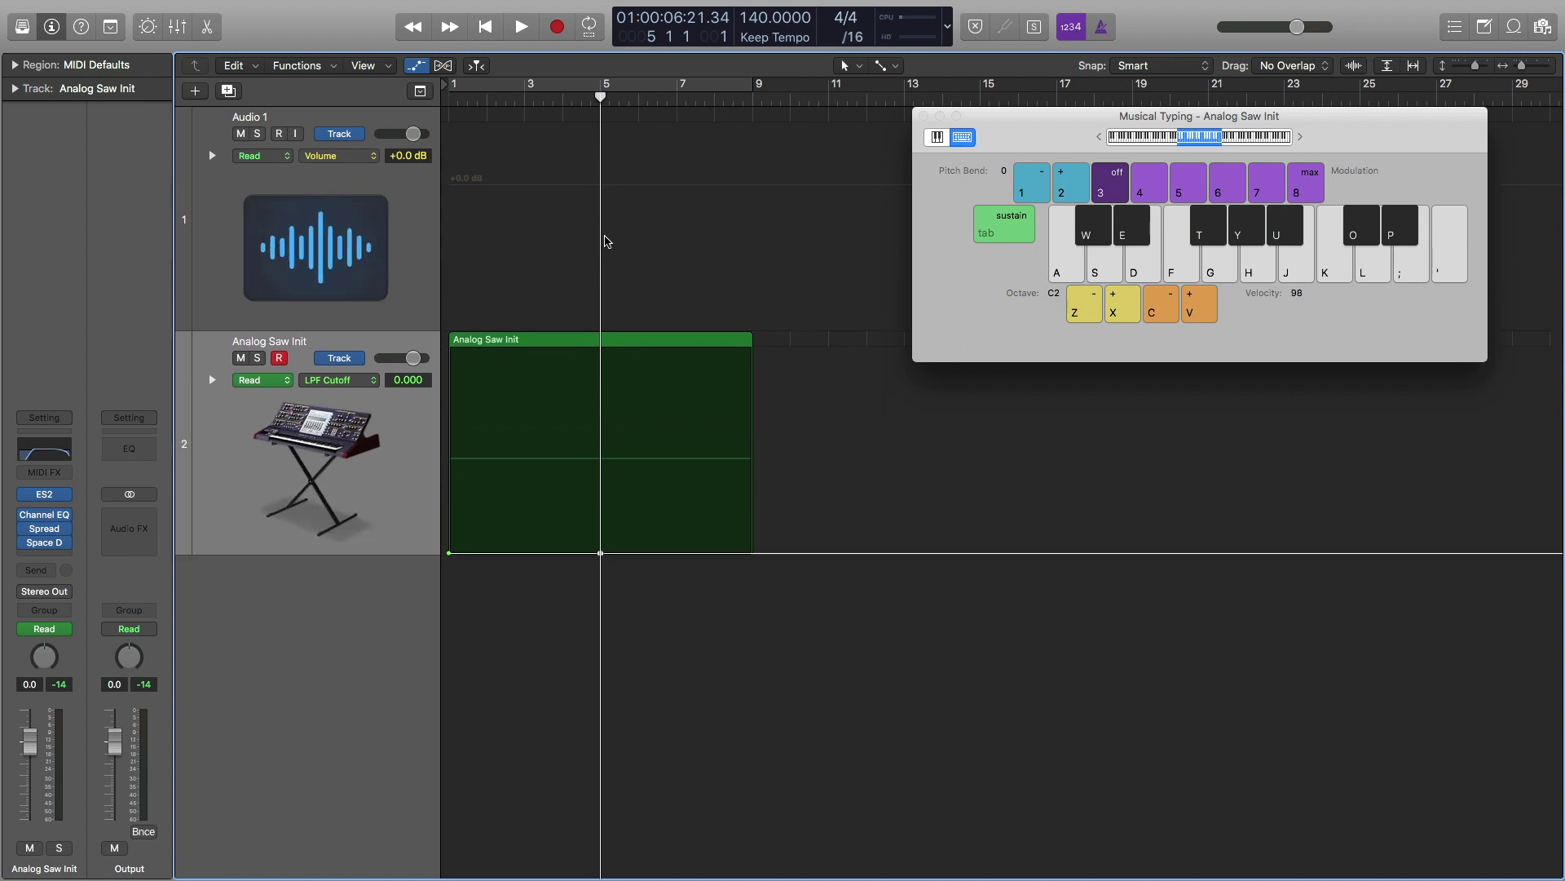
{"action": "key", "text": "super+Right"}
{"action": "key", "text": "super+Right"}
{"action": "key", "text": "super+Right"}
{"action": "left_click", "coordinate": [924, 117]}
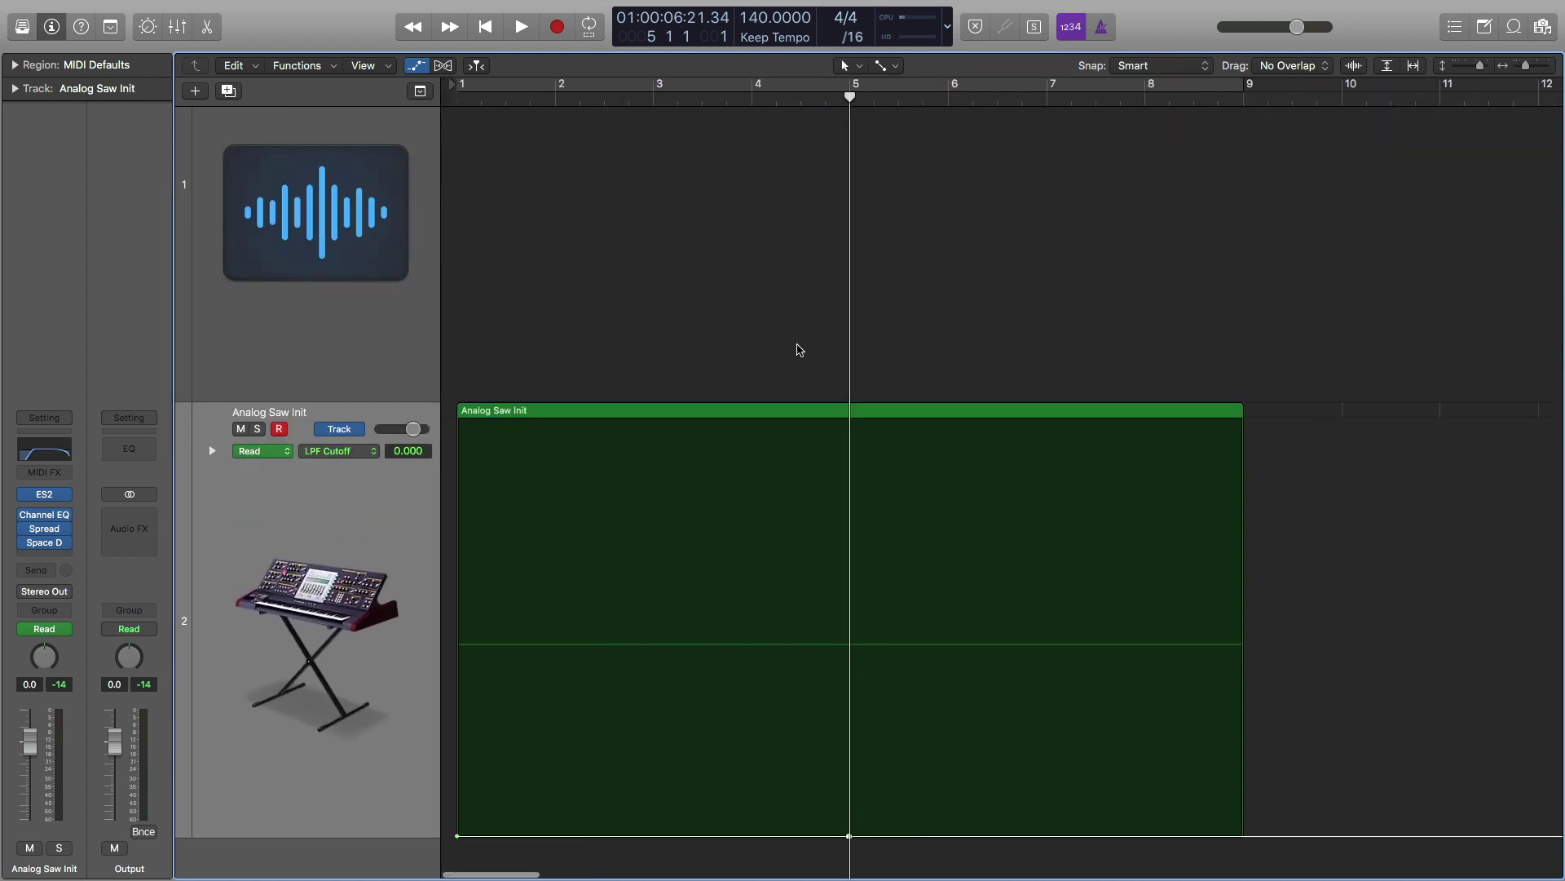
{"action": "left_click", "coordinate": [641, 418]}
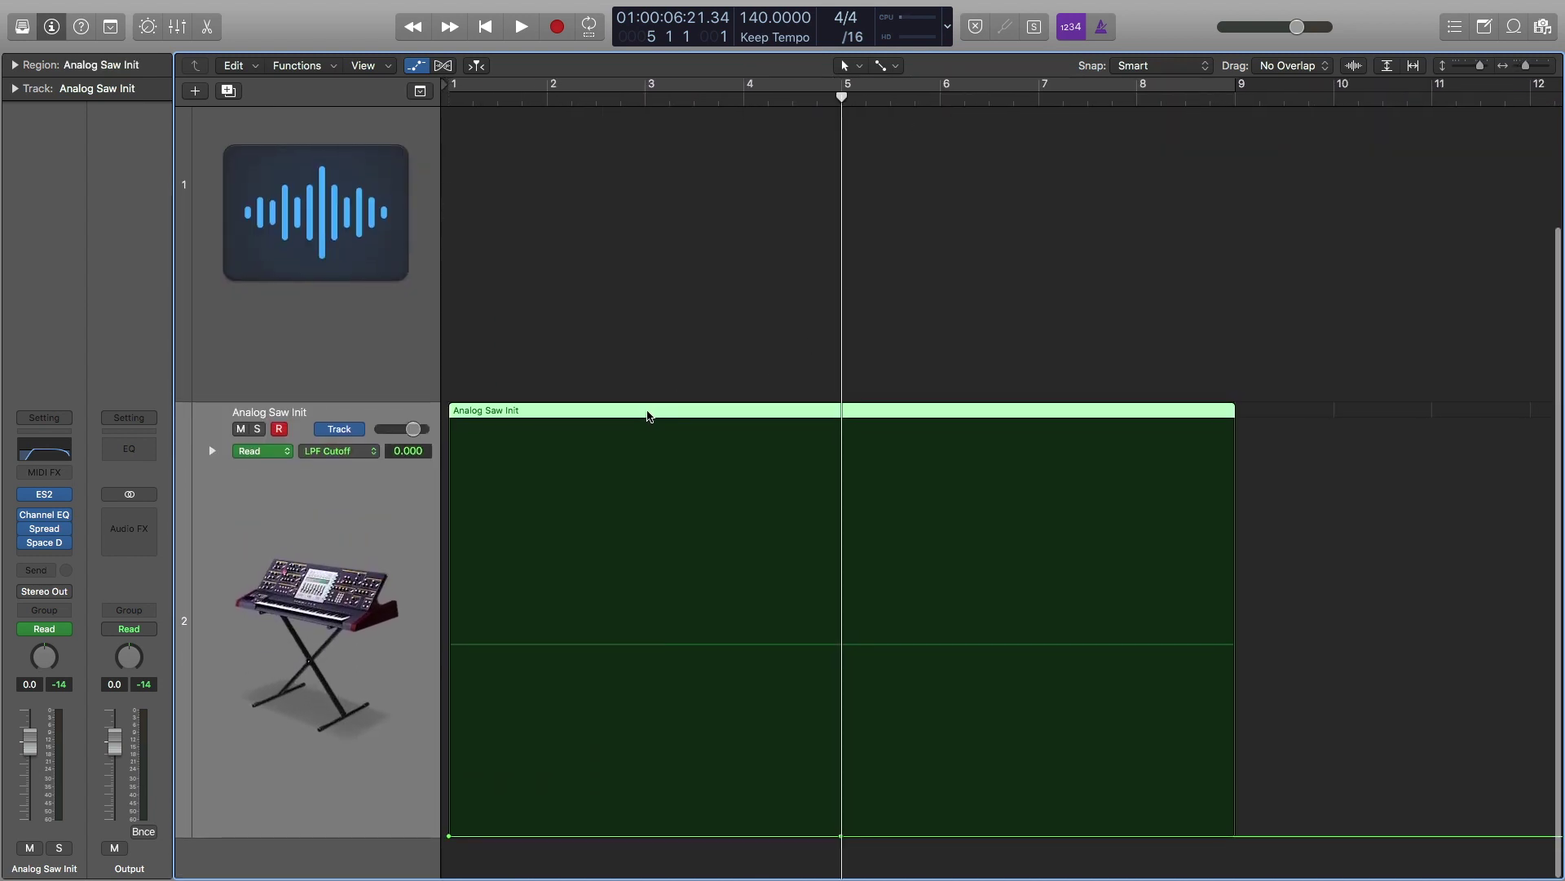
{"action": "key", "text": "z"}
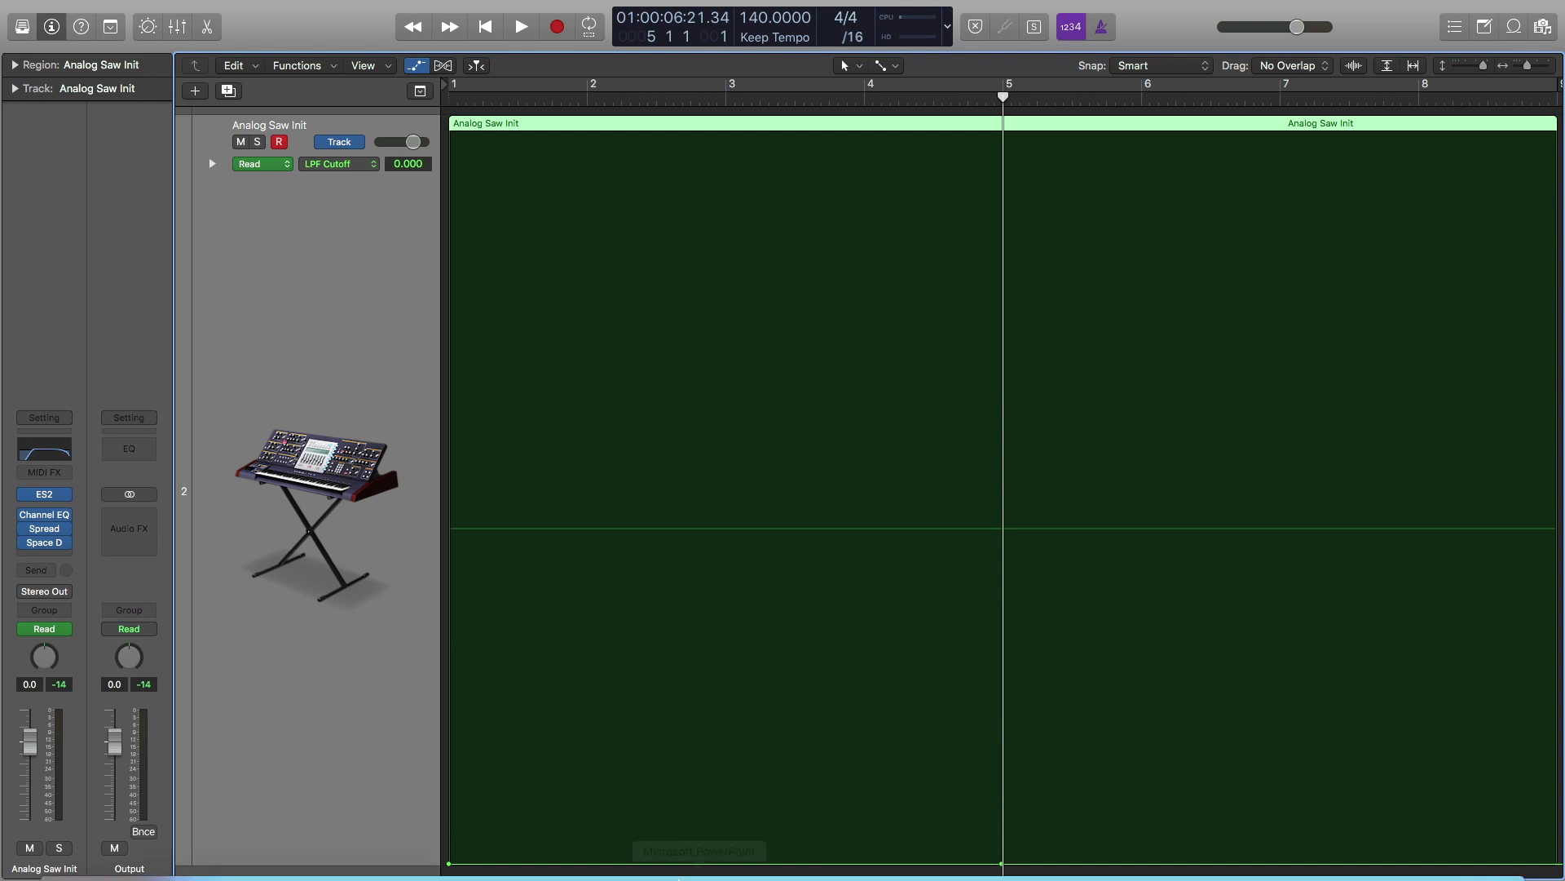
{"action": "scroll", "coordinate": [608, 748], "scroll_direction": "down", "scroll_amount": 1}
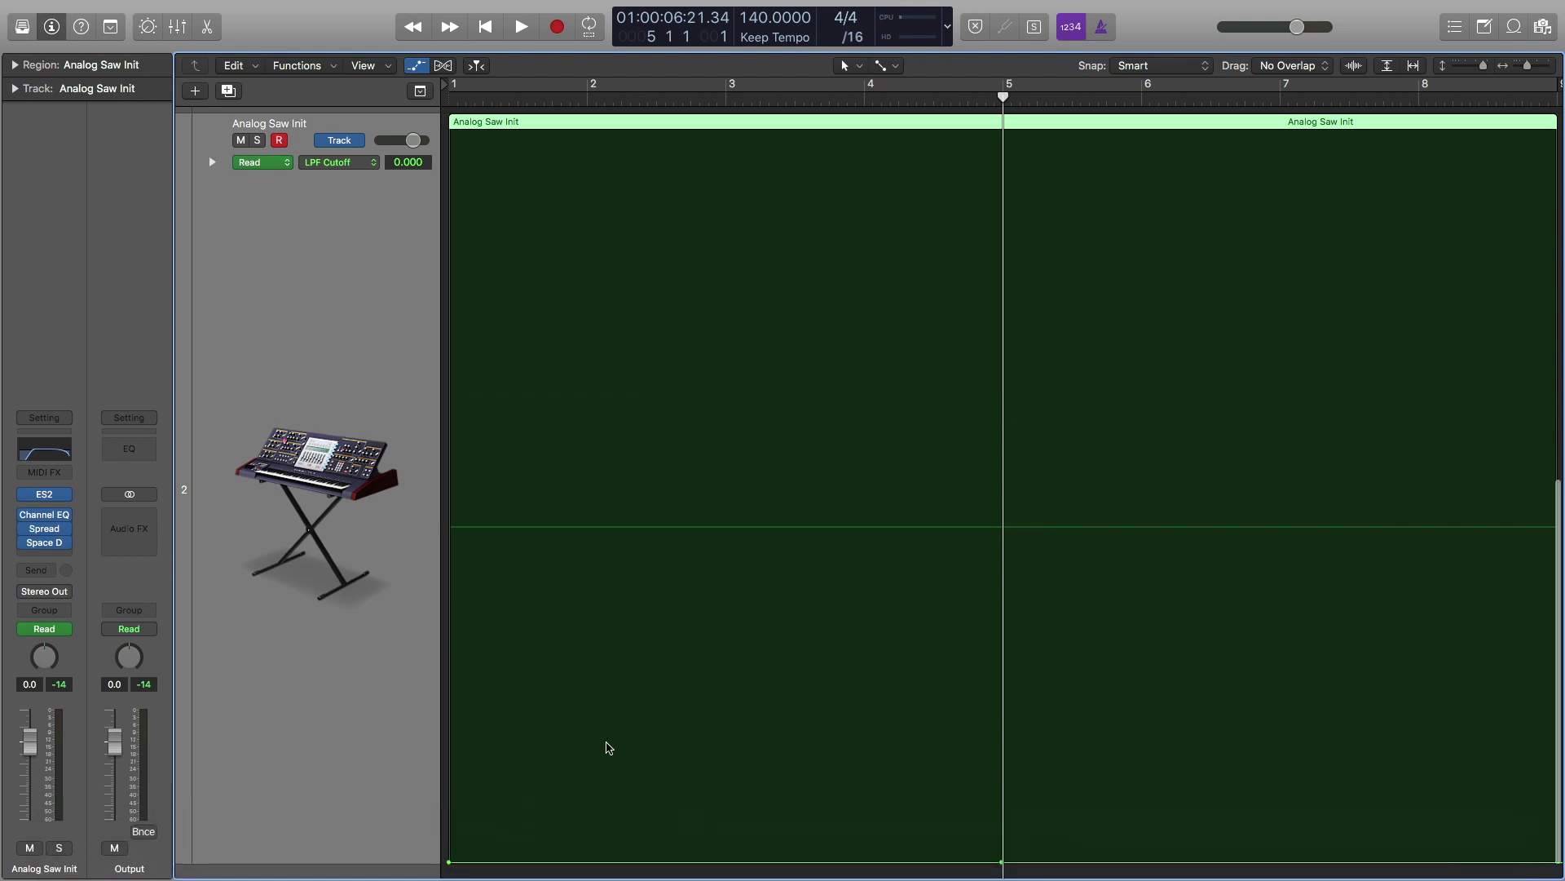
{"action": "scroll", "coordinate": [607, 742], "scroll_direction": "up", "scroll_amount": 3}
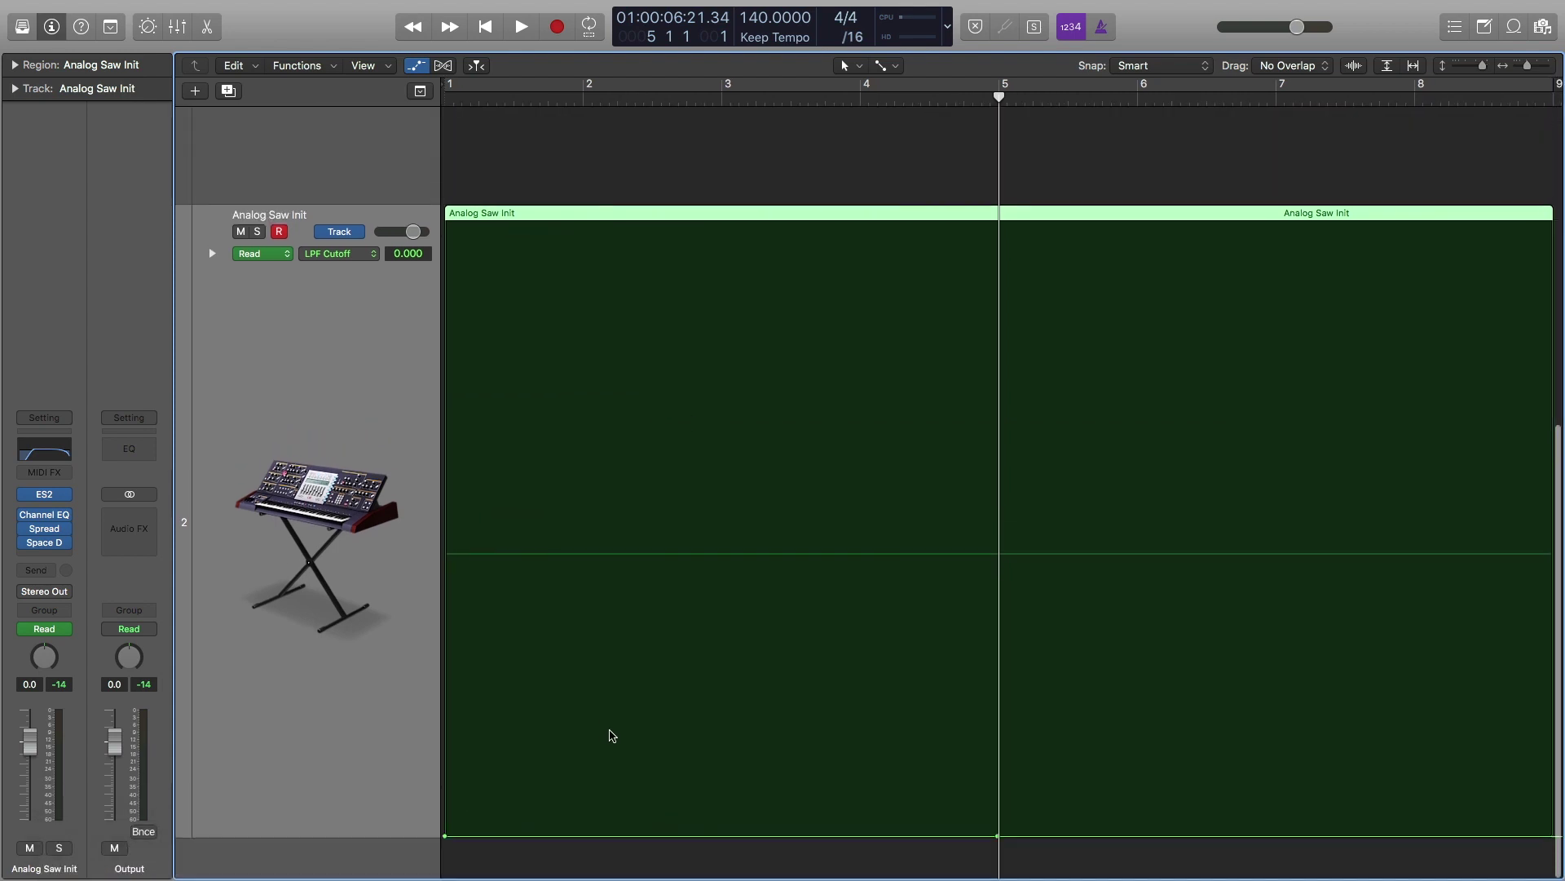
{"action": "scroll", "coordinate": [612, 736], "scroll_direction": "up", "scroll_amount": 1}
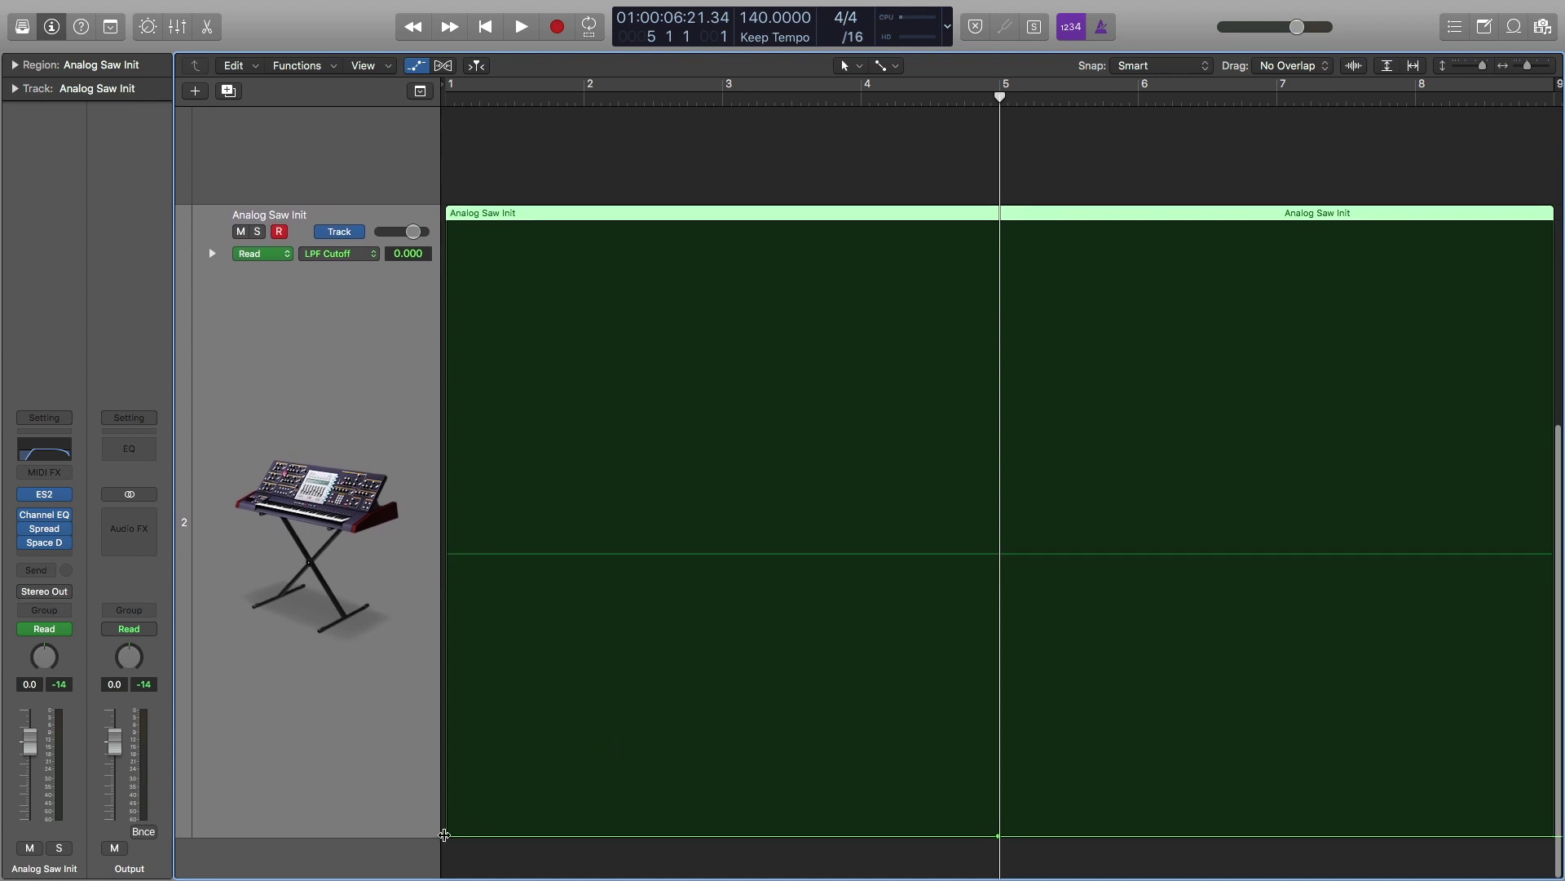
{"action": "left_click", "coordinate": [446, 835]}
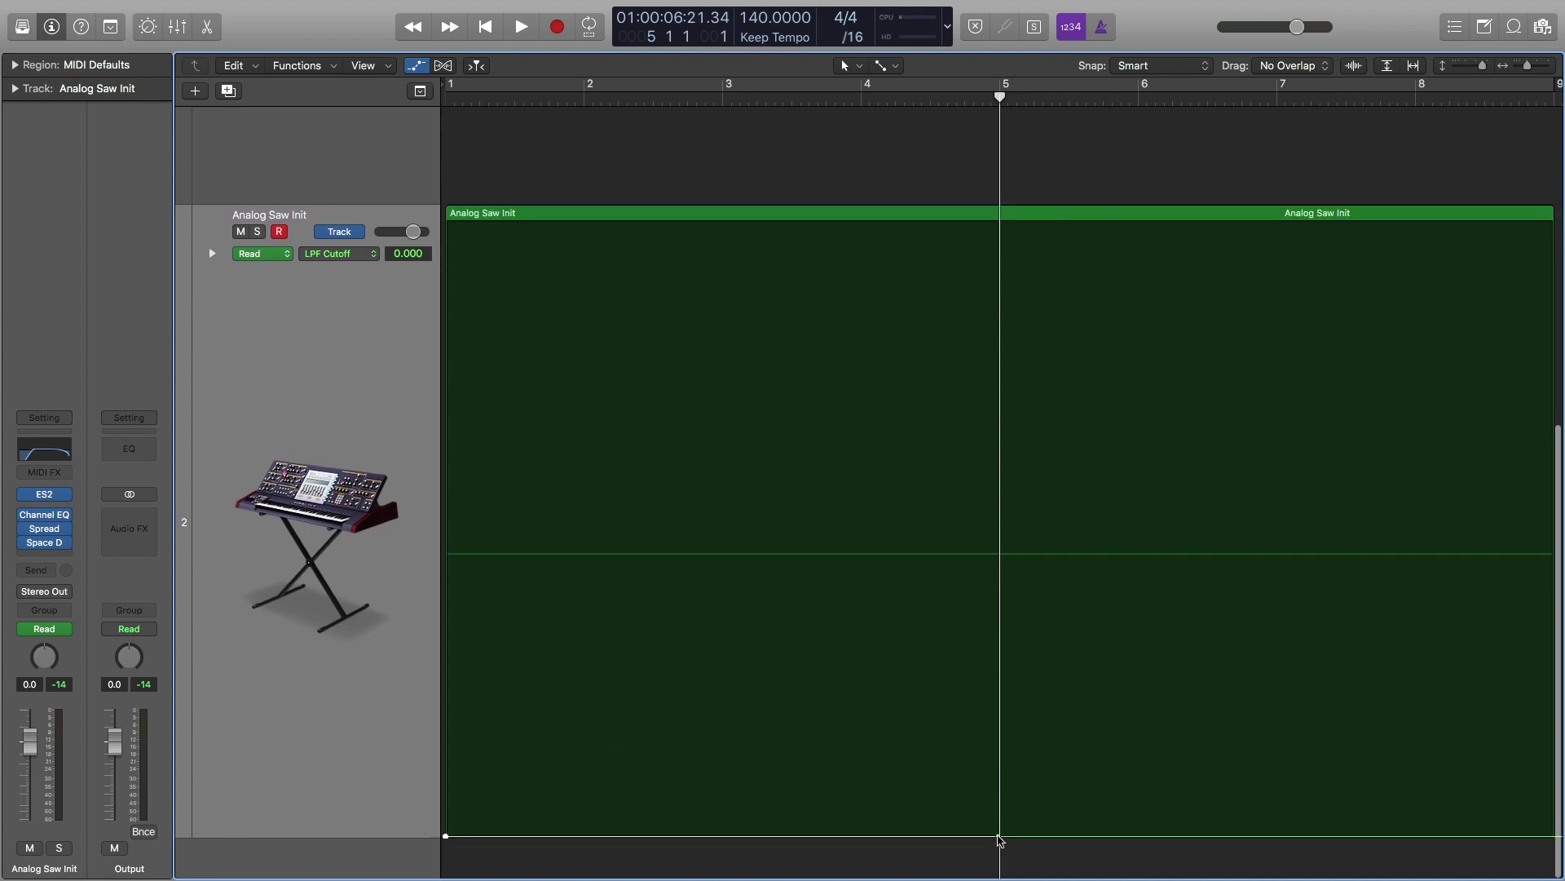
{"action": "left_click_drag", "start_coordinate": [1000, 835], "coordinate": [1000, 352]}
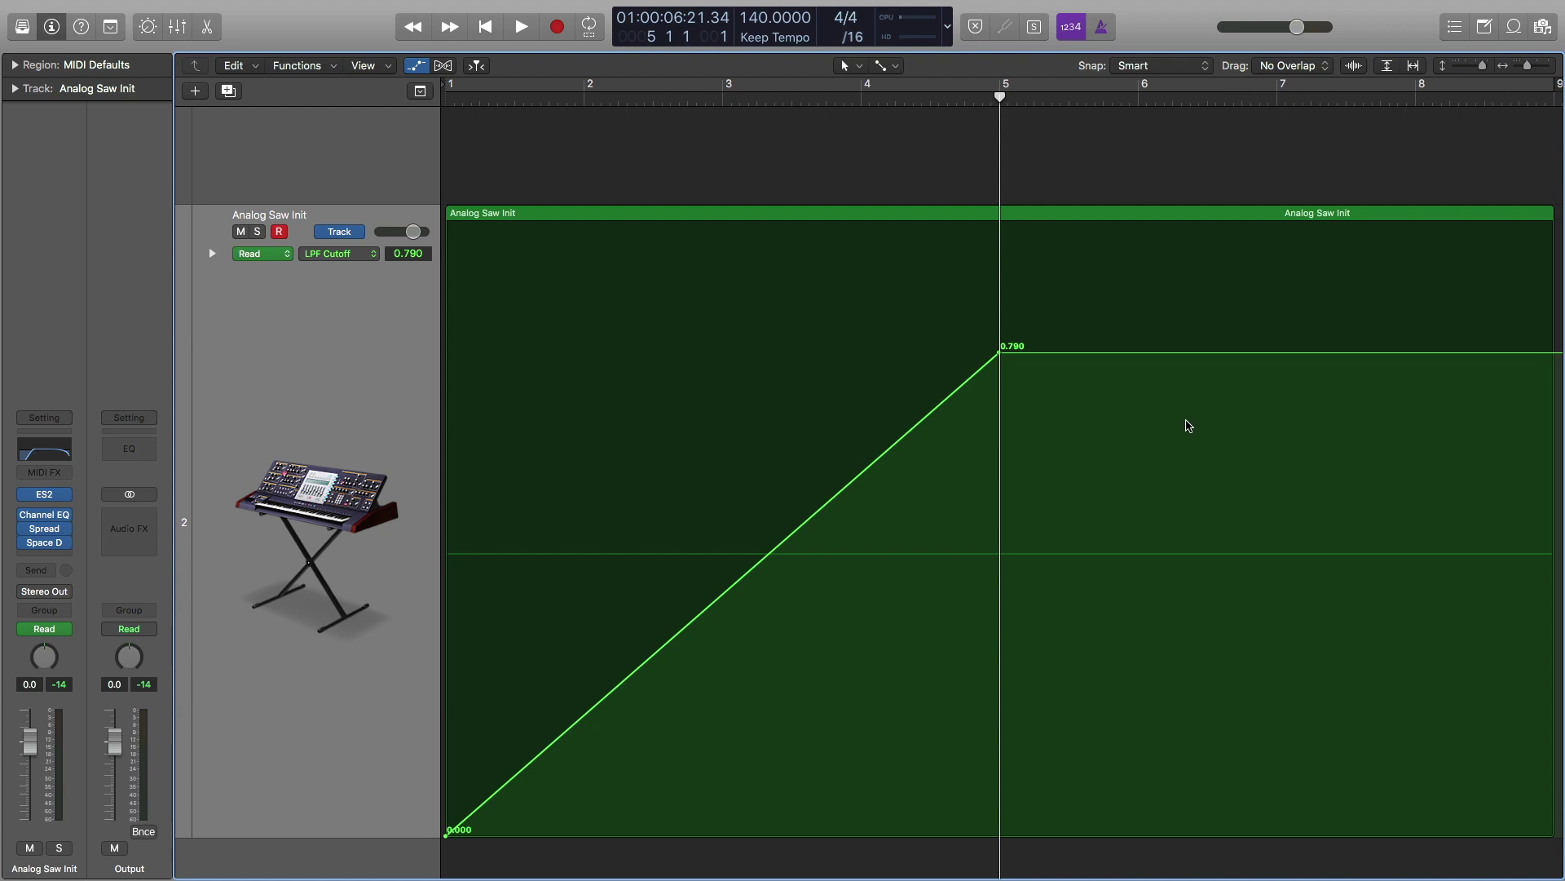
- Add an automation point at the region's end at bar 9, set to 0.000
{"action": "scroll", "coordinate": [1189, 422], "scroll_direction": "right", "scroll_amount": 5}
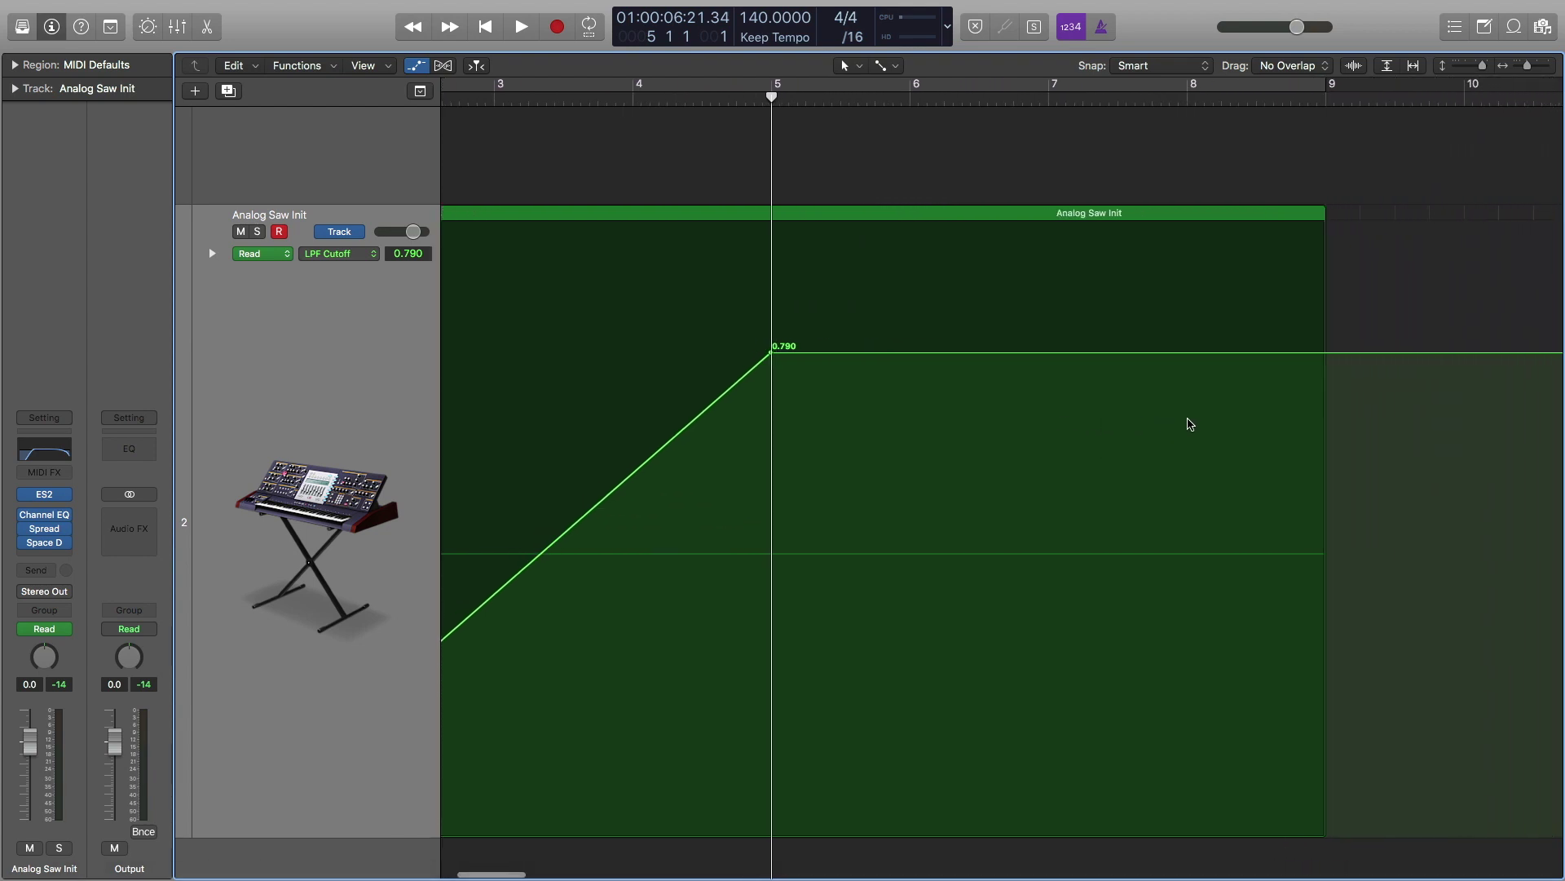
{"action": "left_click", "coordinate": [1334, 354]}
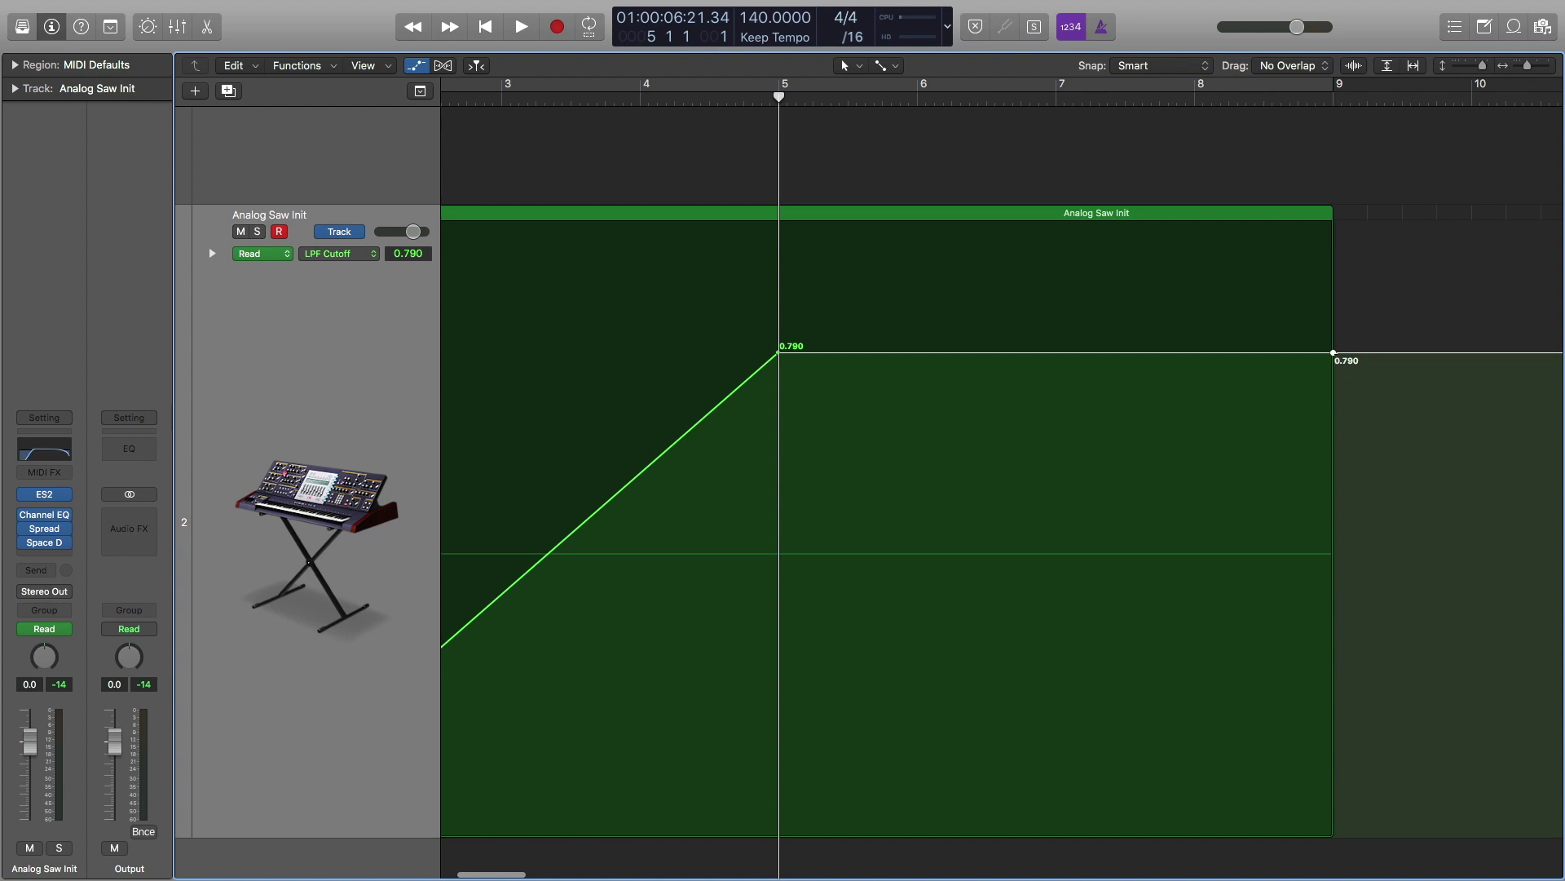
{"action": "left_click_drag", "start_coordinate": [1334, 354], "coordinate": [1334, 831]}
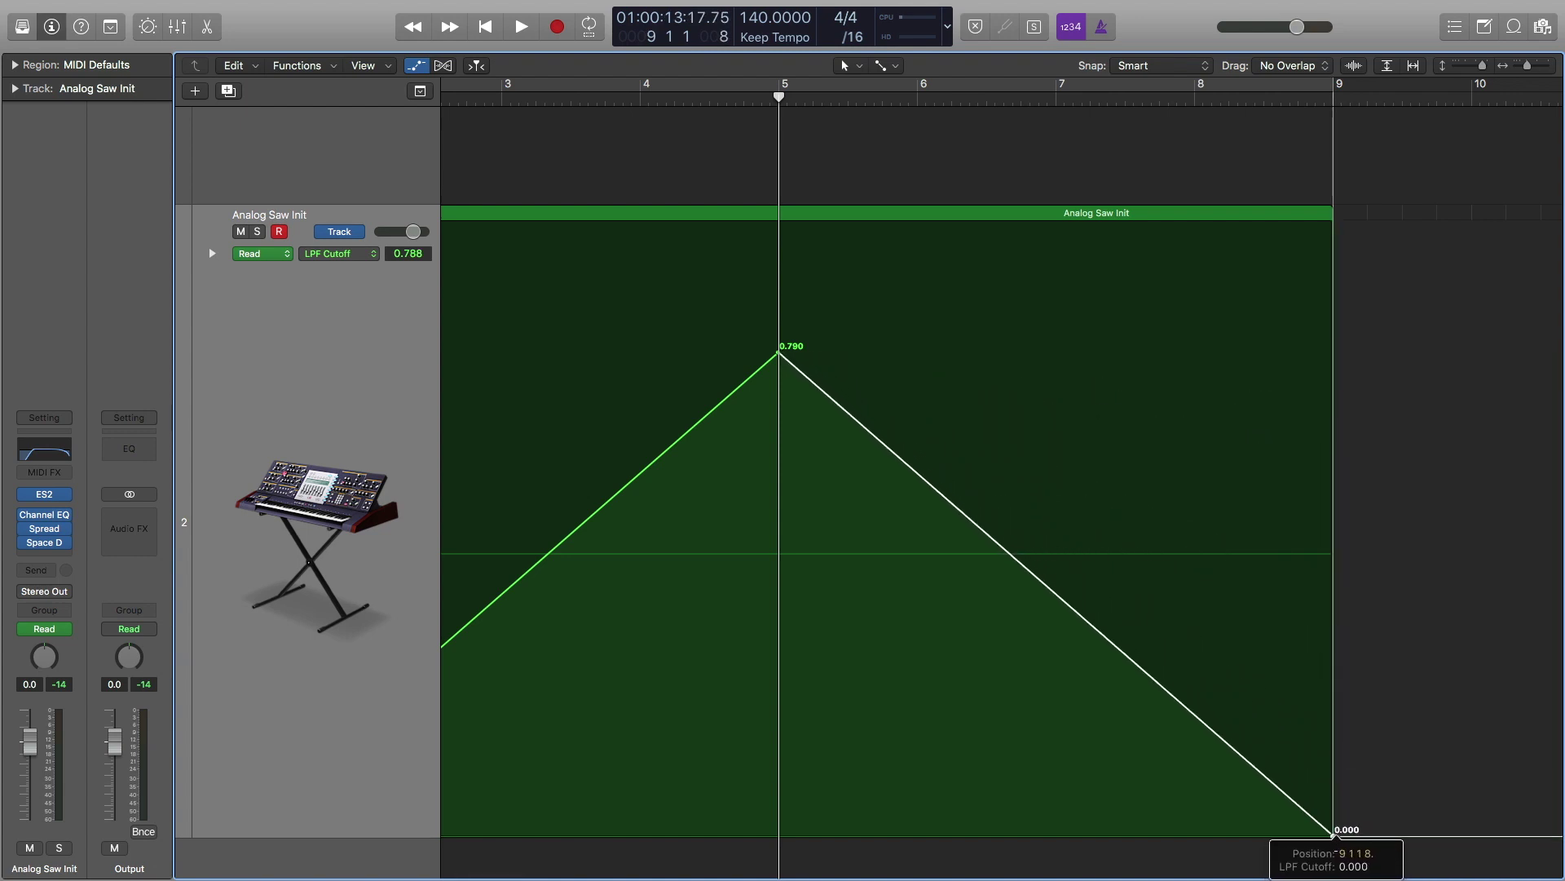
{"action": "scroll", "coordinate": [1033, 601], "scroll_direction": "left", "scroll_amount": 5}
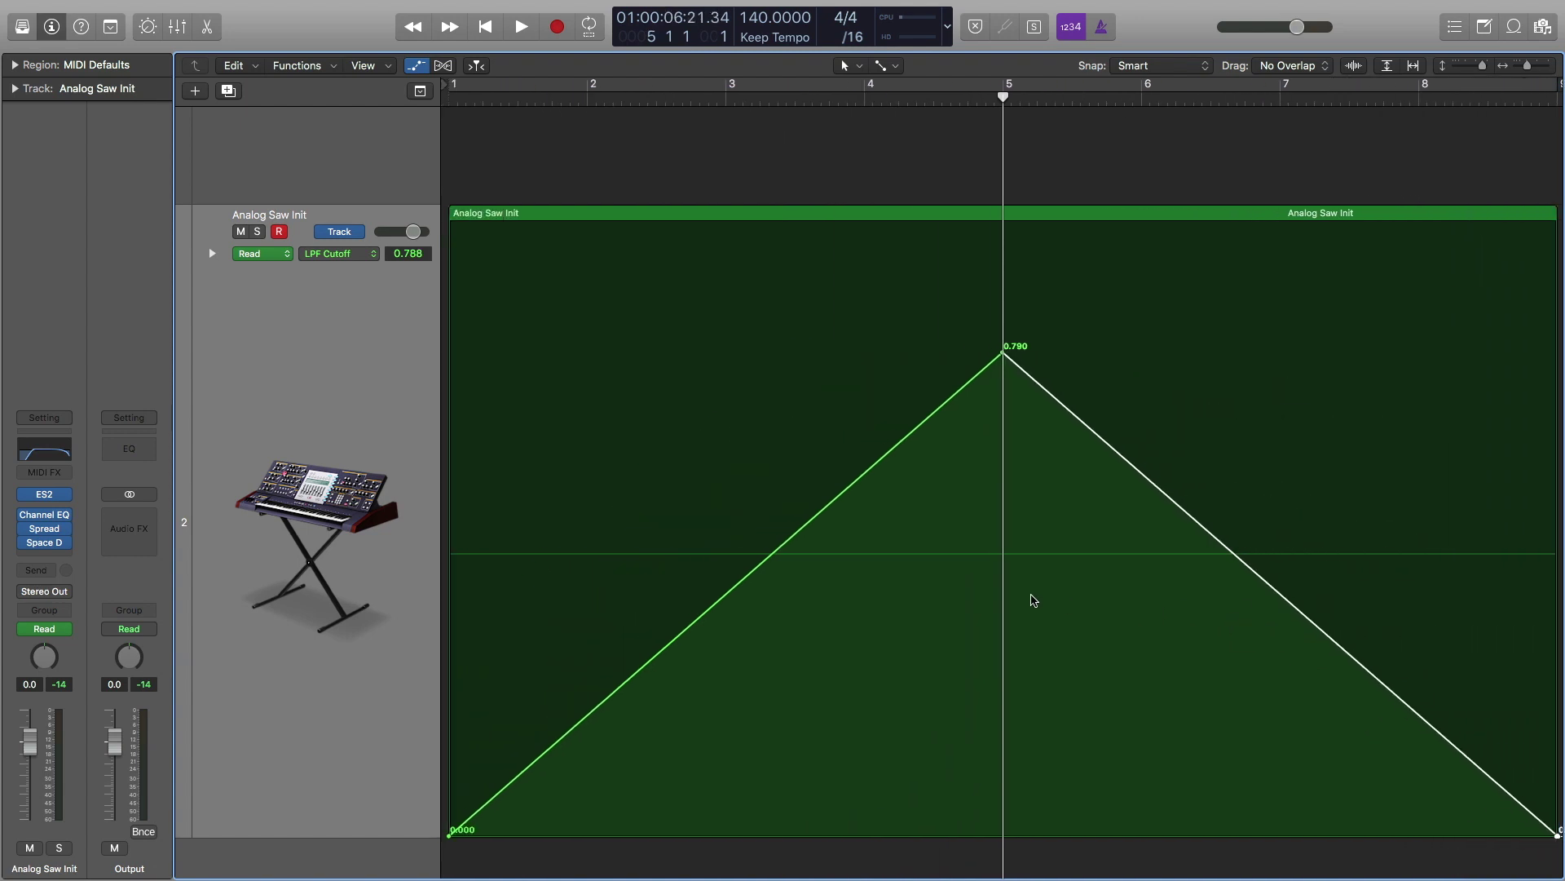
{"action": "key", "text": "Return"}
{"action": "key", "text": "space"}
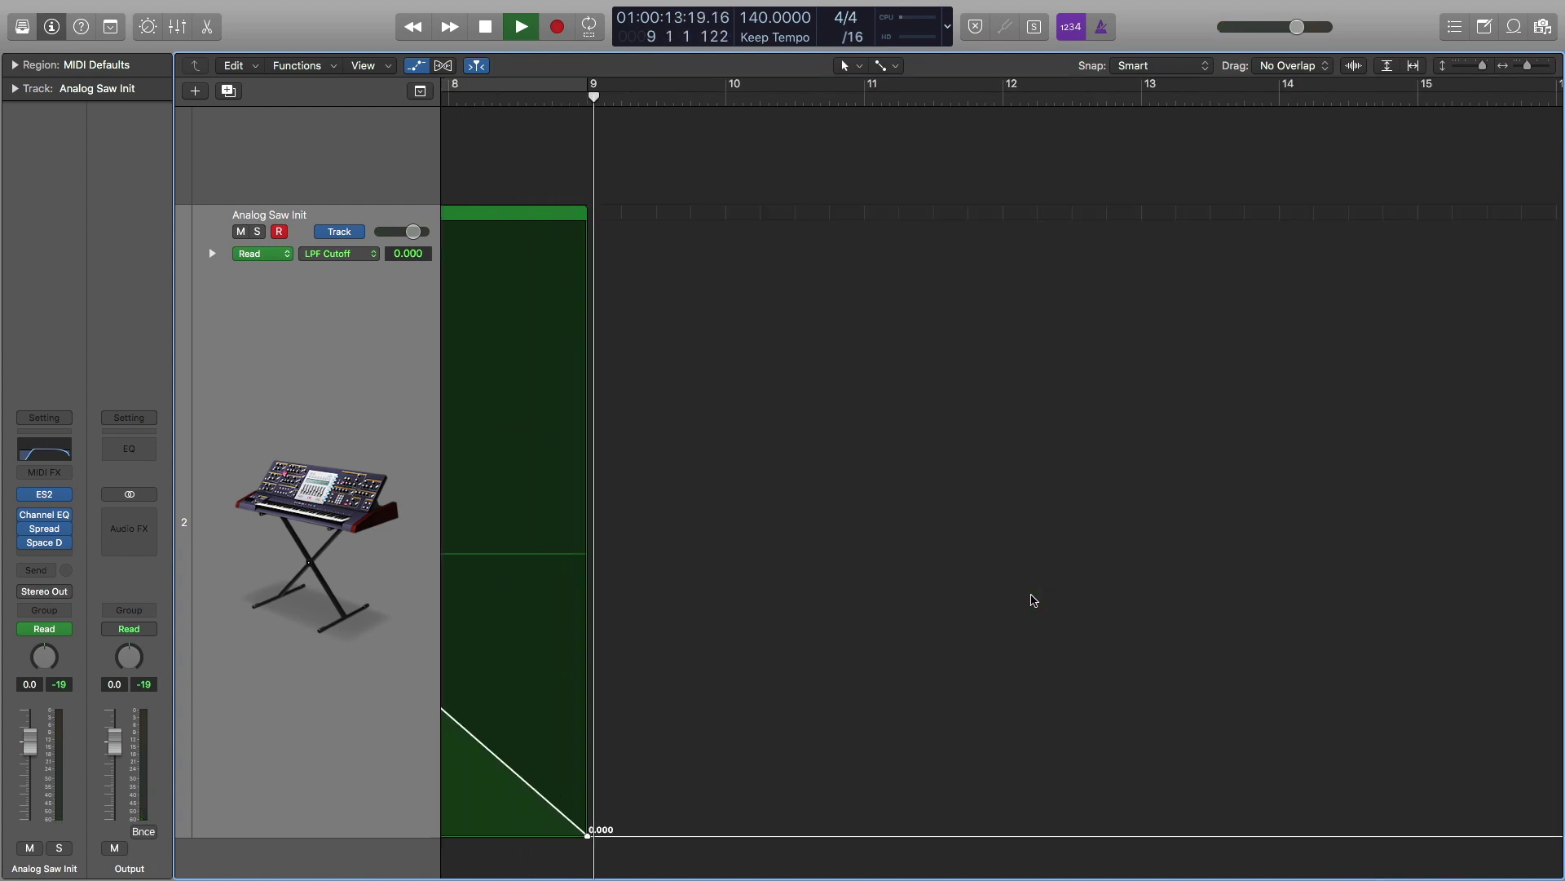
{"action": "key", "text": "space"}
{"action": "key", "text": "Return"}
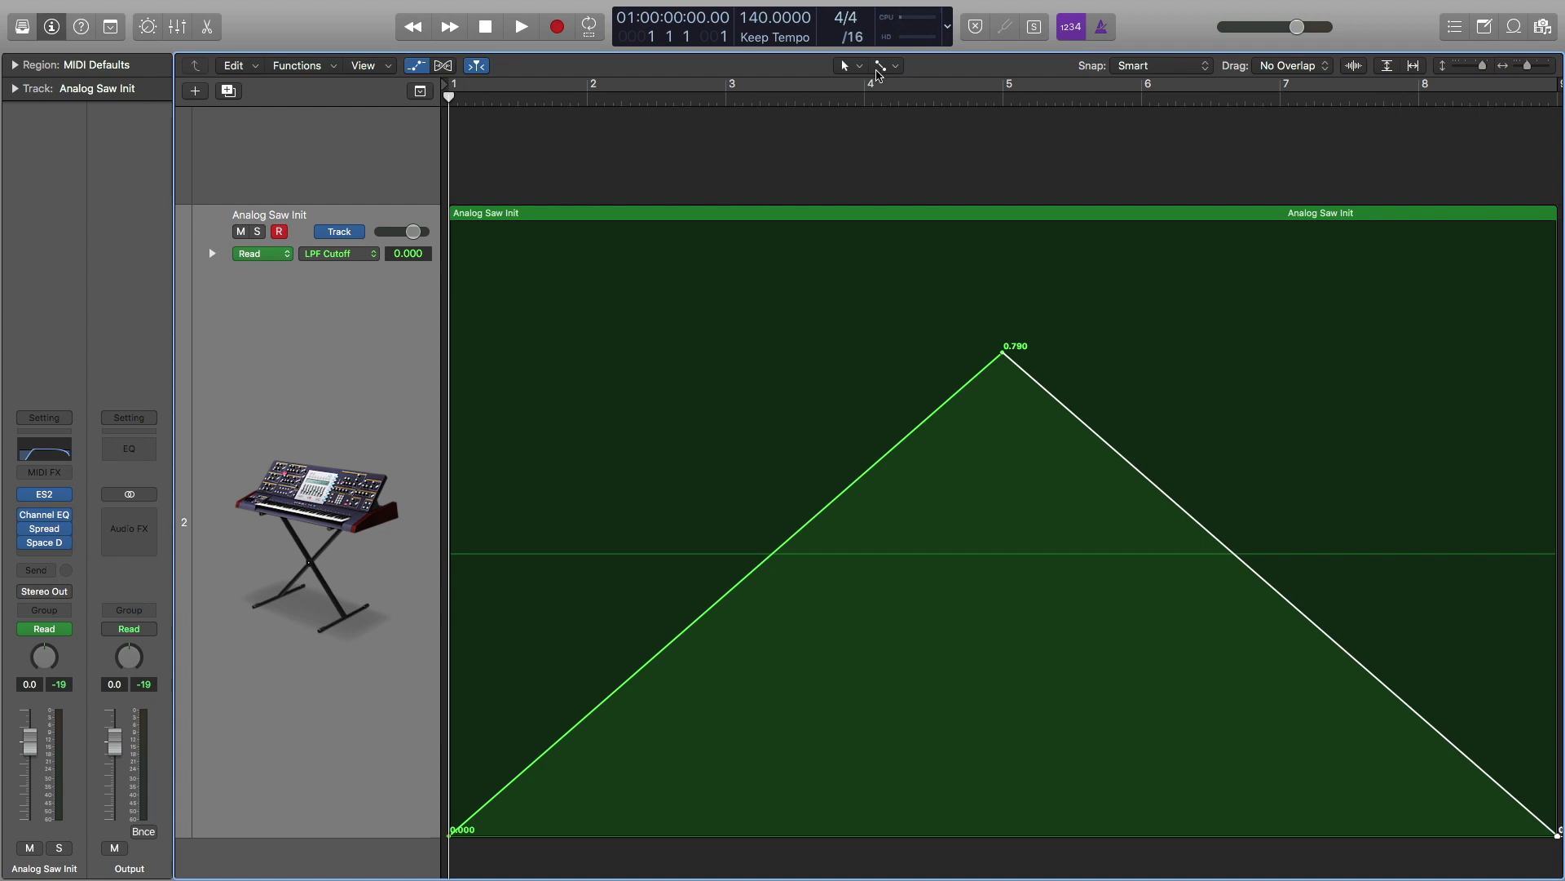
- Bend the rising and falling LPF Cutoff ramps into curves with the Automation Curve tool, then play
{"action": "left_click", "coordinate": [880, 66]}
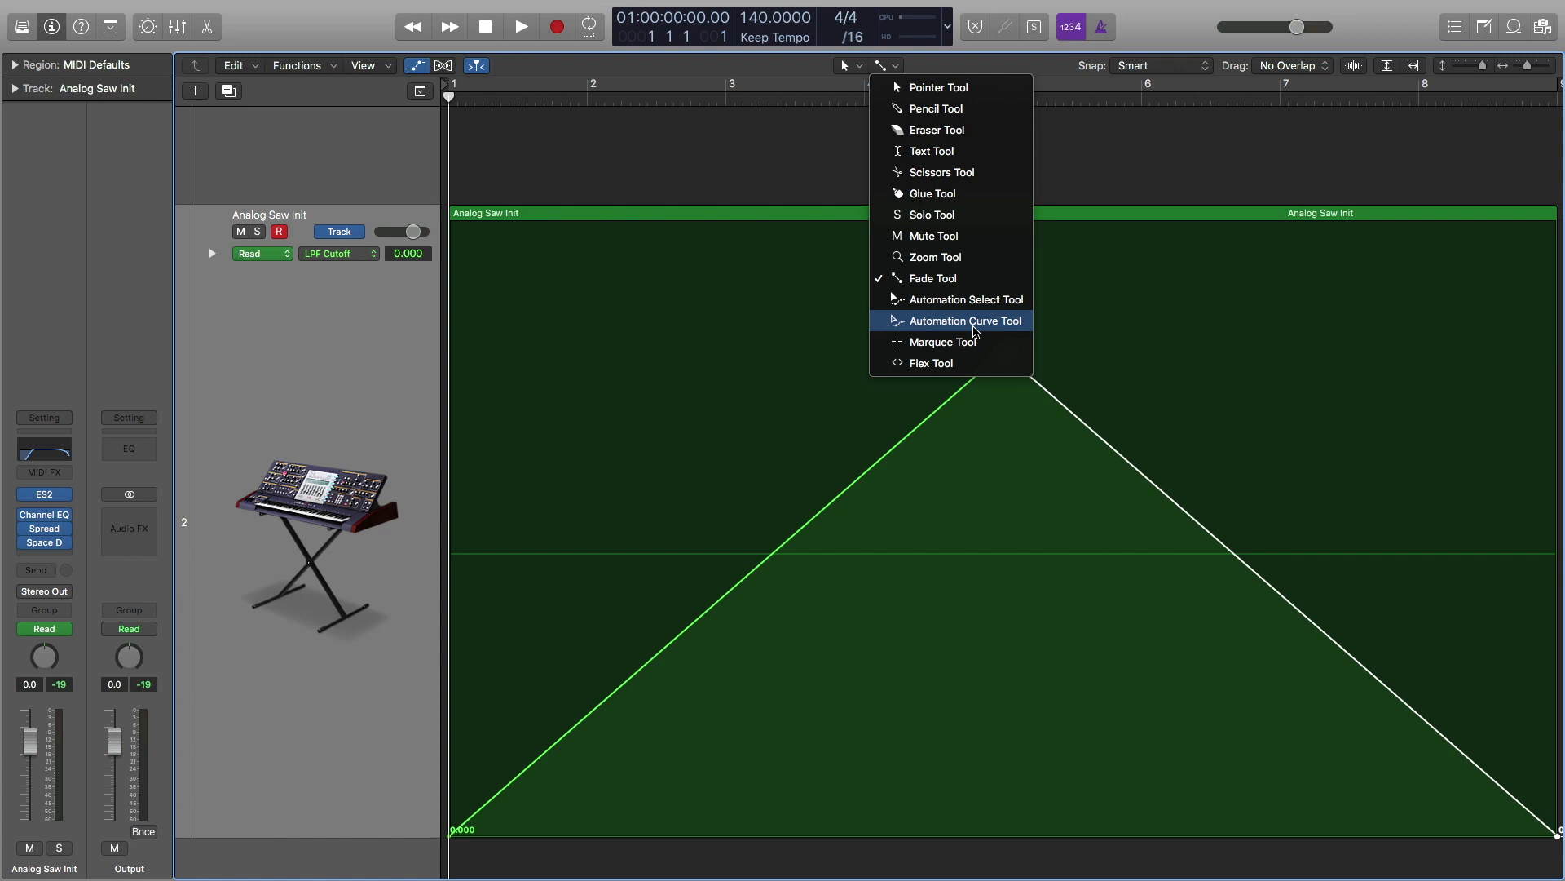
{"action": "left_click", "coordinate": [966, 320]}
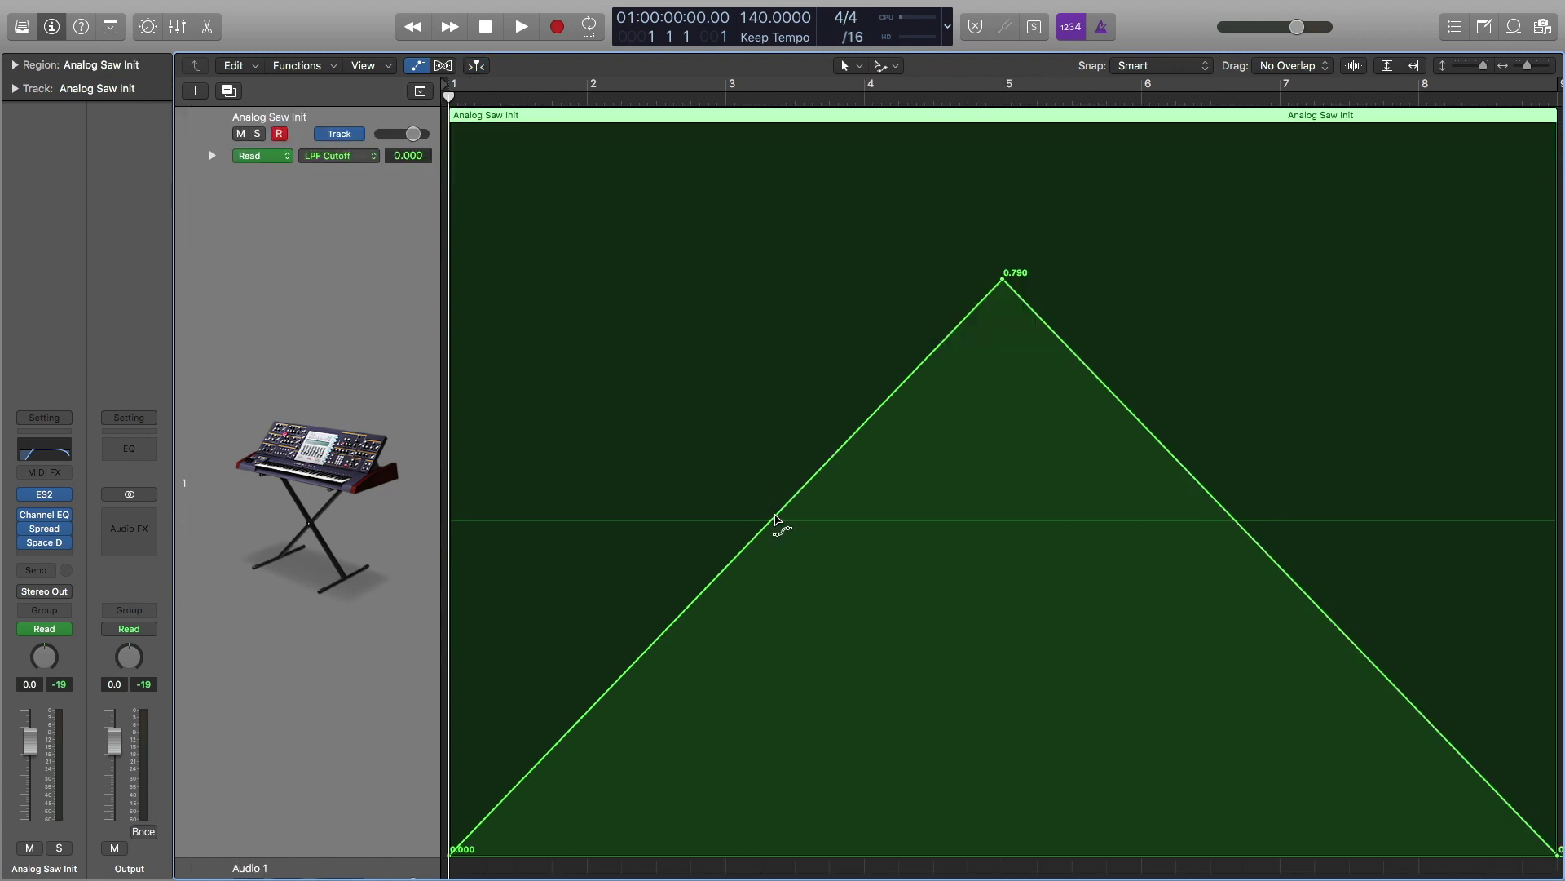
{"action": "mouse_move", "coordinate": [786, 517]}
{"action": "left_mouse_down"}
{"action": "mouse_move", "coordinate": [807, 527]}
{"action": "mouse_move", "coordinate": [789, 520]}
{"action": "left_mouse_up"}
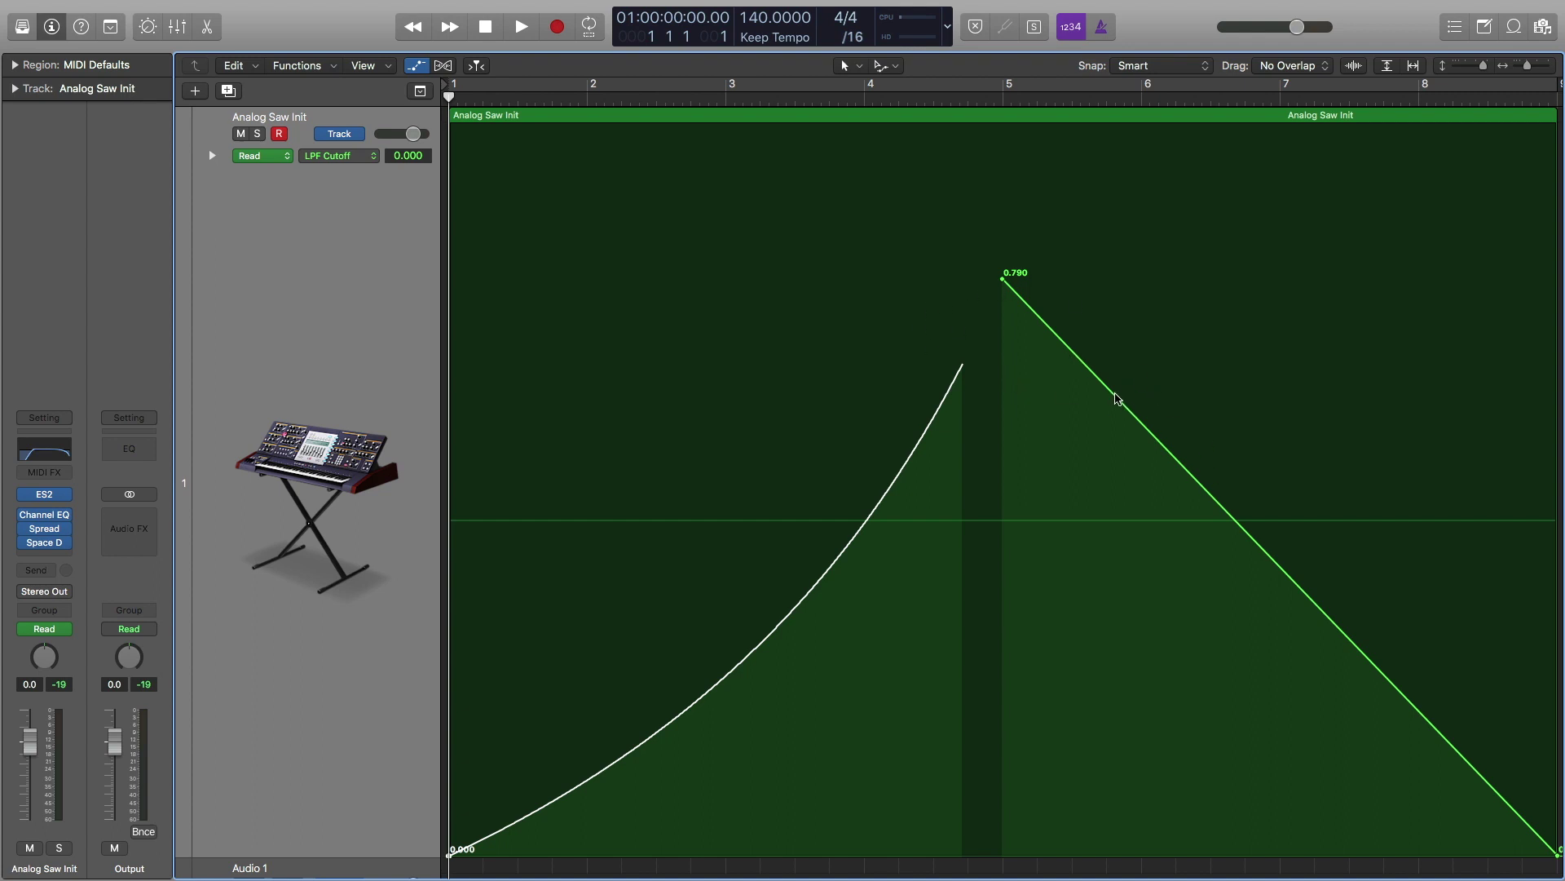
{"action": "left_click_drag", "start_coordinate": [1303, 589], "coordinate": [1306, 578]}
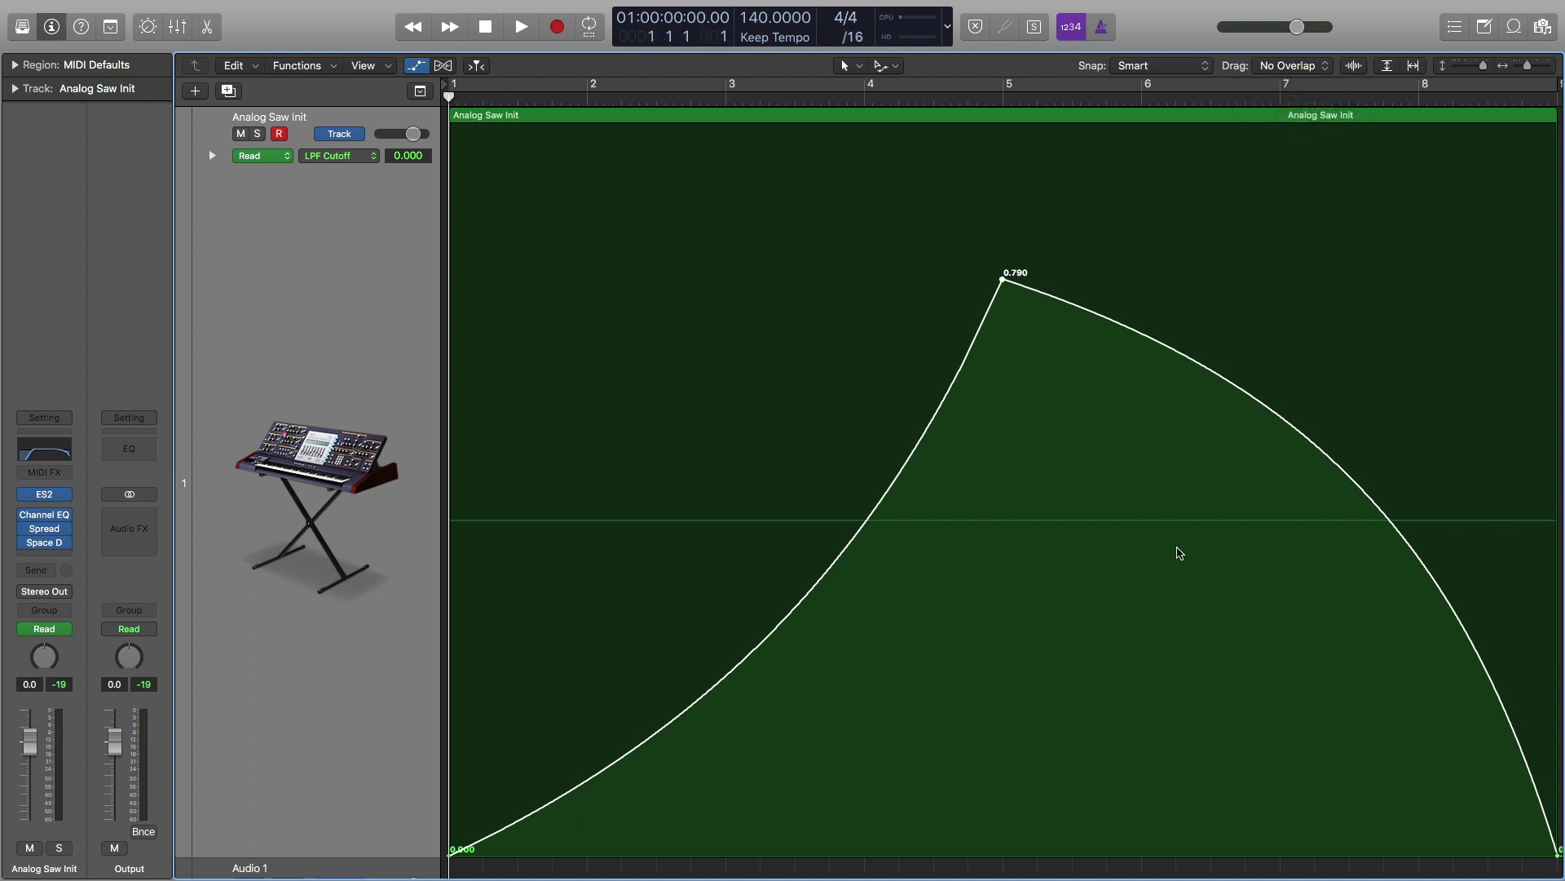
{"action": "key", "text": "space"}
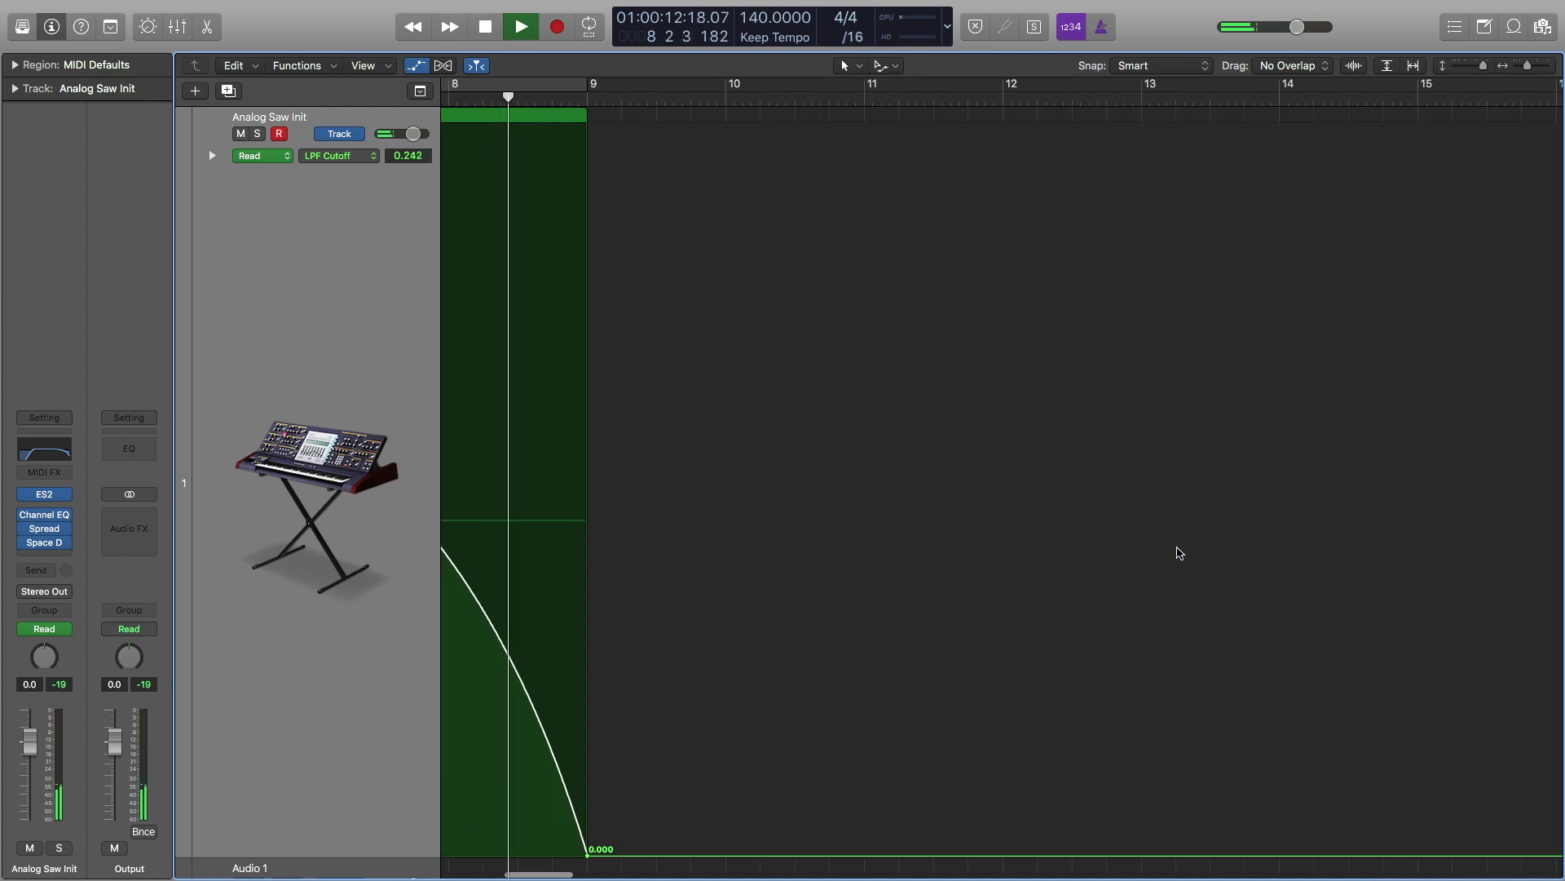
- Stop playback, hide the automation lanes, and zoom out to show both tracks
{"action": "key", "text": "space"}
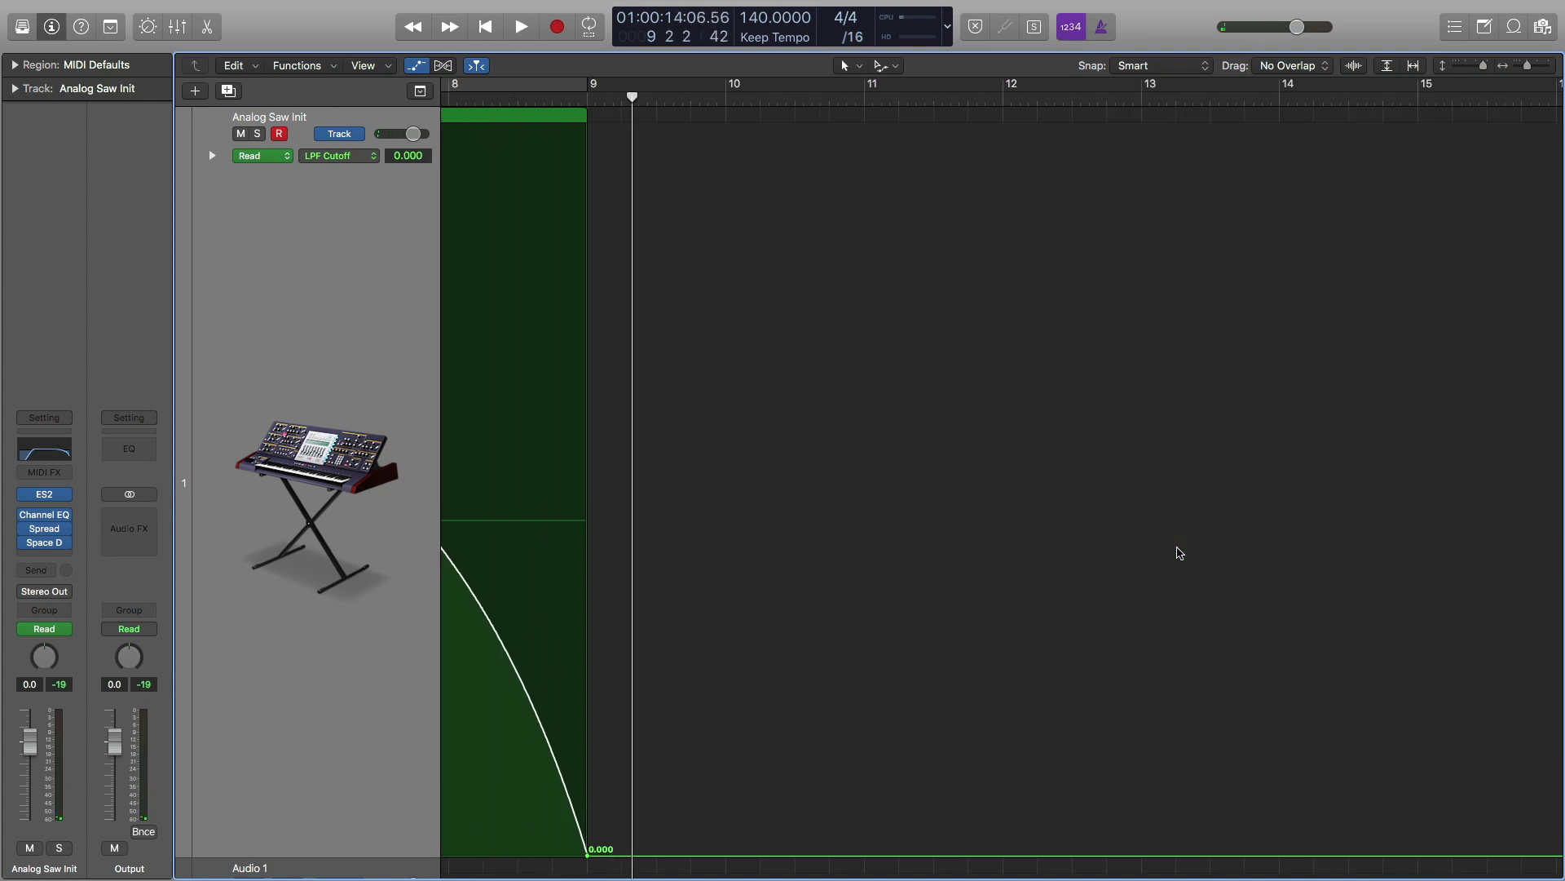
{"action": "key", "text": "a"}
{"action": "key", "text": "z"}
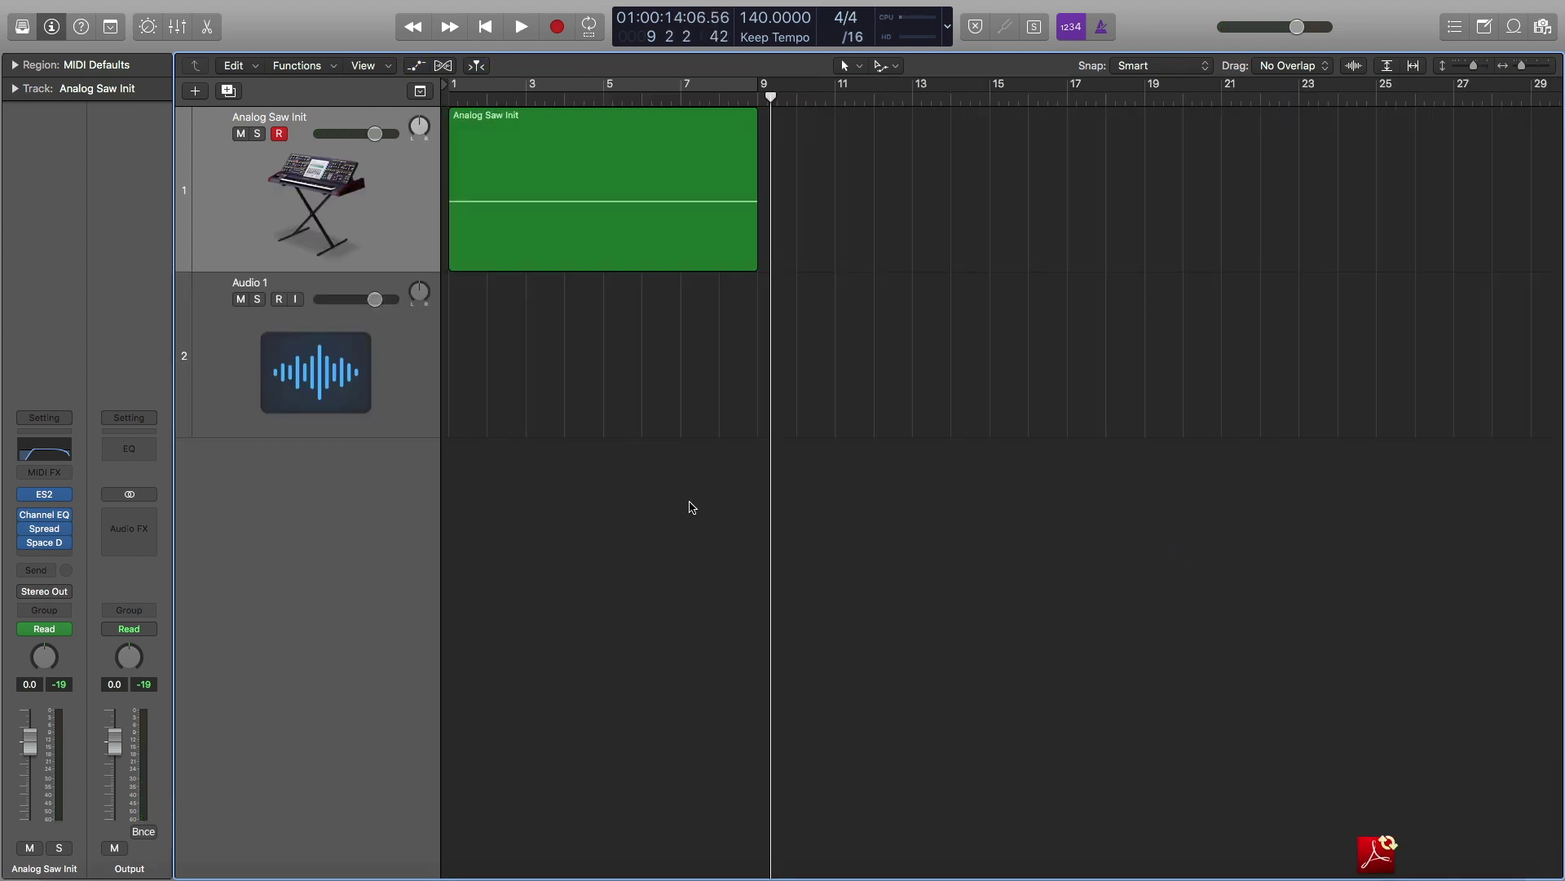
- Bounce the Analog Saw Init region in place, normalized, to a new track named 'White Noise'
{"action": "right_click", "coordinate": [543, 157]}
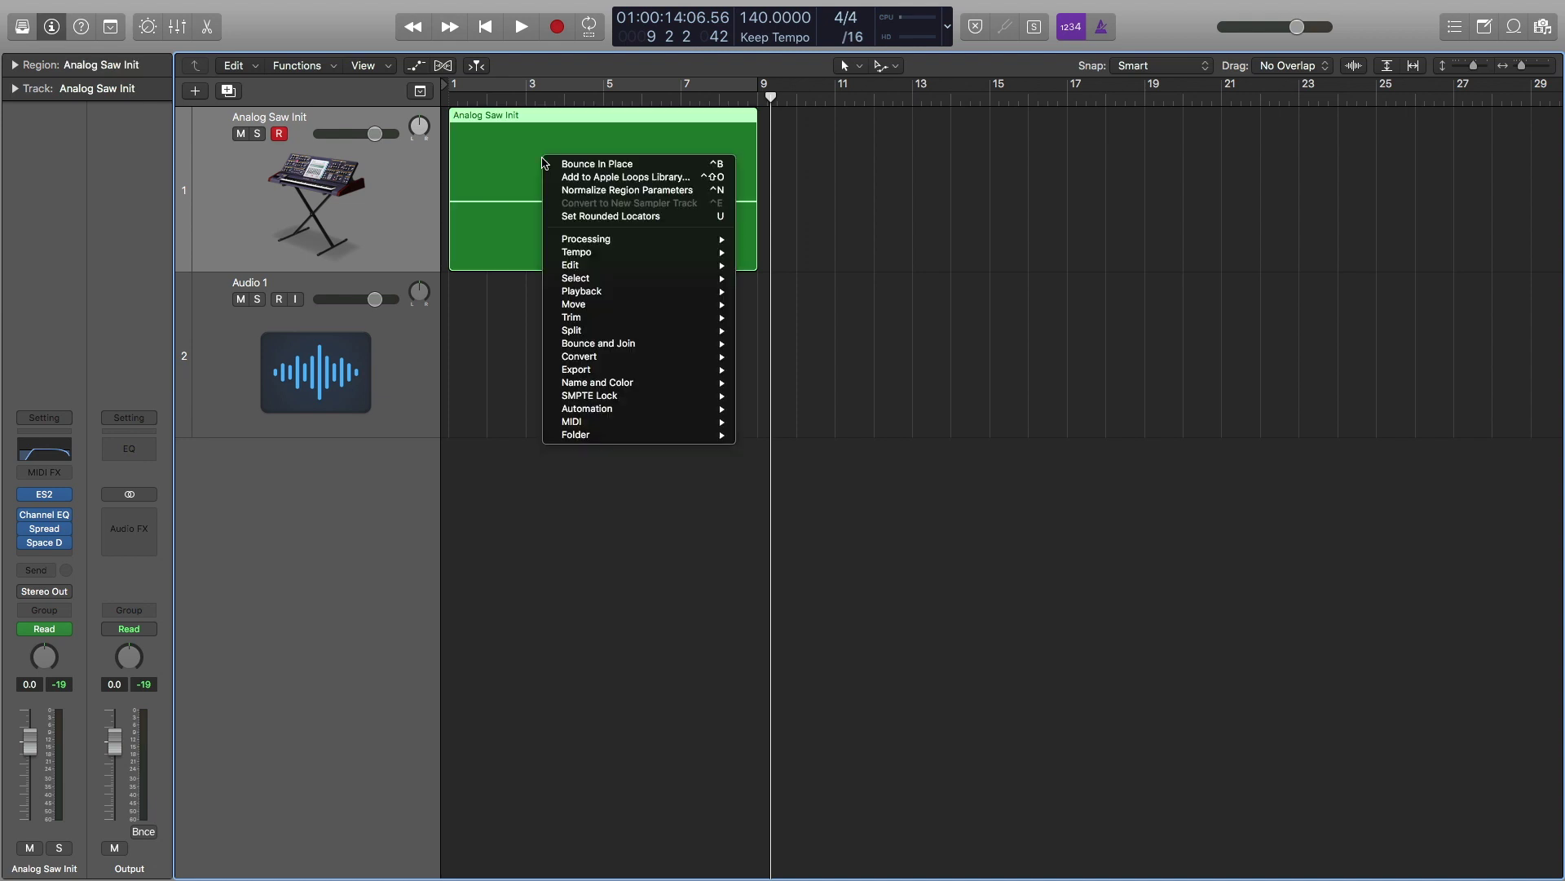
{"action": "left_click", "coordinate": [612, 168]}
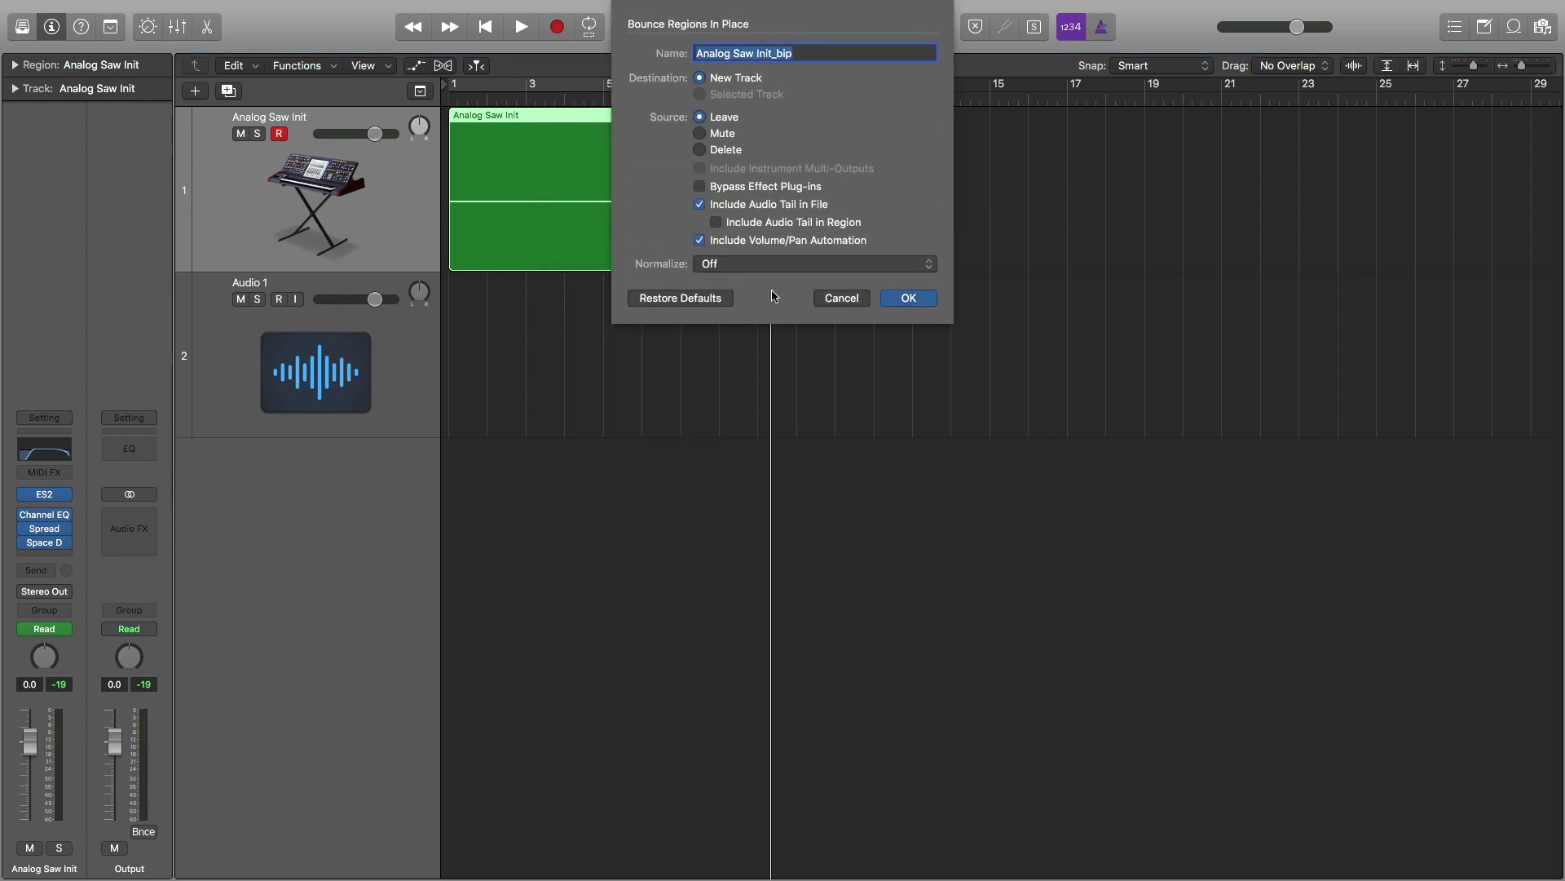
{"action": "left_click", "coordinate": [746, 265]}
{"action": "left_click", "coordinate": [744, 294]}
{"action": "type", "text": "Wh"}
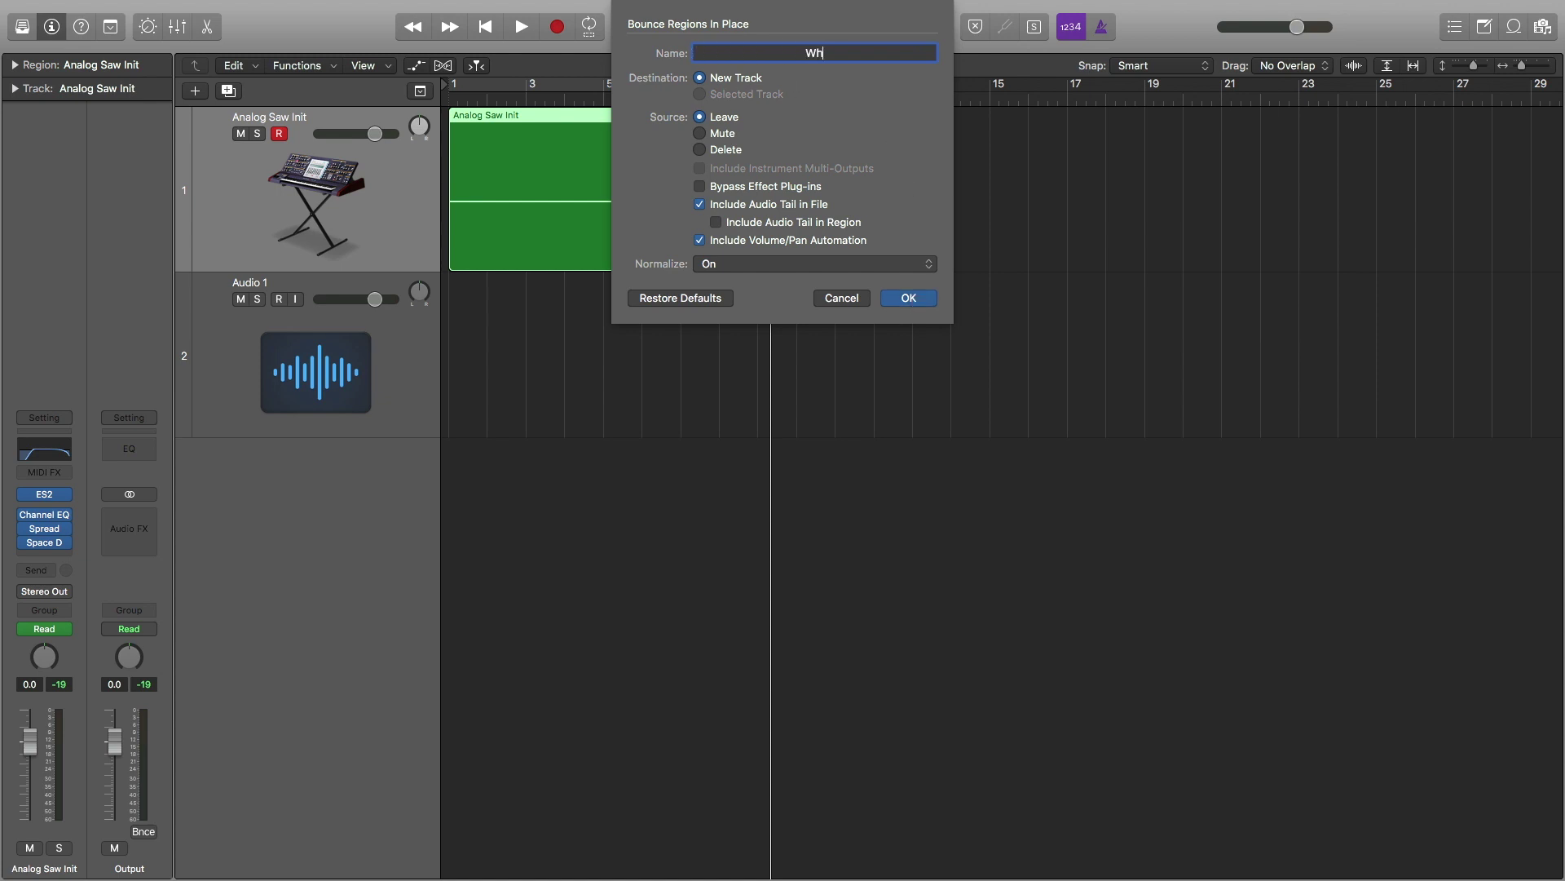
{"action": "type", "text": "ite Noise"}
{"action": "left_click", "coordinate": [903, 302]}
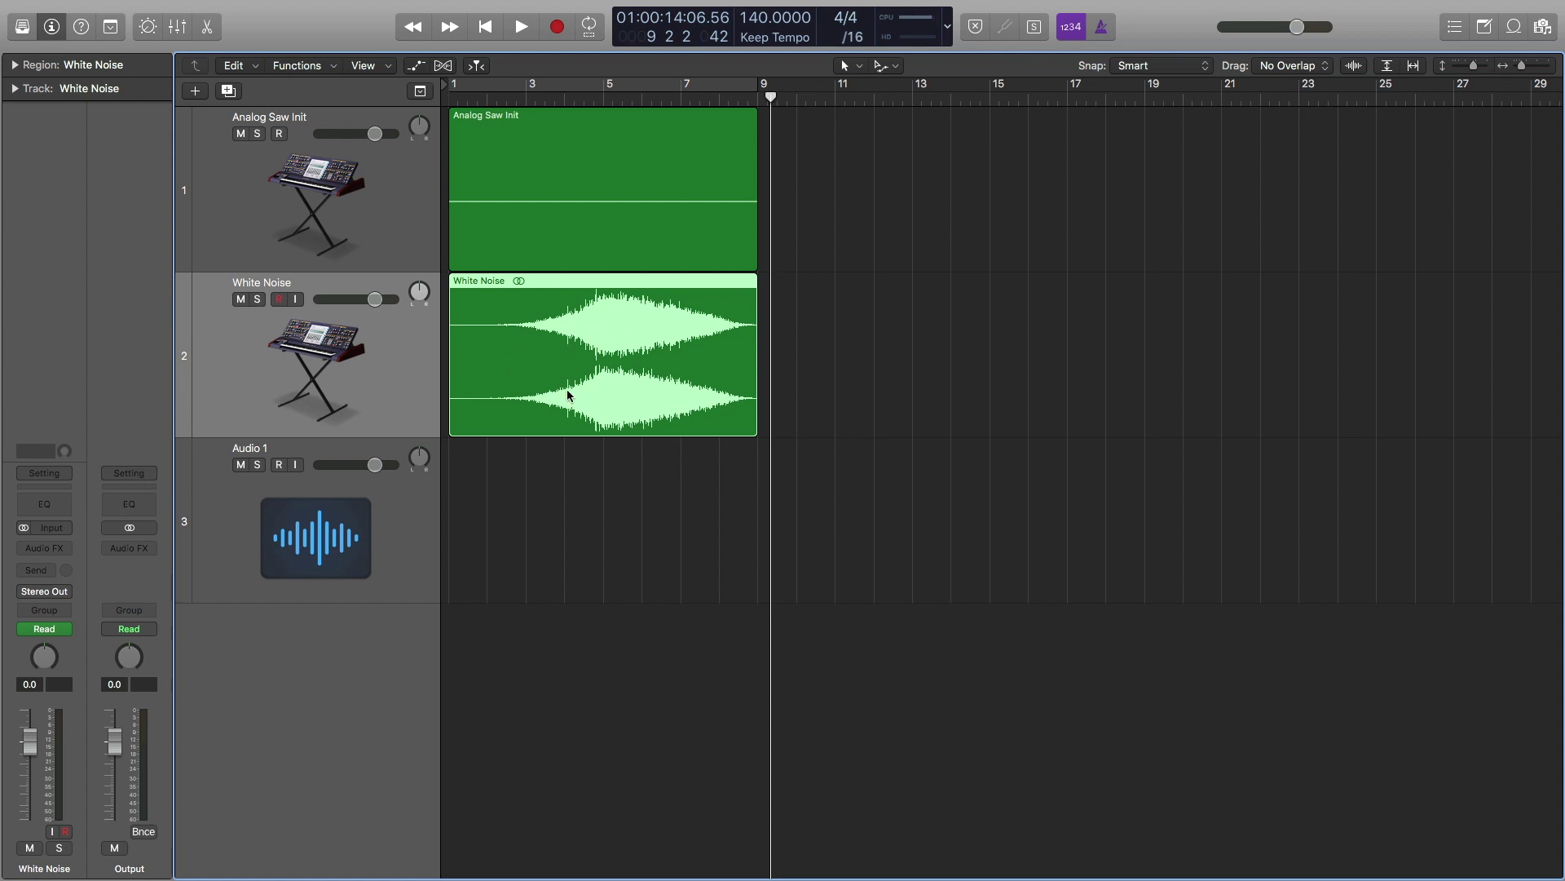
- Solo the White Noise track and play its bounced sweep from bar 1, then stop
{"action": "left_click", "coordinate": [257, 299]}
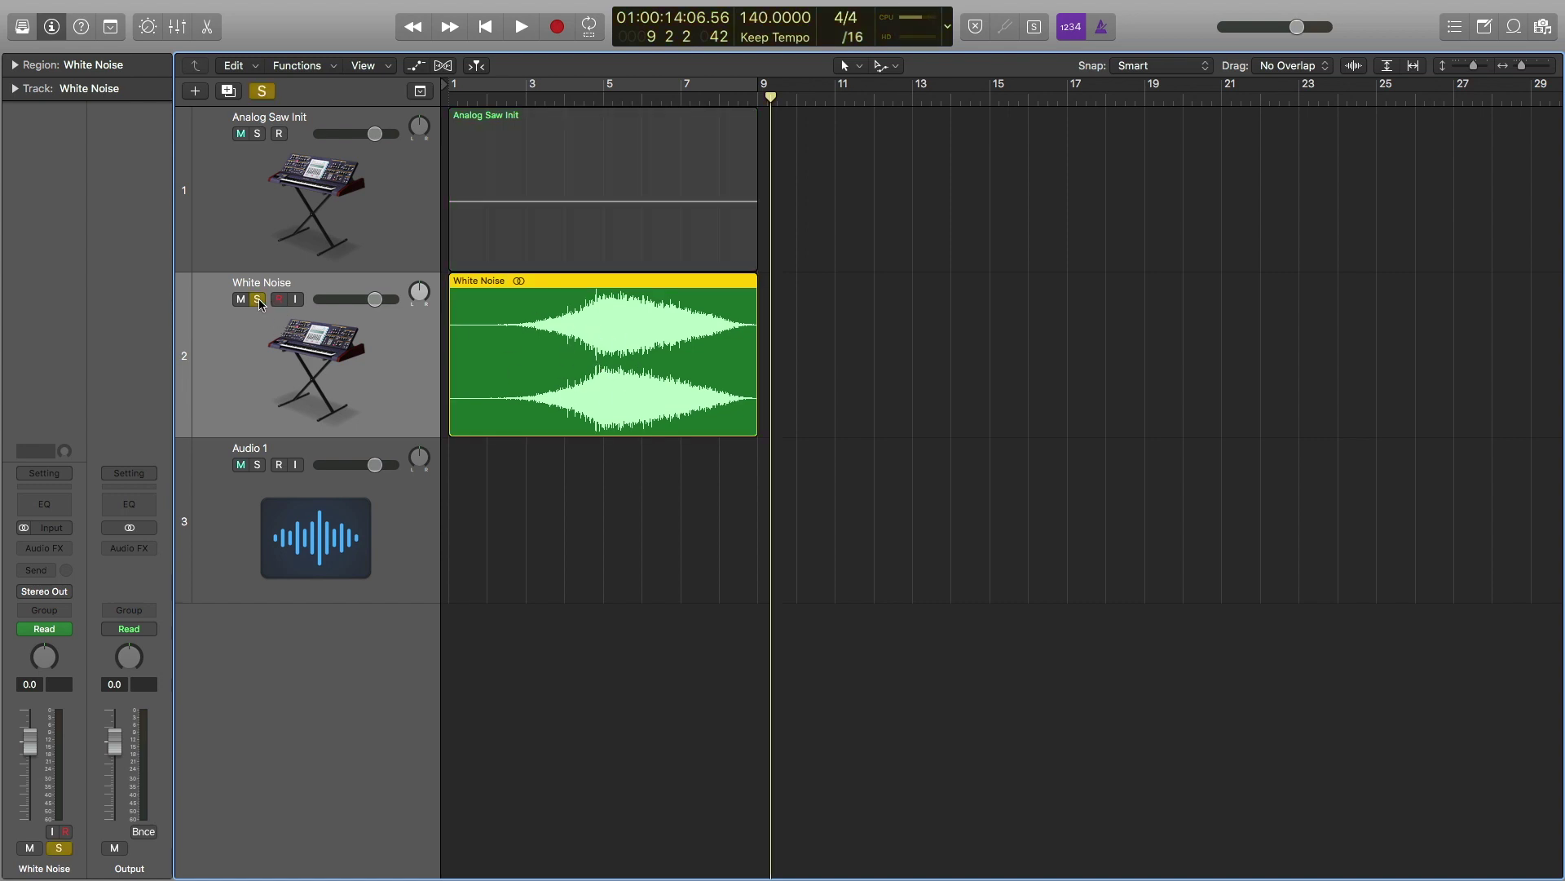
{"action": "key", "text": "Return"}
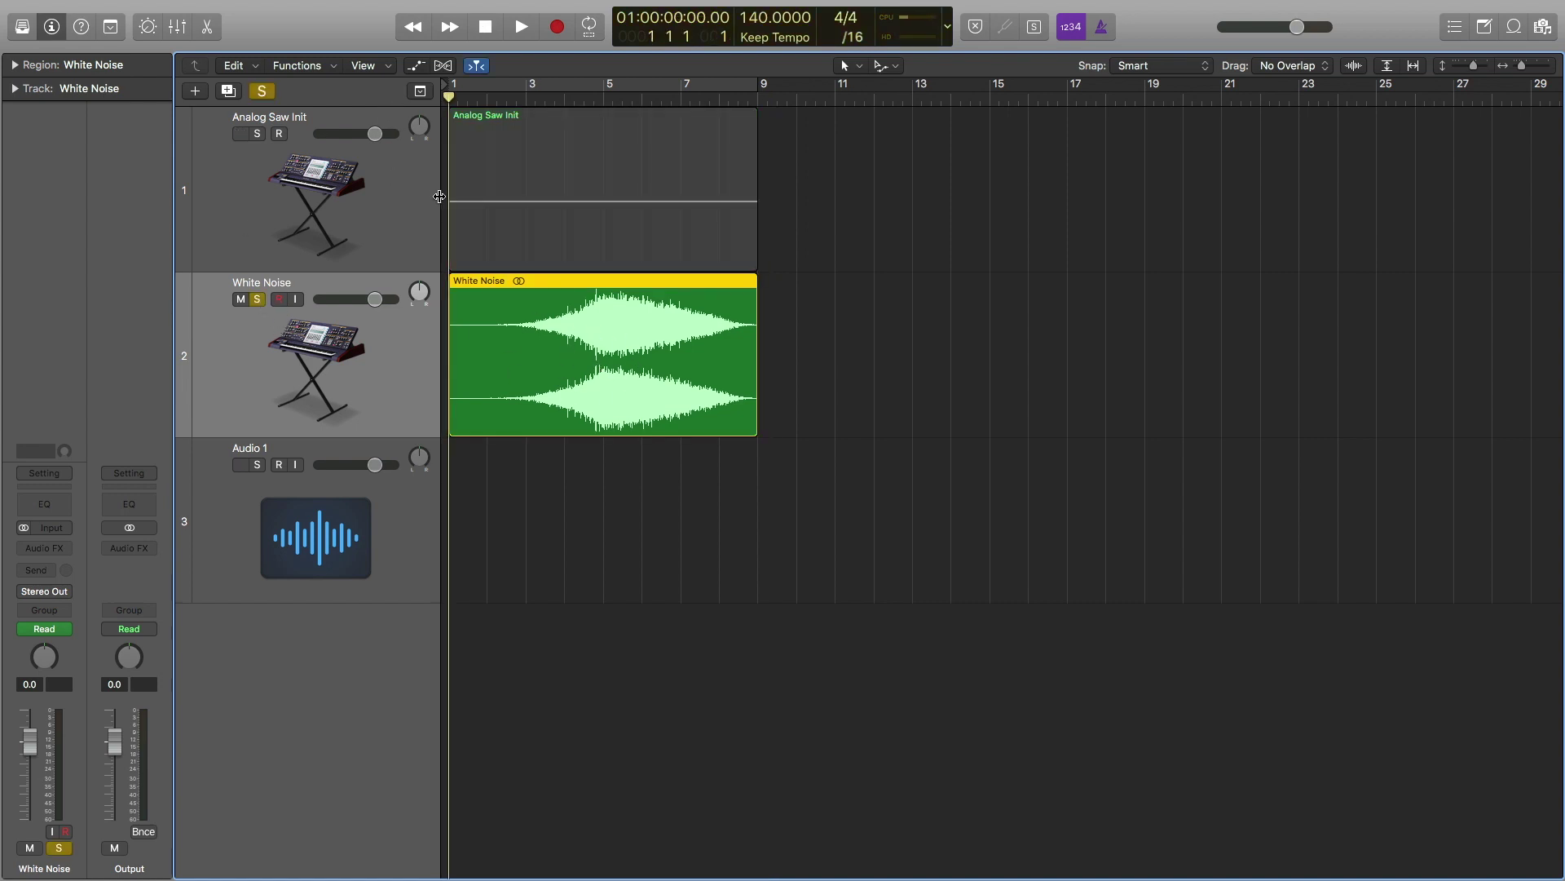
{"action": "key", "text": "space"}
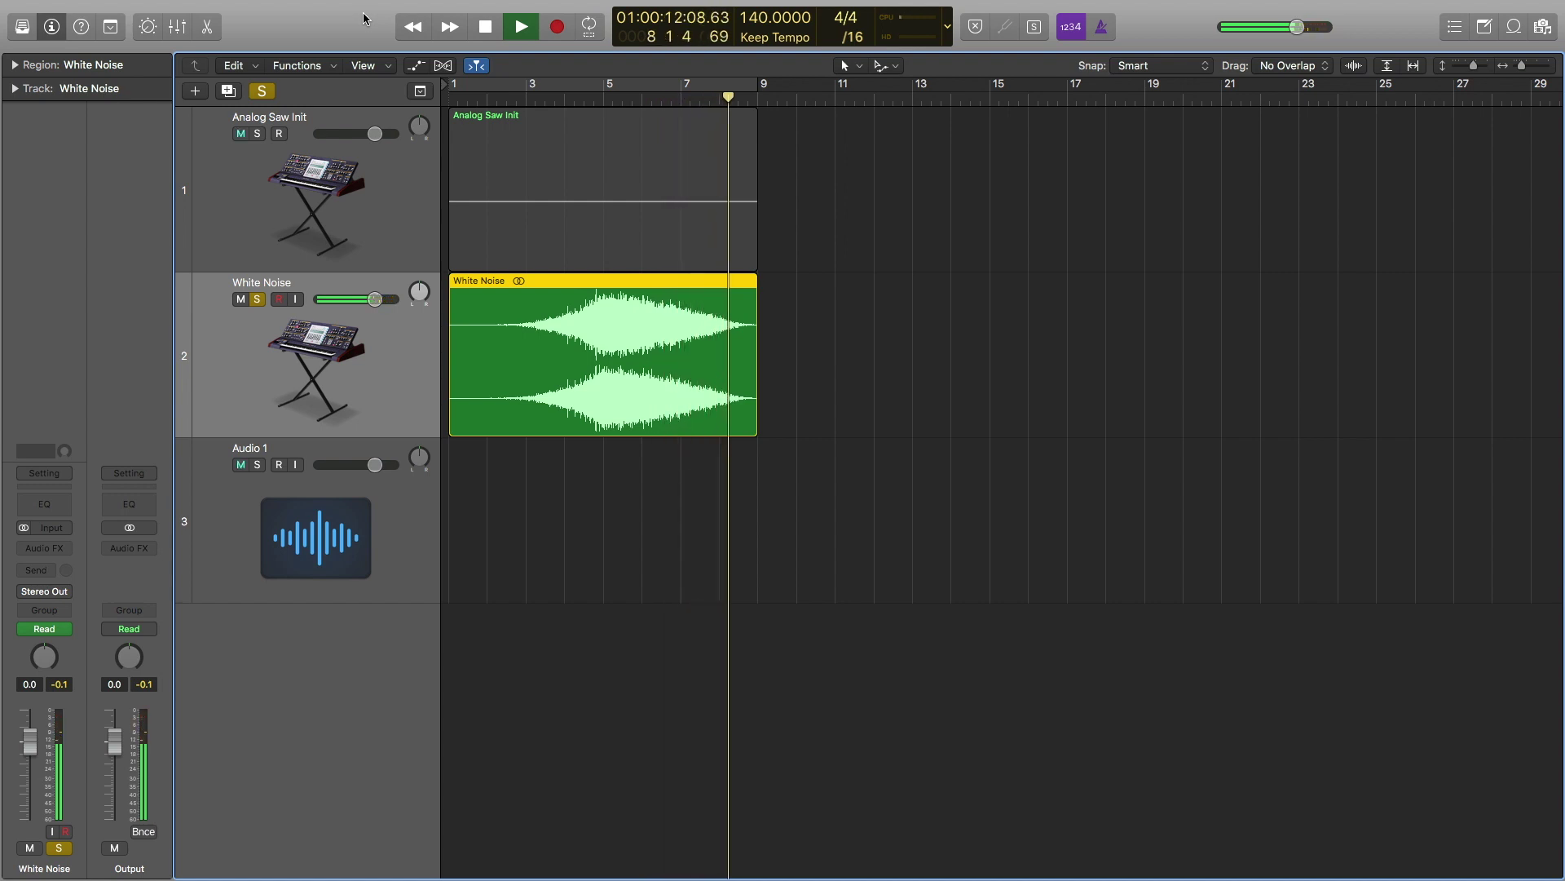
{"action": "key", "text": "space"}
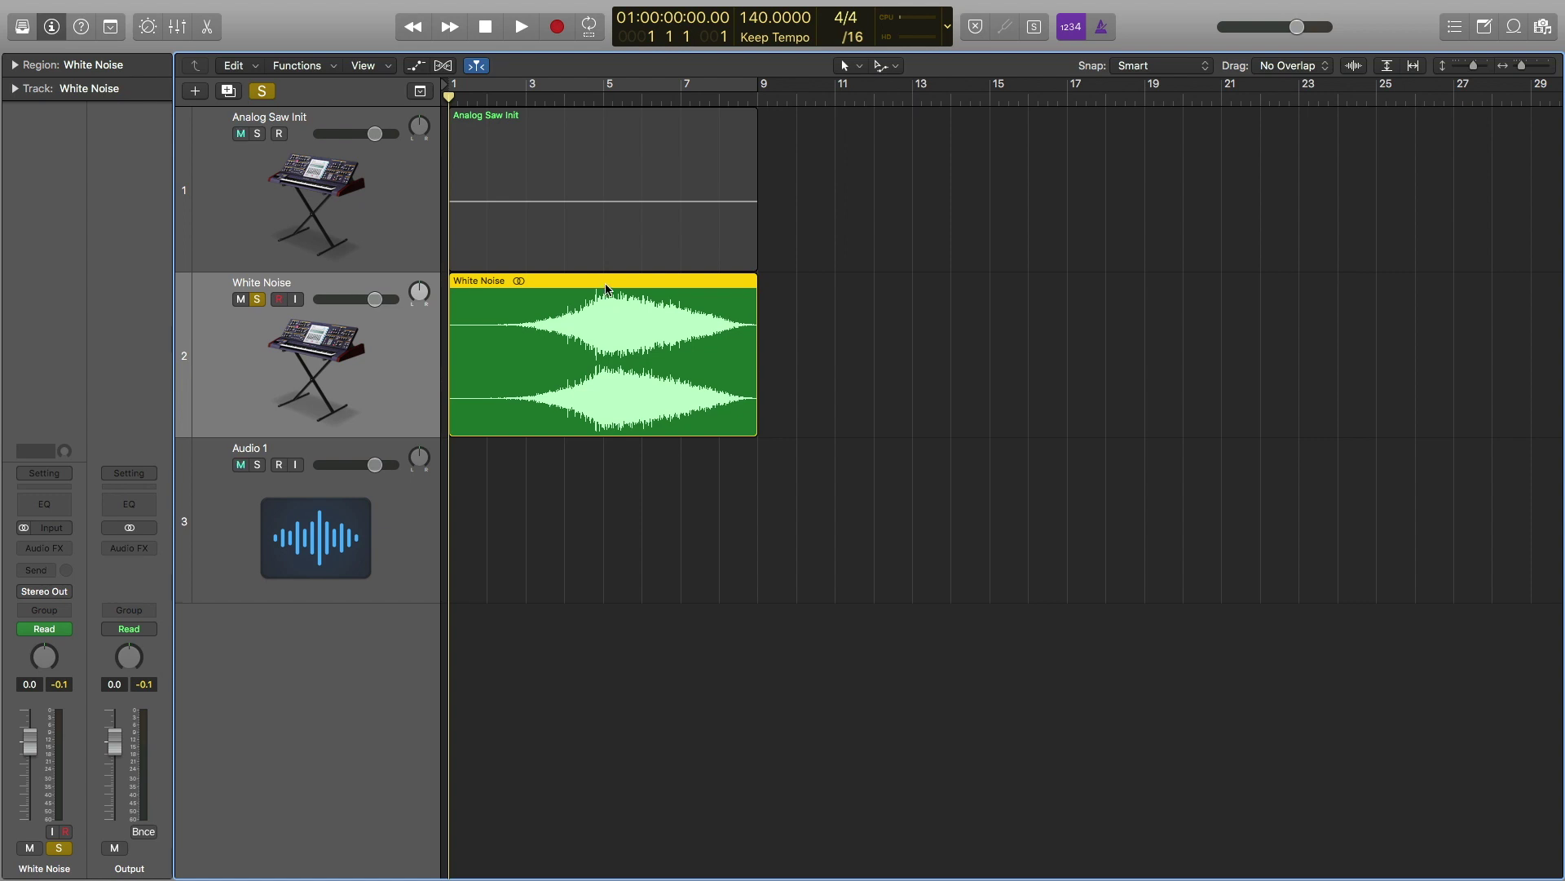
- Send the White Noise region to the Apple Loops library as a one-shot
{"action": "right_click", "coordinate": [605, 285]}
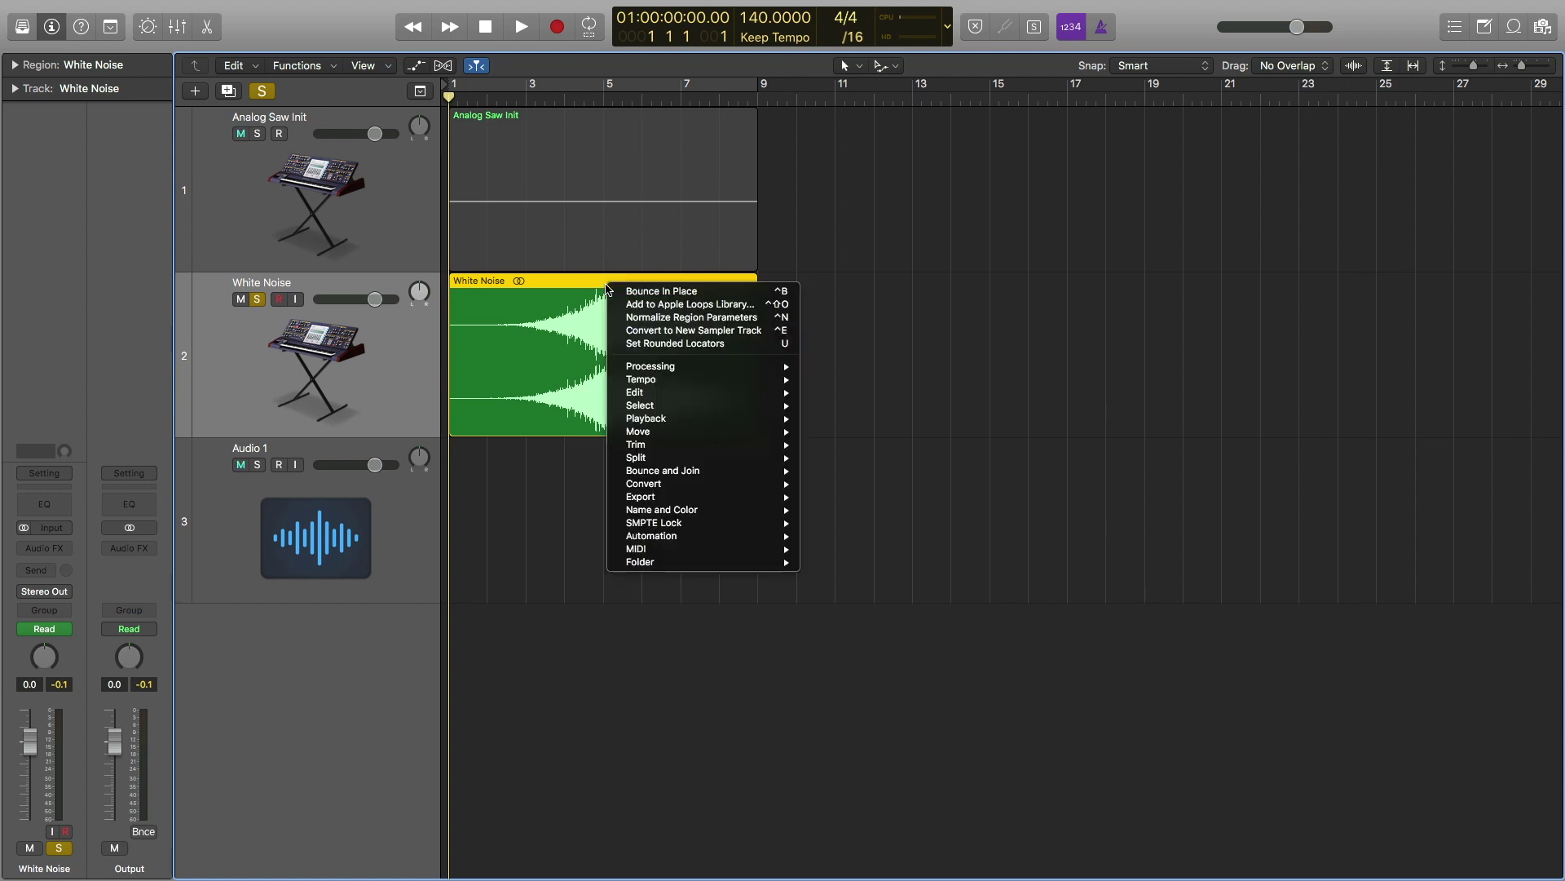
{"action": "left_click", "coordinate": [682, 306]}
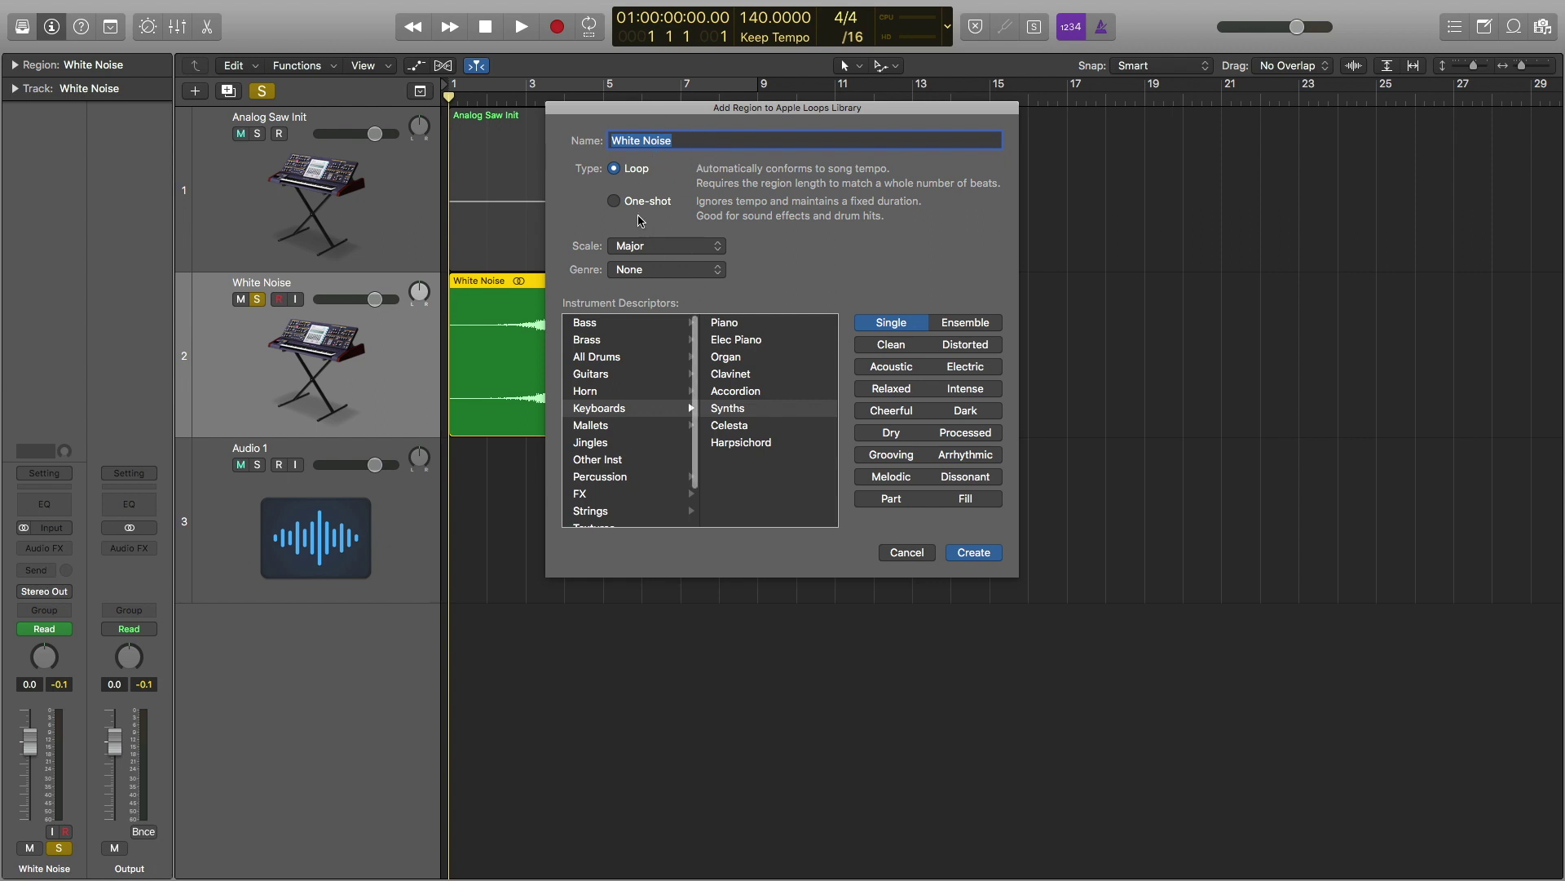
{"action": "left_click", "coordinate": [615, 201]}
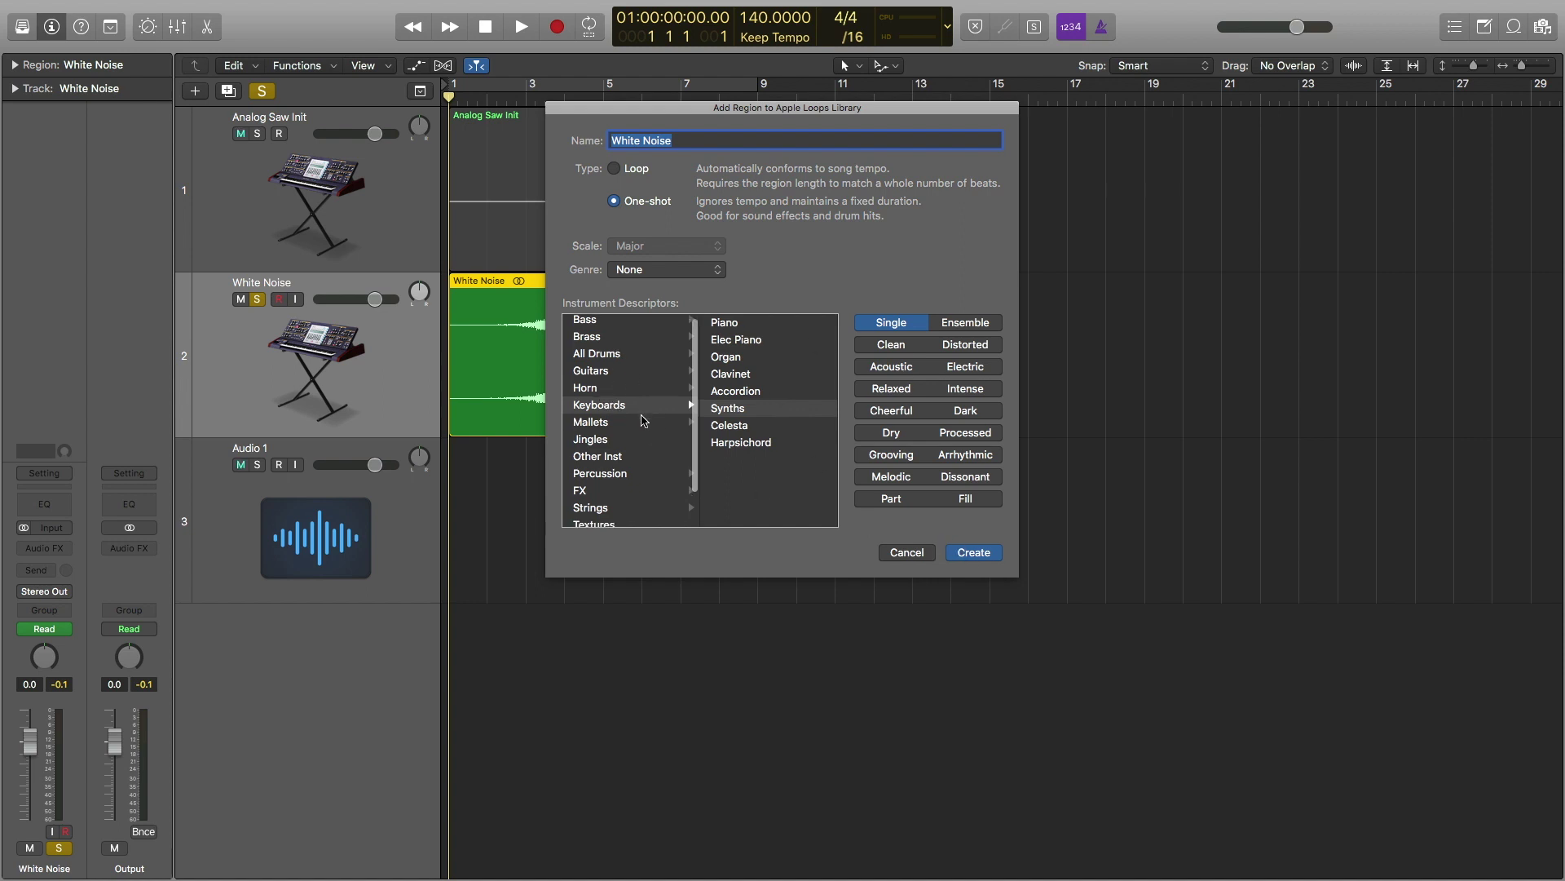
- Tag the loop as FX with the Ambience descriptor and create it
{"action": "scroll", "coordinate": [640, 423], "scroll_direction": "down", "scroll_amount": 2}
{"action": "scroll", "coordinate": [643, 425], "scroll_direction": "up", "scroll_amount": 2}
{"action": "scroll", "coordinate": [642, 424], "scroll_direction": "down", "scroll_amount": 2}
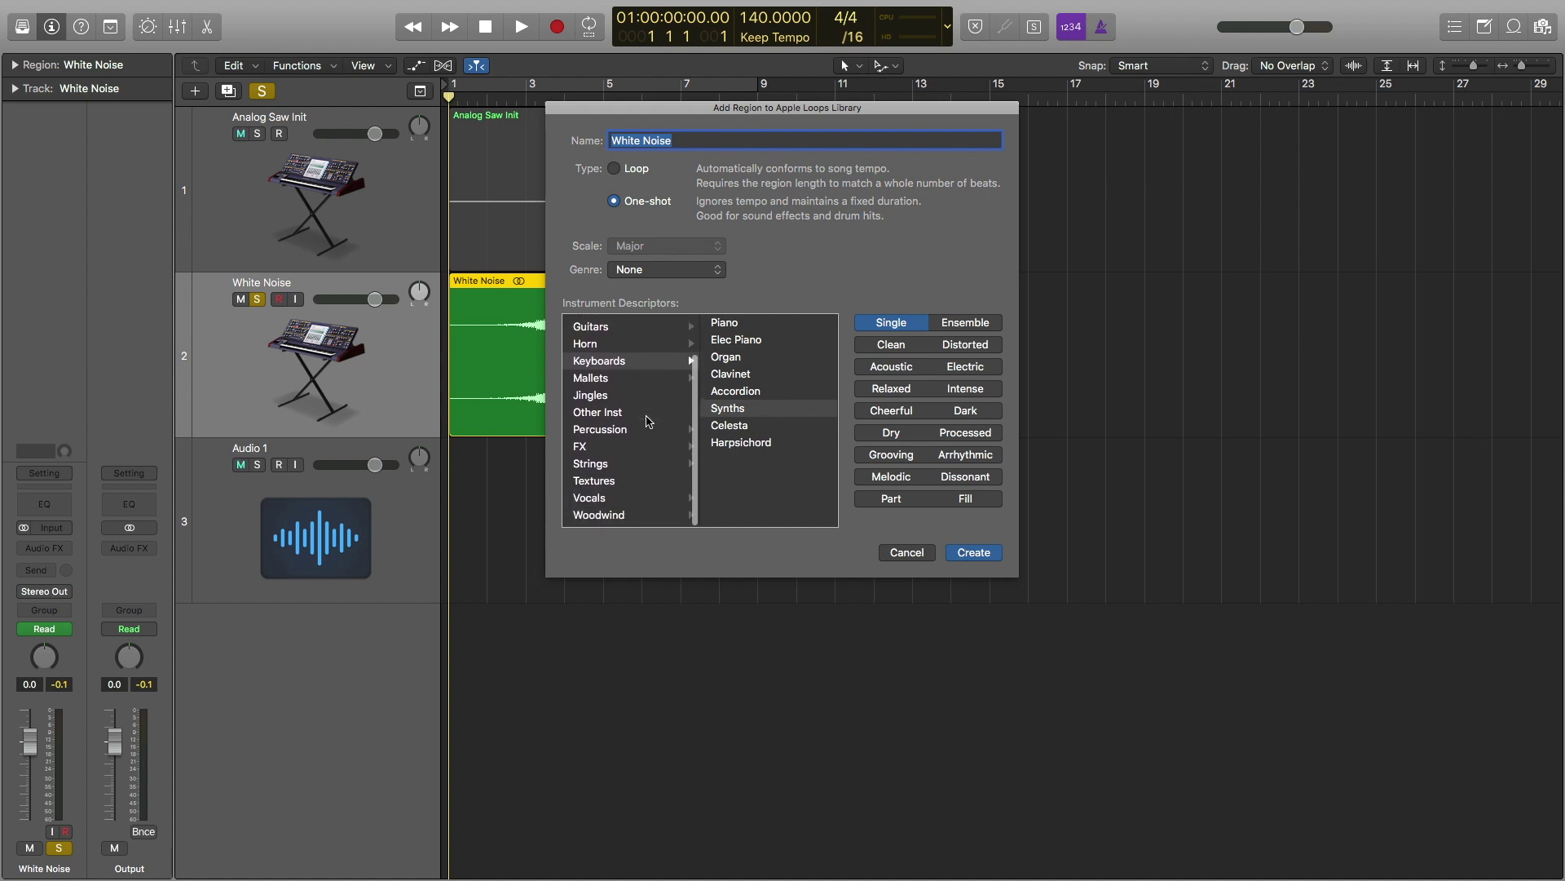
{"action": "left_click", "coordinate": [620, 449]}
{"action": "scroll", "coordinate": [768, 416], "scroll_direction": "down", "scroll_amount": 2}
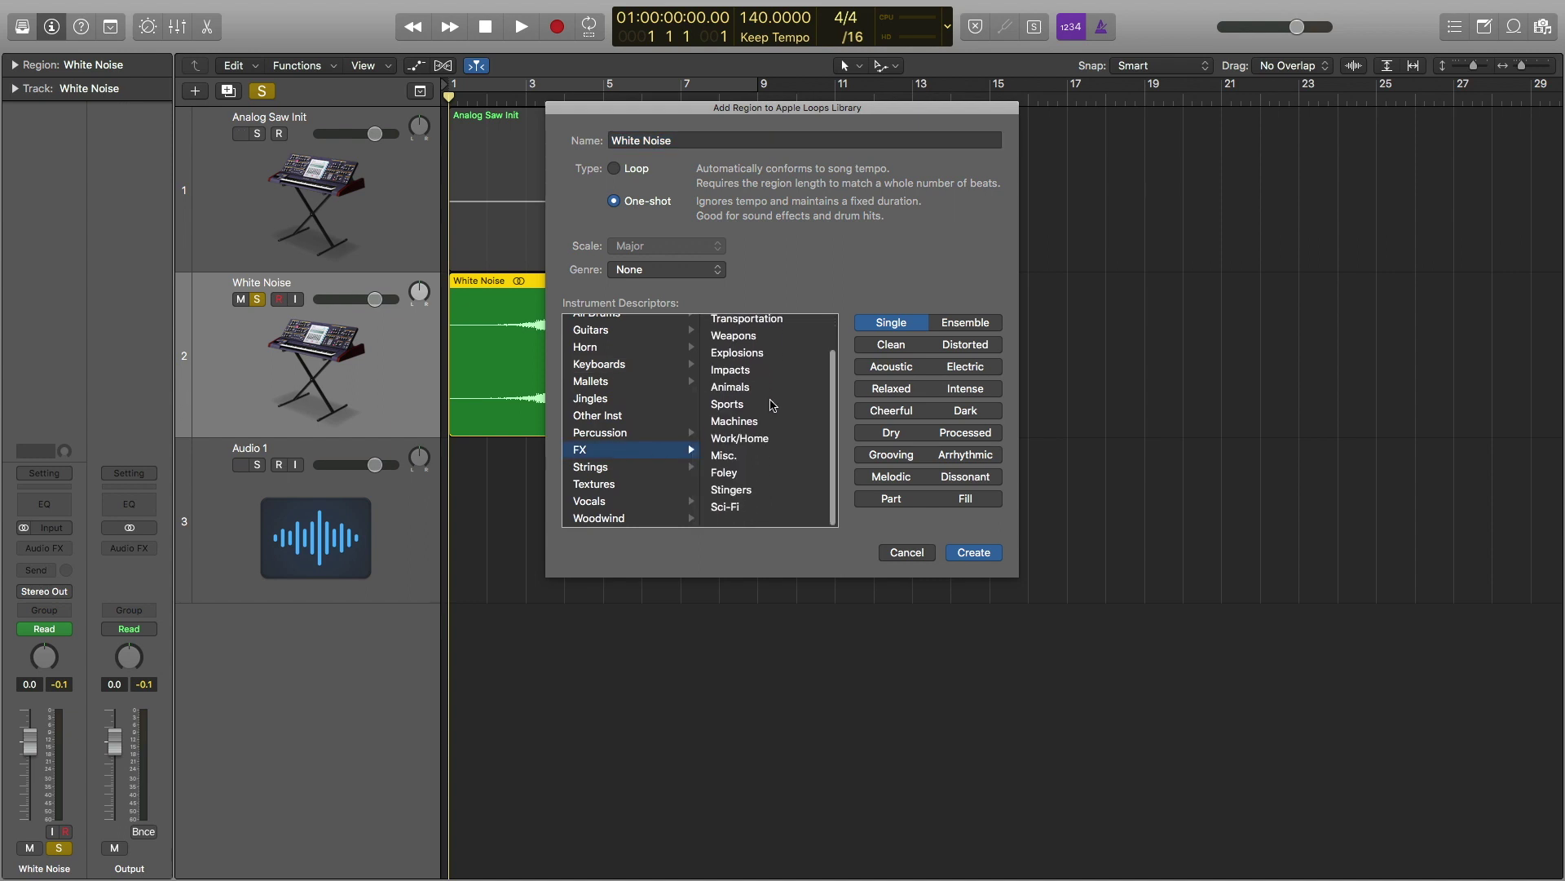
{"action": "scroll", "coordinate": [772, 404], "scroll_direction": "up", "scroll_amount": 2}
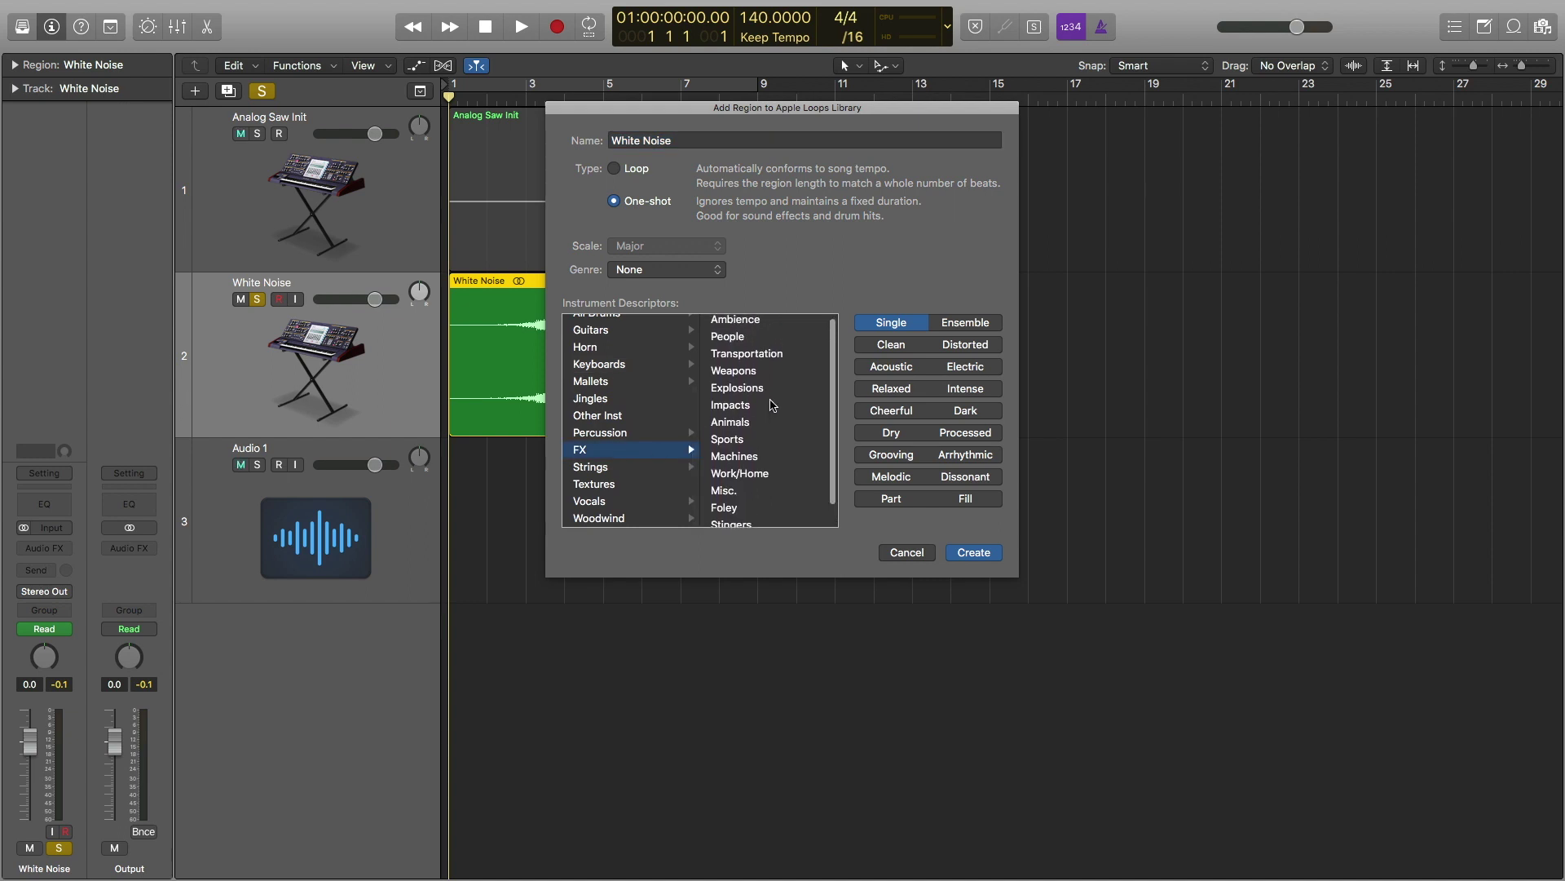
{"action": "left_click", "coordinate": [750, 326]}
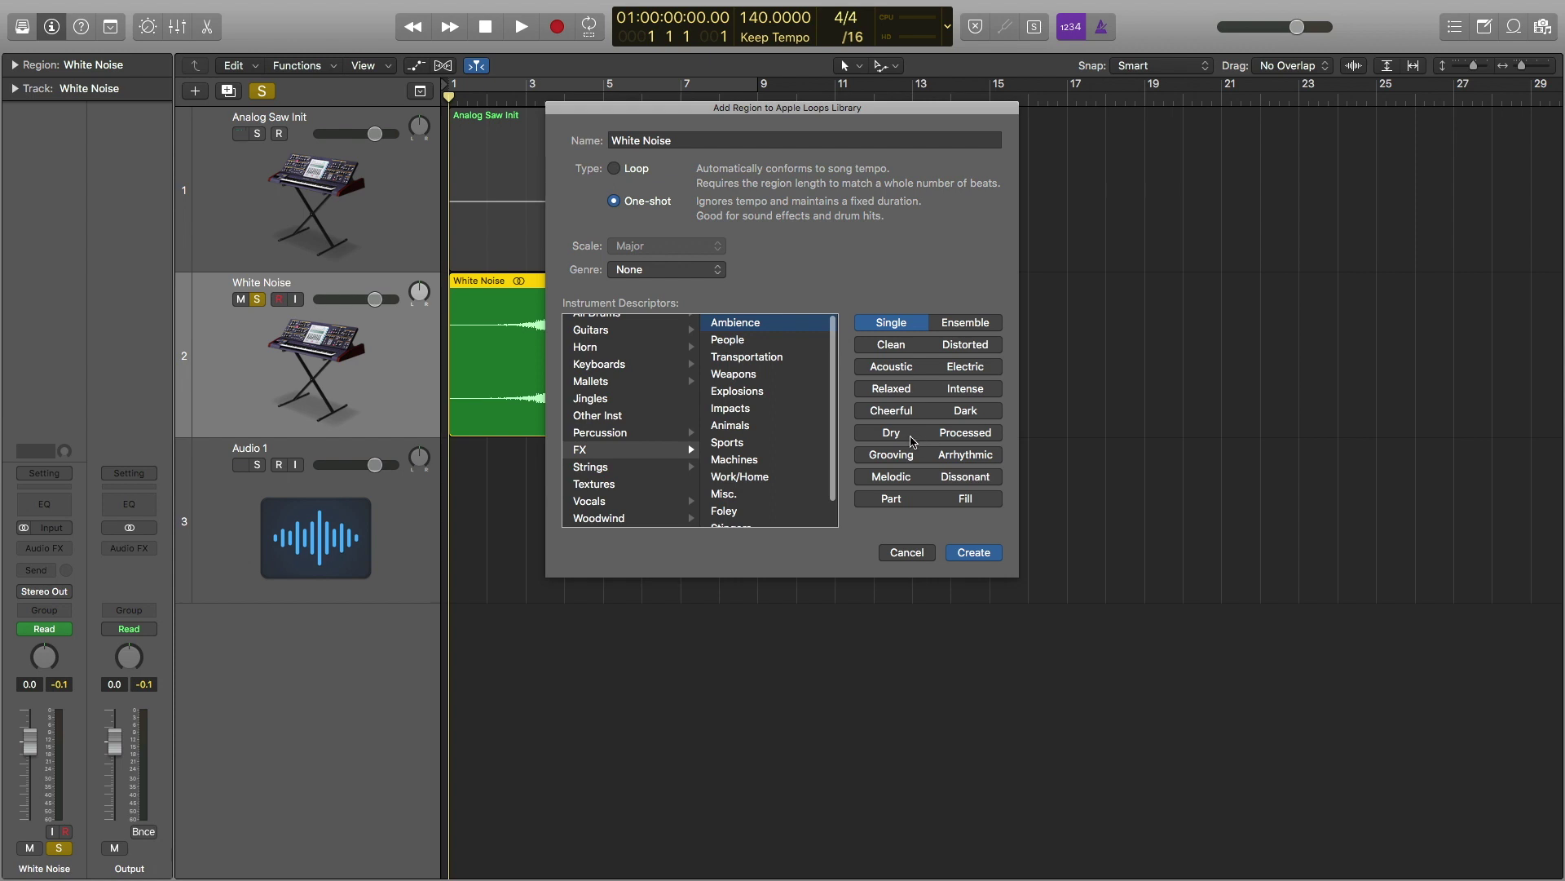
{"action": "left_click", "coordinate": [971, 553]}
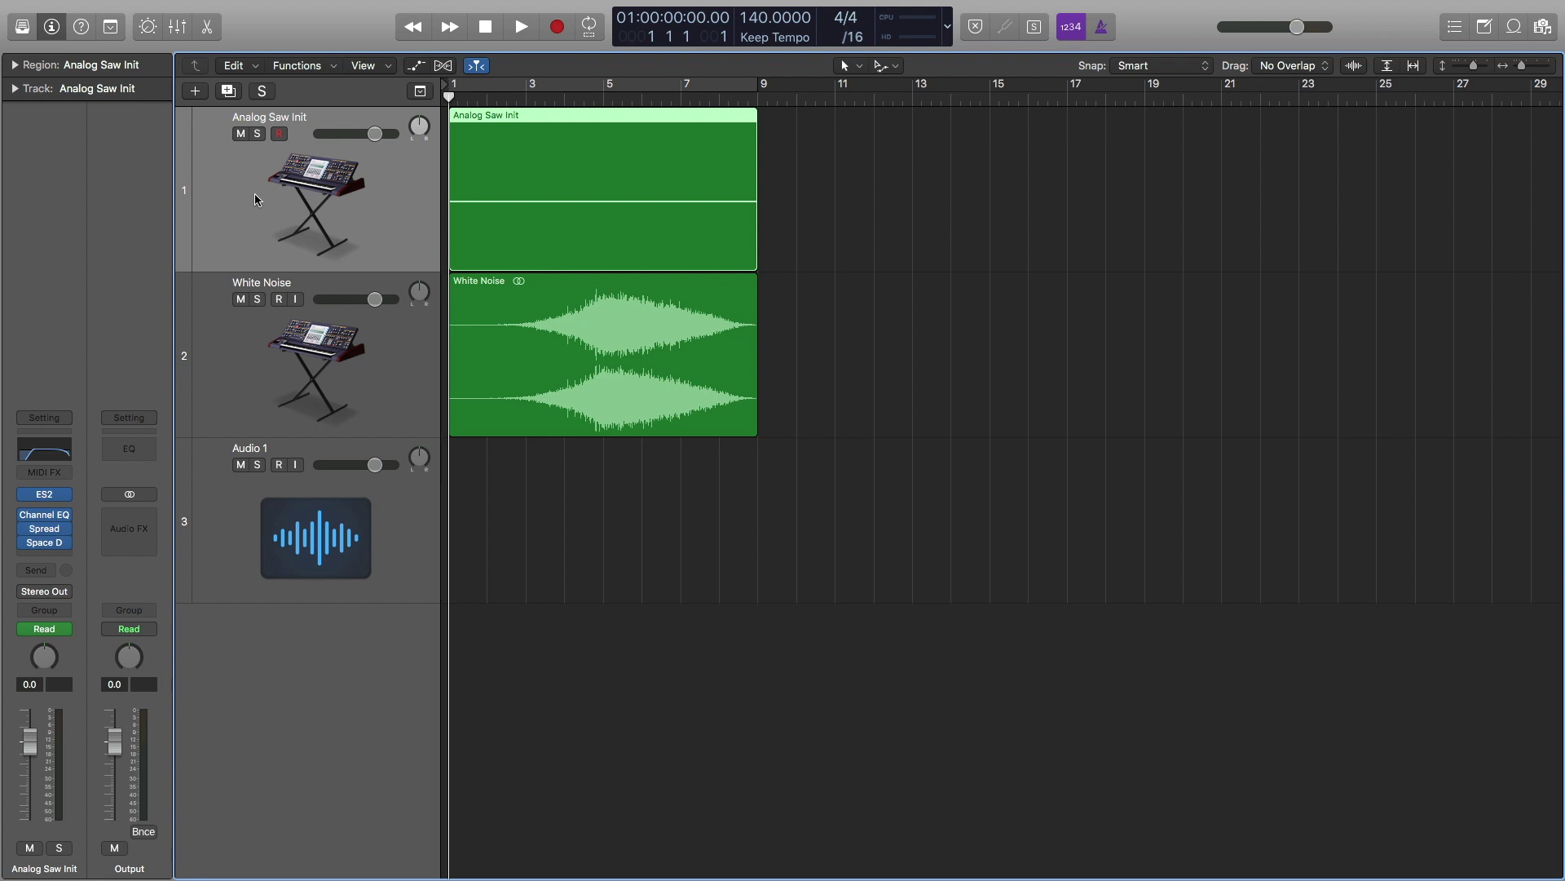
- Save the ES2 channel strip setting as a preset named 'White Noise Tutorial'
{"action": "left_click", "coordinate": [58, 419]}
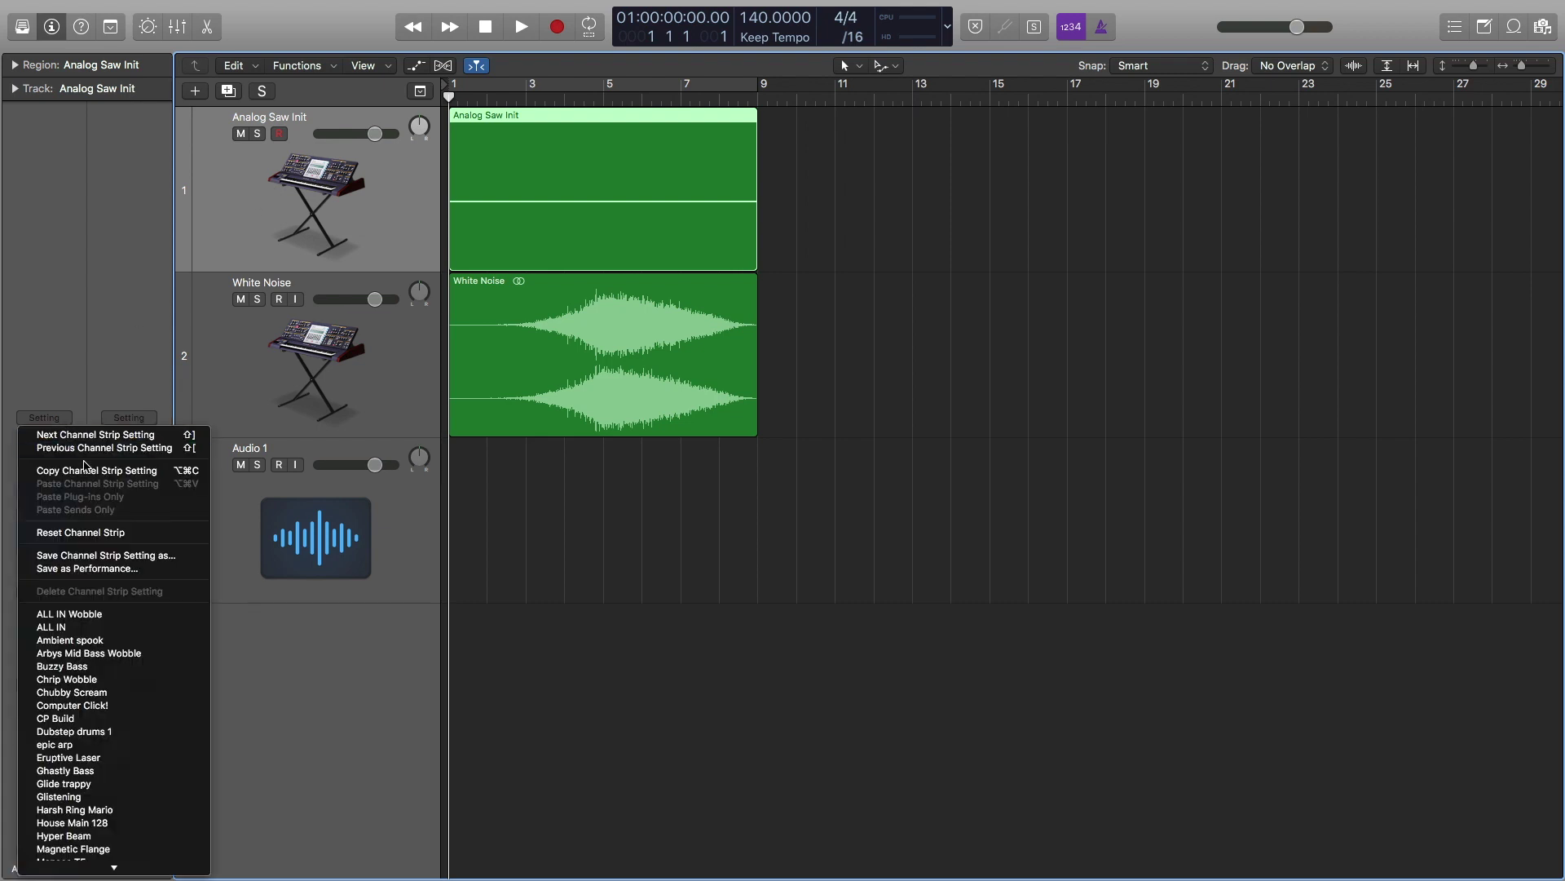
{"action": "left_click", "coordinate": [144, 564]}
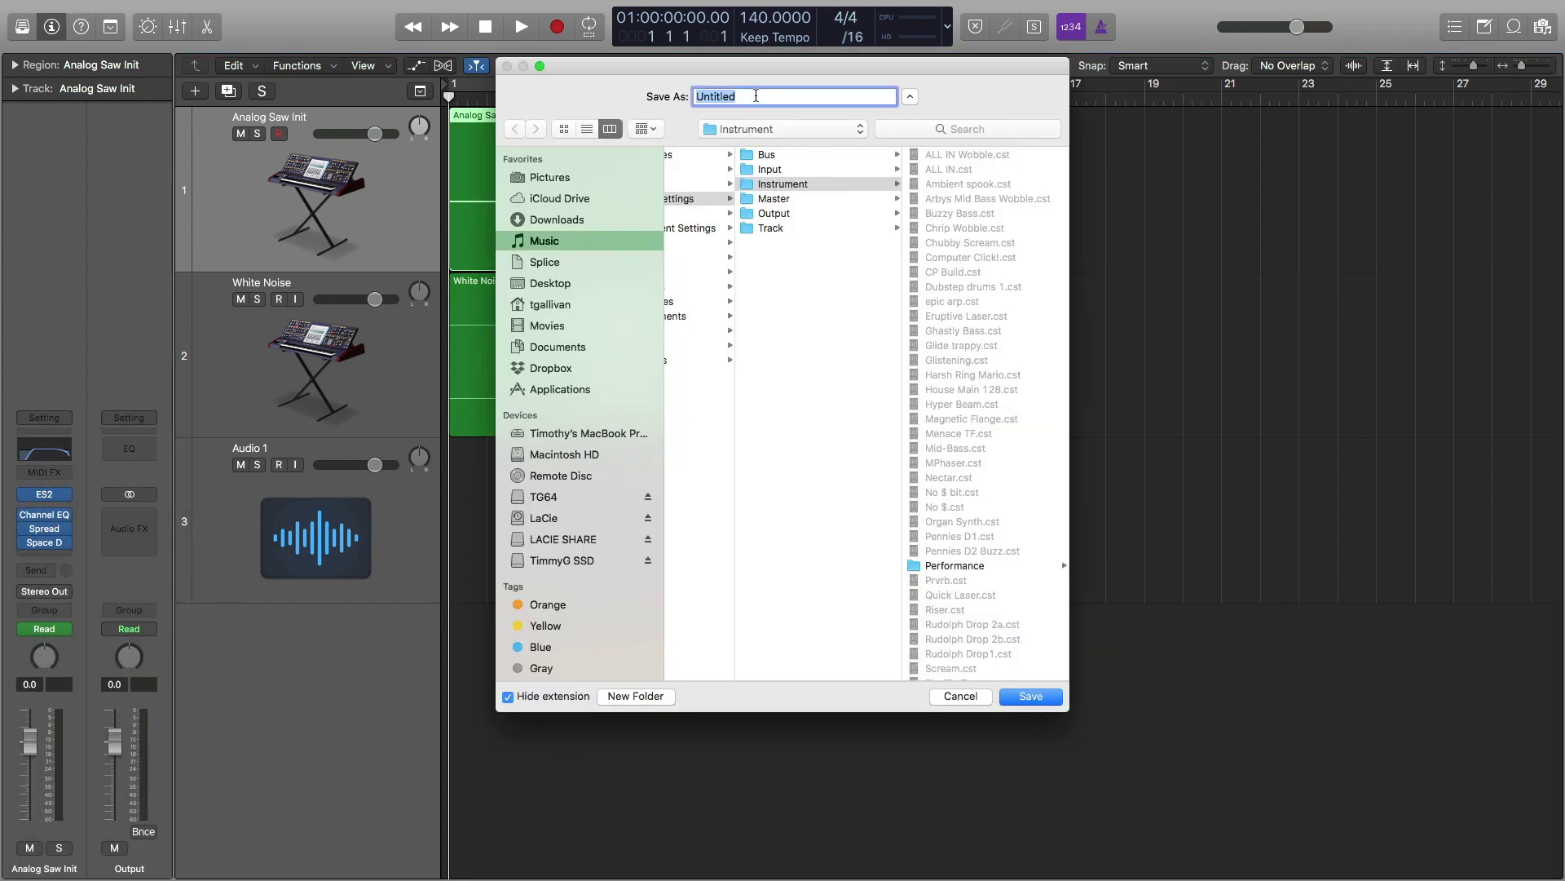
{"action": "type", "text": "White Noise Tutorial"}
{"action": "left_click", "coordinate": [1028, 700]}
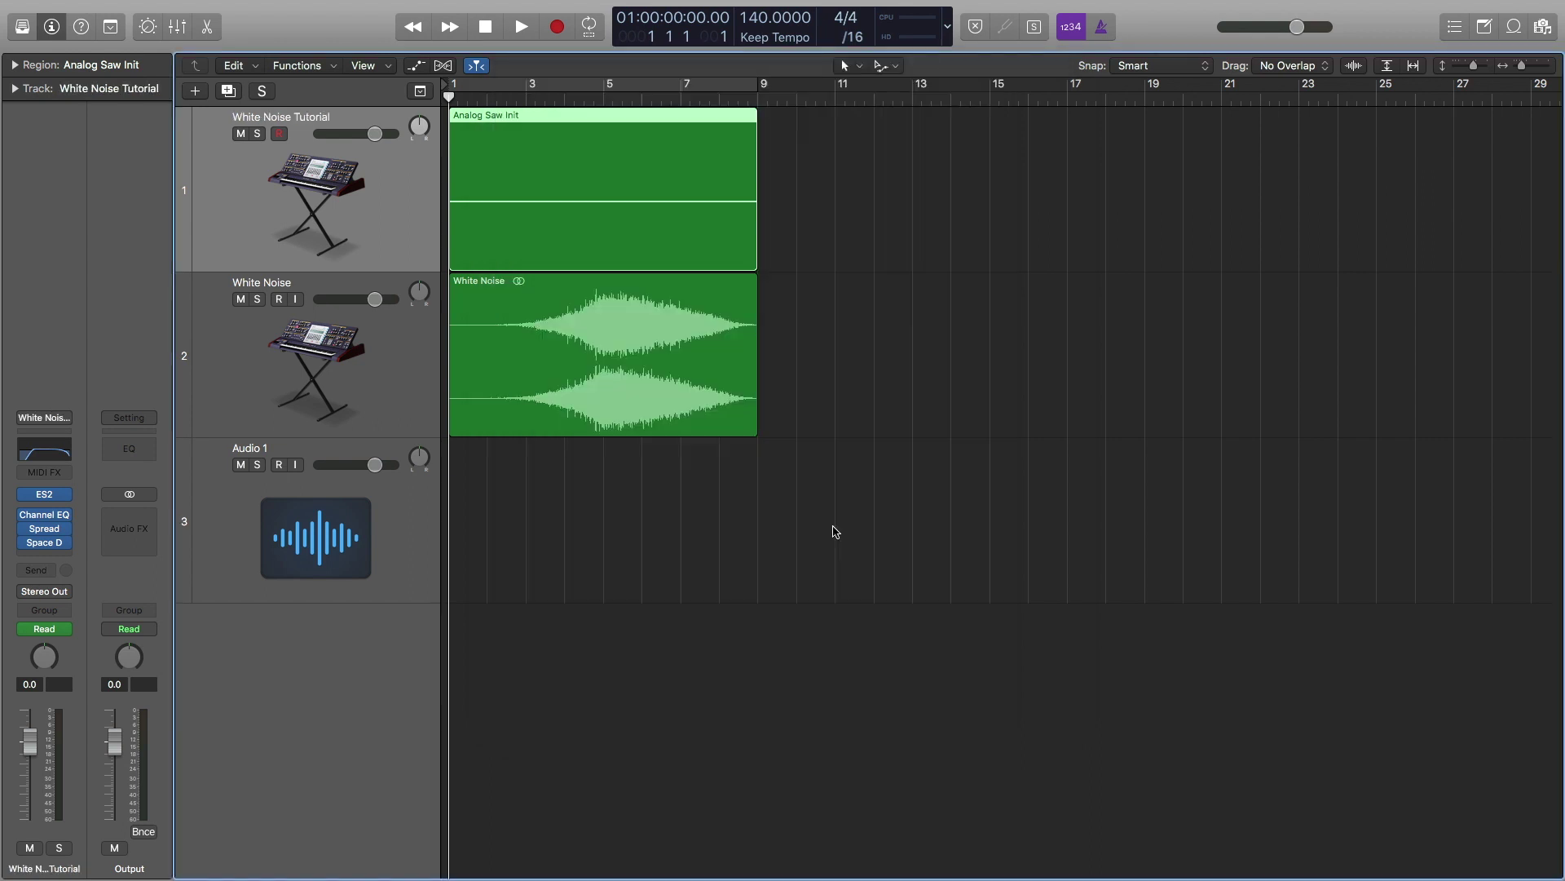